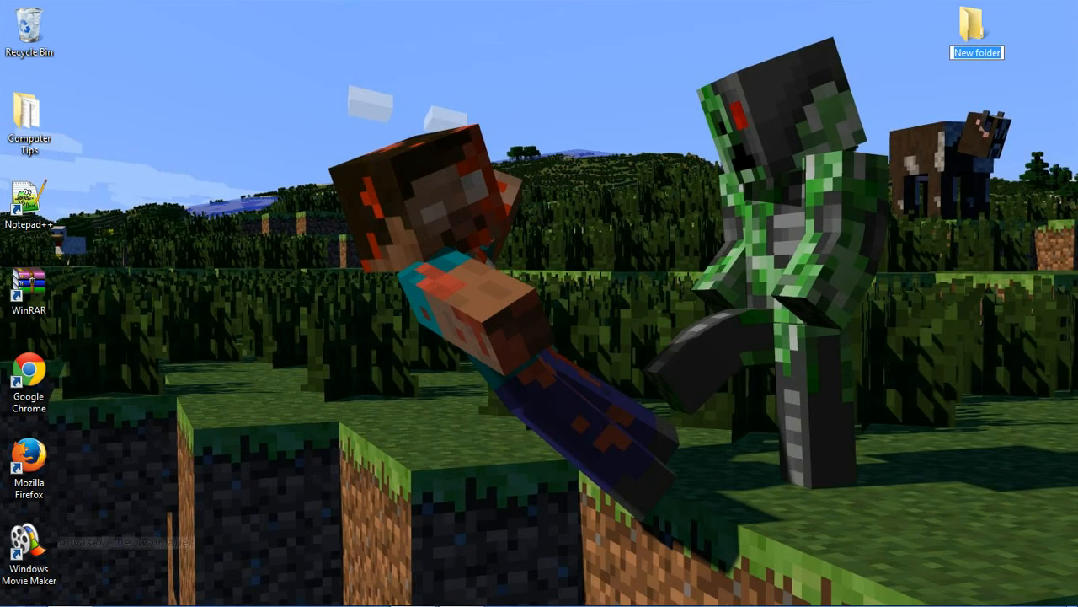
Step: Name the new desktop folder "Tutorial Server" and move it closer to the desktop's edge
{"action": "type", "text": "Tu"}
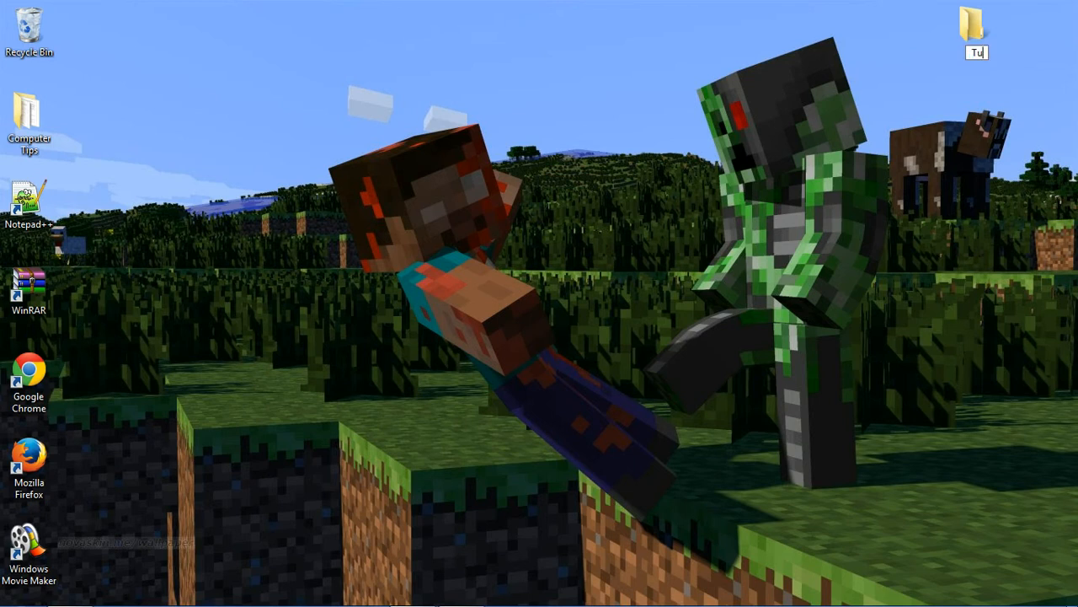
{"action": "type", "text": "torial Server"}
{"action": "key", "text": "Return"}
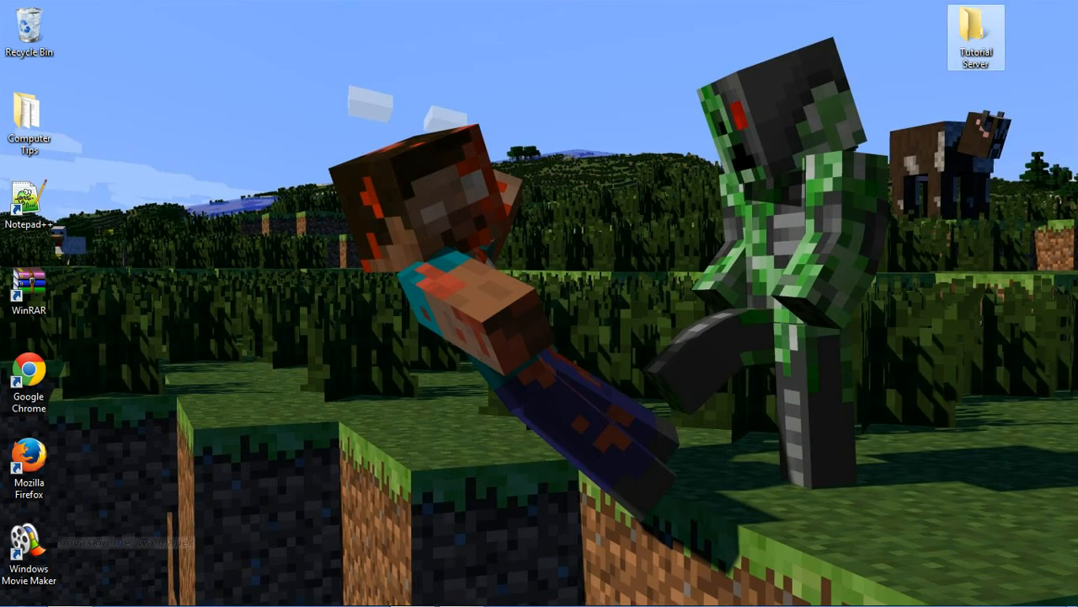
{"action": "left_click_drag", "start_coordinate": [973, 30], "coordinate": [1030, 32]}
Step: Switch to Chrome and download the CraftBukkit 1.7.9-R0.2 Development Build, keeping the file despite the security warning
{"action": "left_click", "coordinate": [71, 599]}
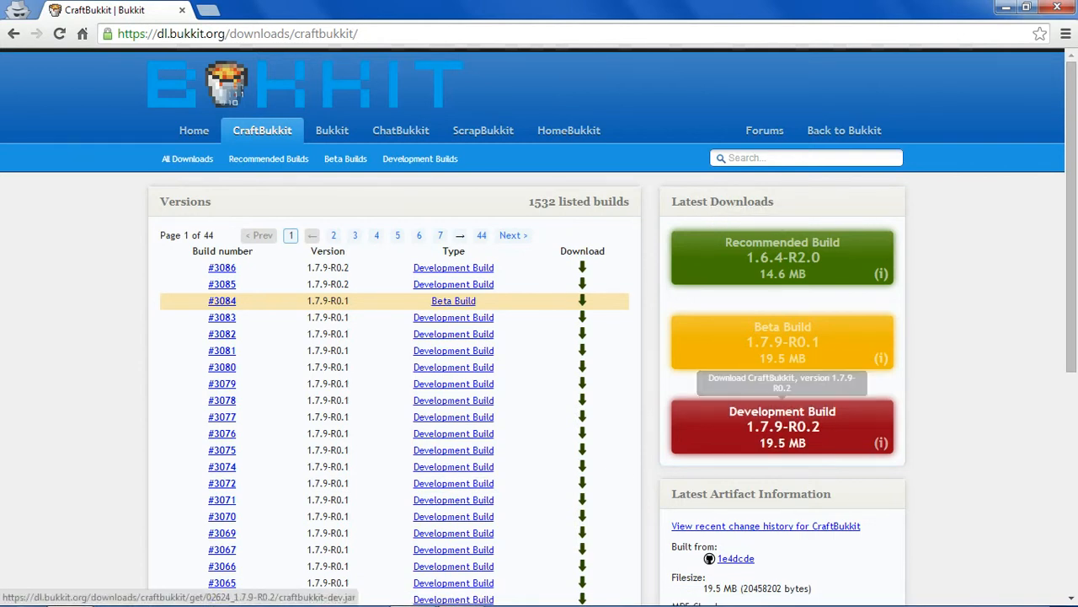
{"action": "left_click", "coordinate": [782, 425]}
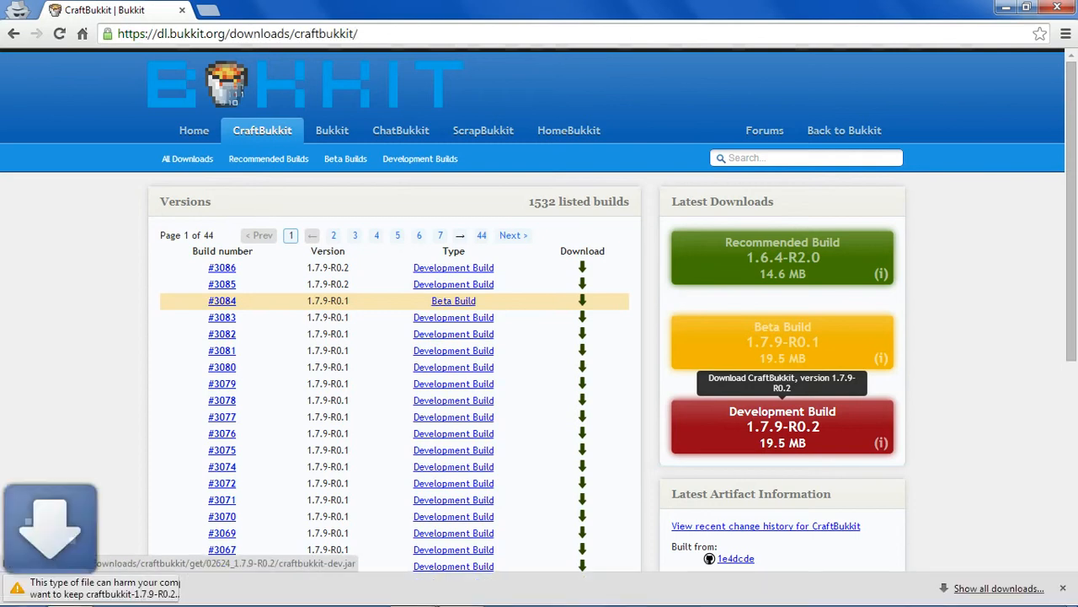
{"action": "left_click", "coordinate": [288, 588]}
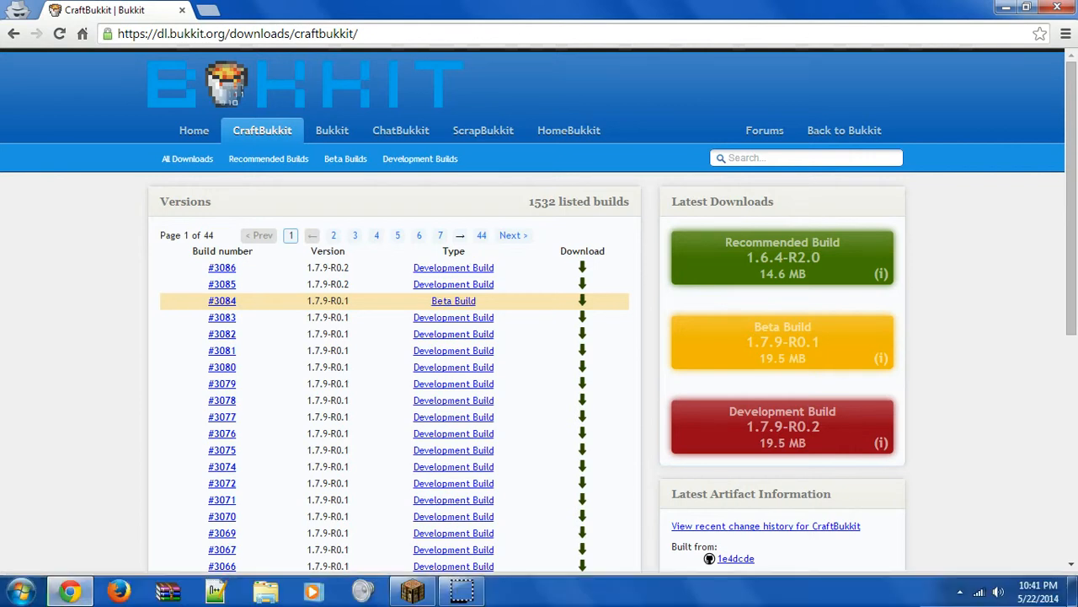
{"action": "left_click", "coordinate": [1005, 7]}
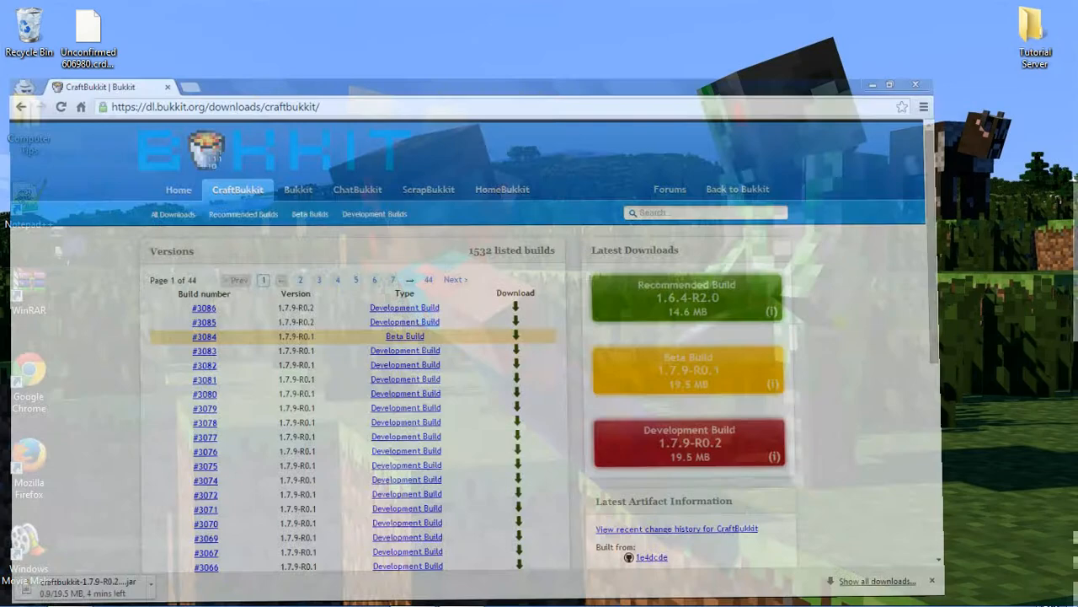
Step: Create a text document with the default name in the Tutorial Server folder and open it for editing
{"action": "double_click", "coordinate": [1035, 37]}
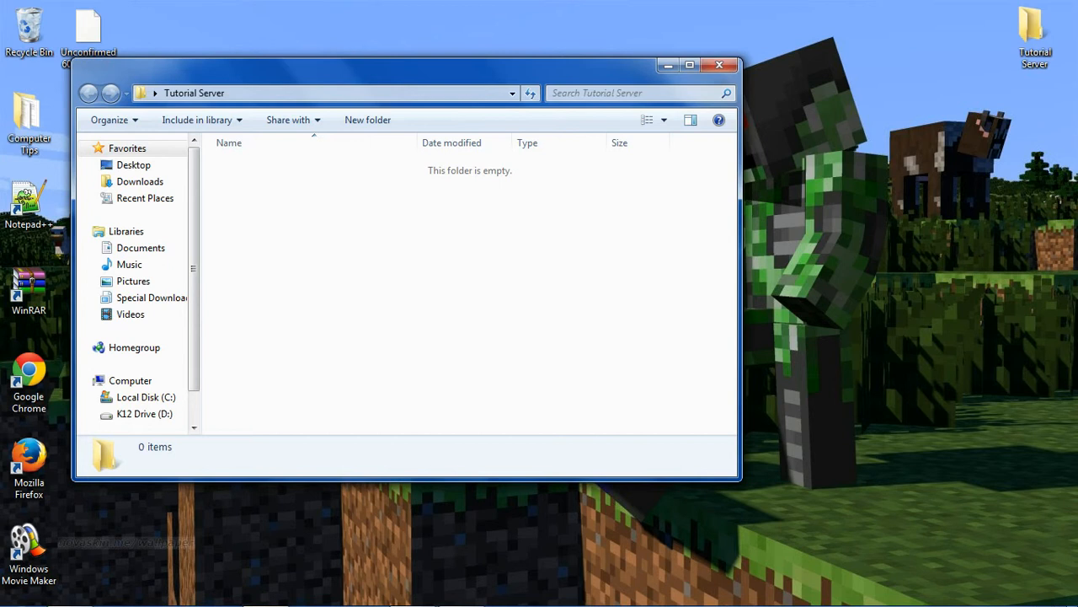
{"action": "left_click_drag", "start_coordinate": [362, 71], "coordinate": [434, 81]}
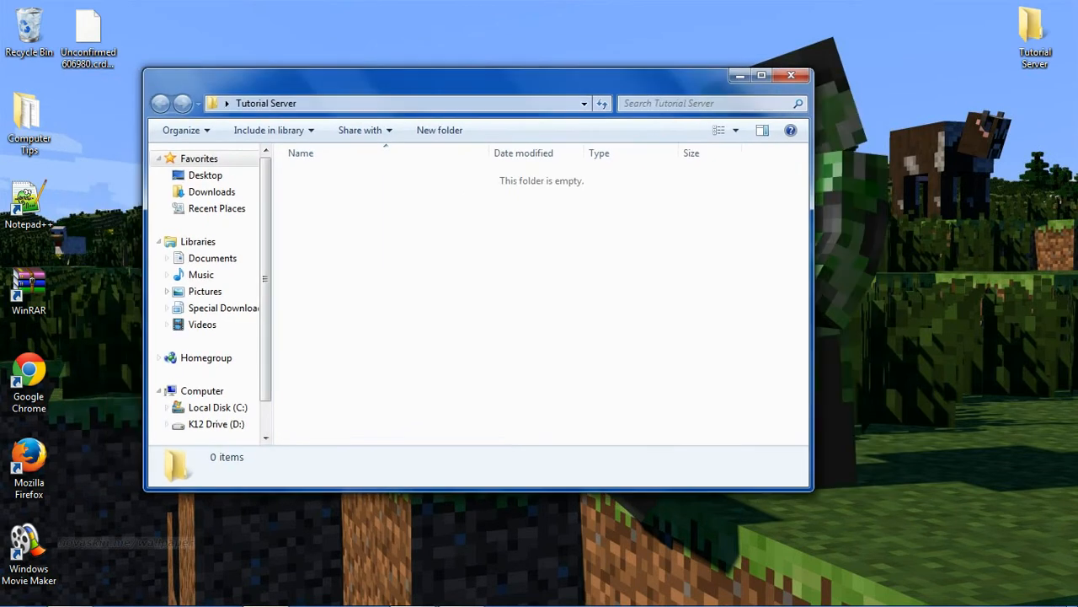
{"action": "right_click", "coordinate": [416, 272]}
{"action": "mouse_move", "coordinate": [472, 478]}
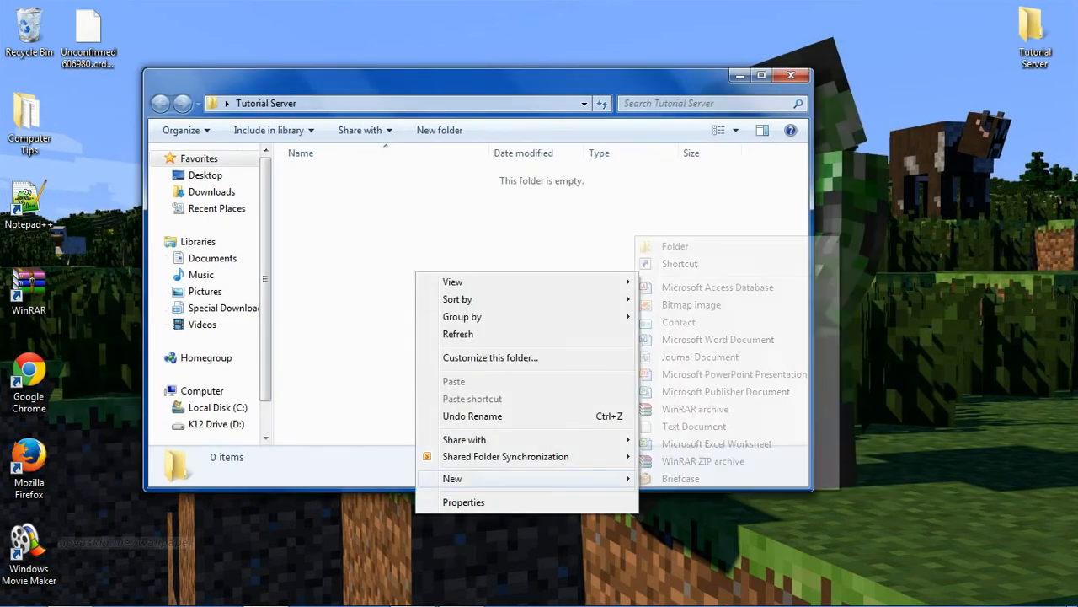
{"action": "left_click", "coordinate": [694, 425]}
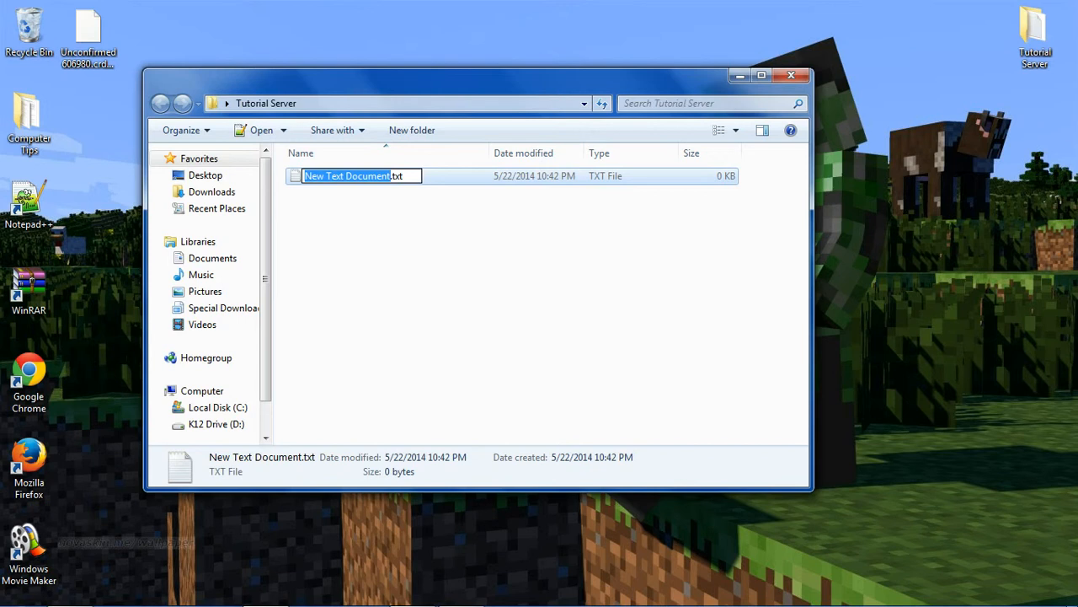
{"action": "key", "text": "Return"}
{"action": "key", "text": "Return"}
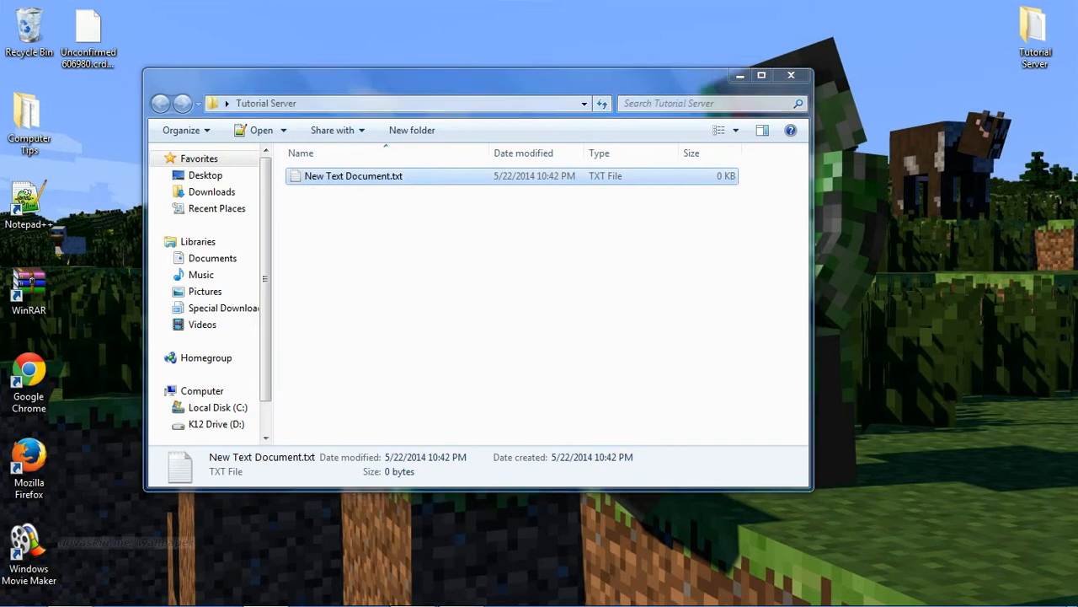
Step: Write the launch script with "java -Xmx1024M -jar craftbukkit.jar" on line 1 and "PAUSE" on line 2
{"action": "type", "text": "java "}
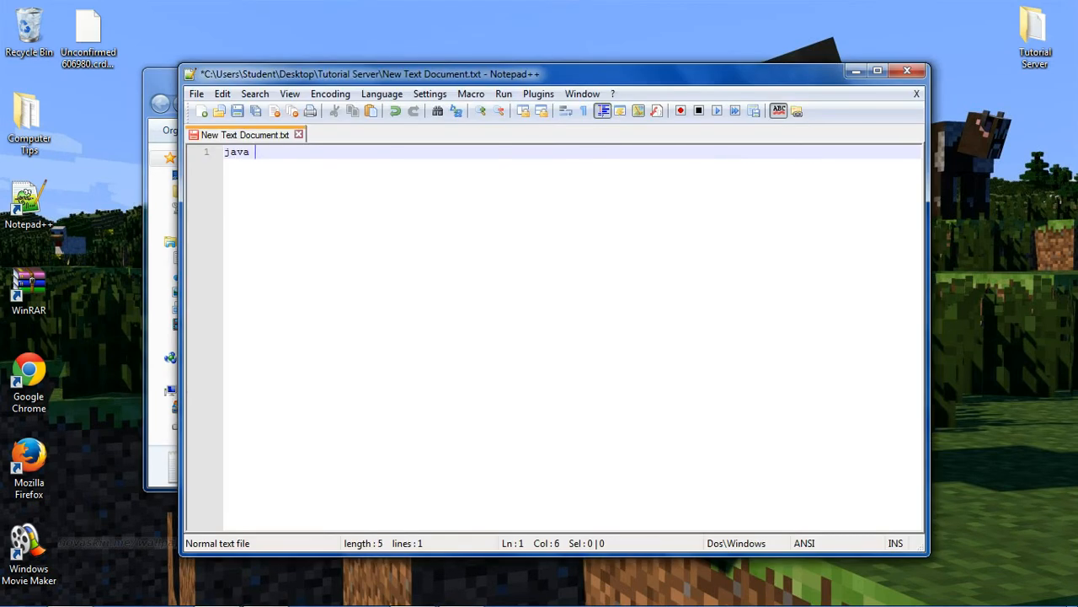
{"action": "type", "text": "-Xmx"}
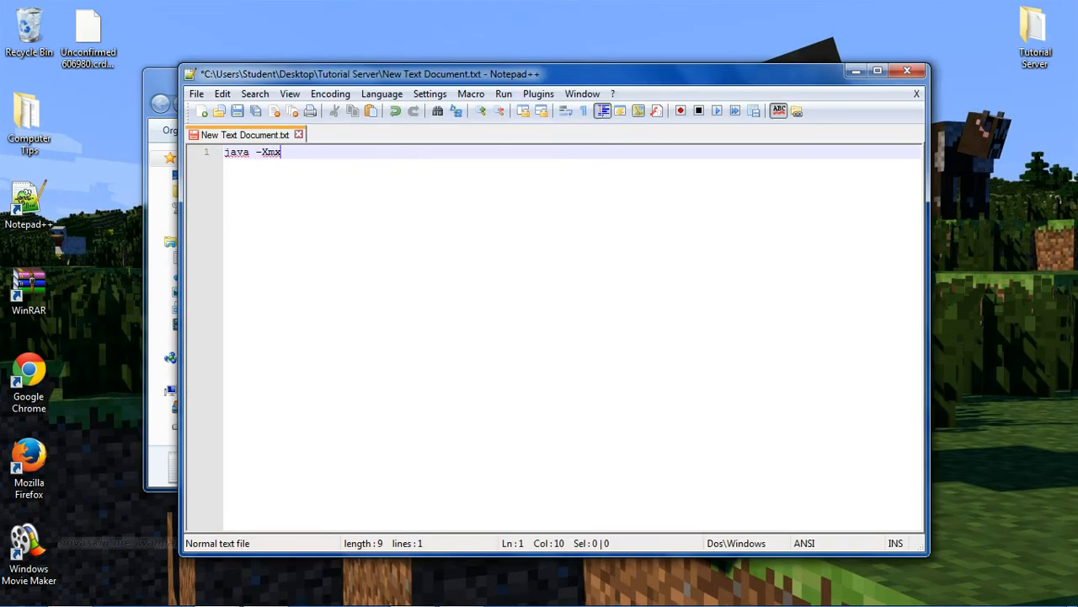
{"action": "type", "text": "1204M"}
{"action": "key", "text": "BackSpace"}
{"action": "key", "text": "BackSpace"}
{"action": "key", "text": "BackSpace"}
{"action": "key", "text": "BackSpace"}
{"action": "key", "text": "BackSpace"}
{"action": "type", "text": "024M -jar "}
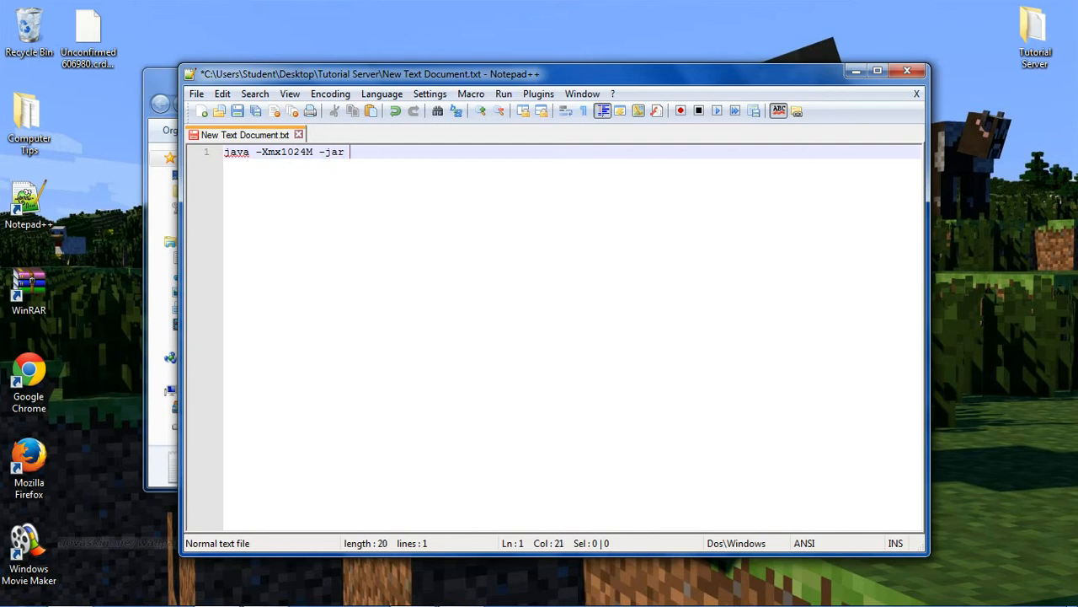
{"action": "type", "text": "craftbukkit.ja"}
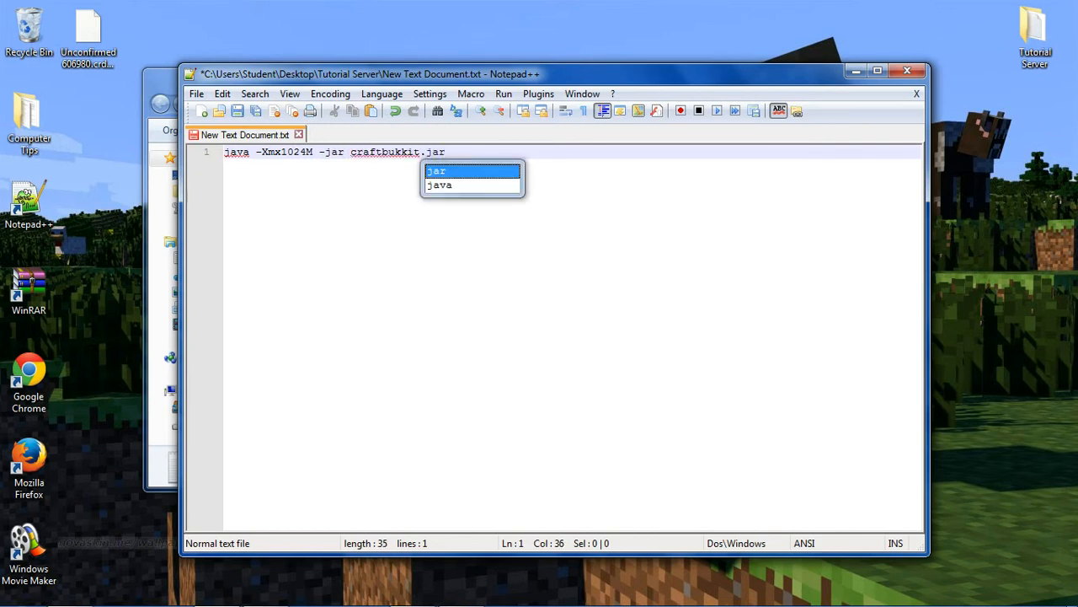
{"action": "type", "text": "r"}
{"action": "key", "text": "Return"}
{"action": "key", "text": "Return"}
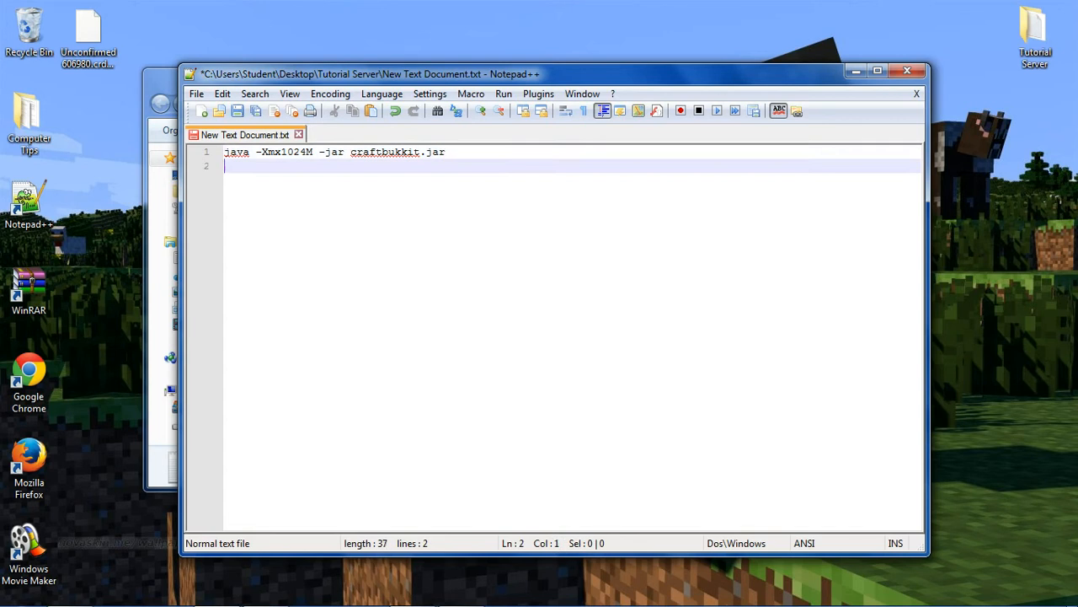
{"action": "type", "text": "PAUSE"}
Step: Save the script under the name "run.bat" in the Tutorial Server folder, with the file type All types (*.*)
{"action": "left_click", "coordinate": [196, 94]}
{"action": "left_click", "coordinate": [253, 144]}
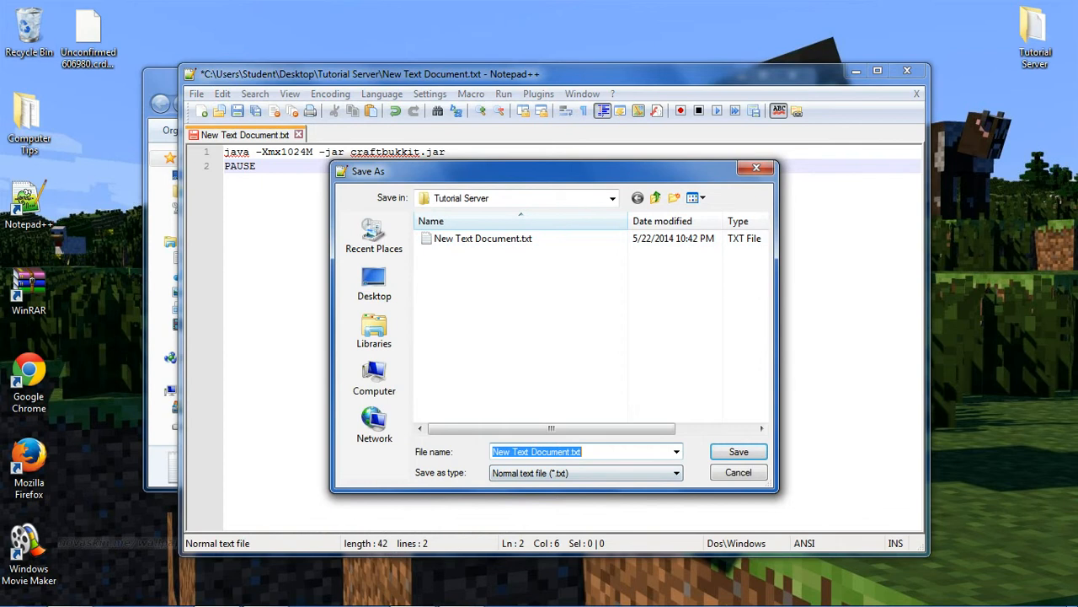
{"action": "type", "text": "\""}
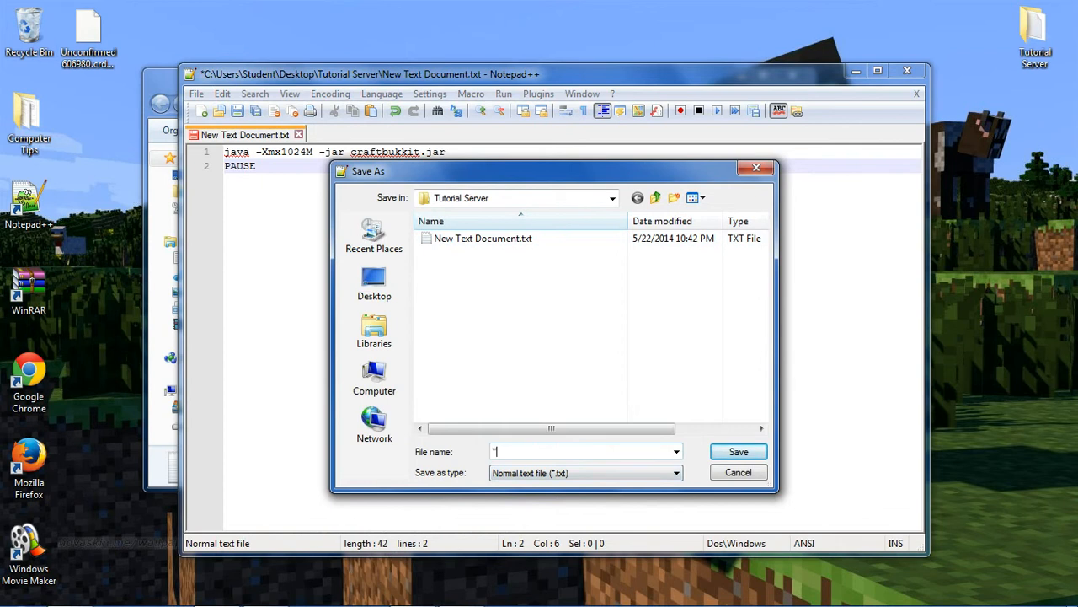
{"action": "type", "text": "run.bat\""}
{"action": "left_click", "coordinate": [586, 473]}
{"action": "scroll", "coordinate": [581, 191], "scroll_direction": "up", "scroll_amount": 1}
{"action": "left_click", "coordinate": [573, 161]}
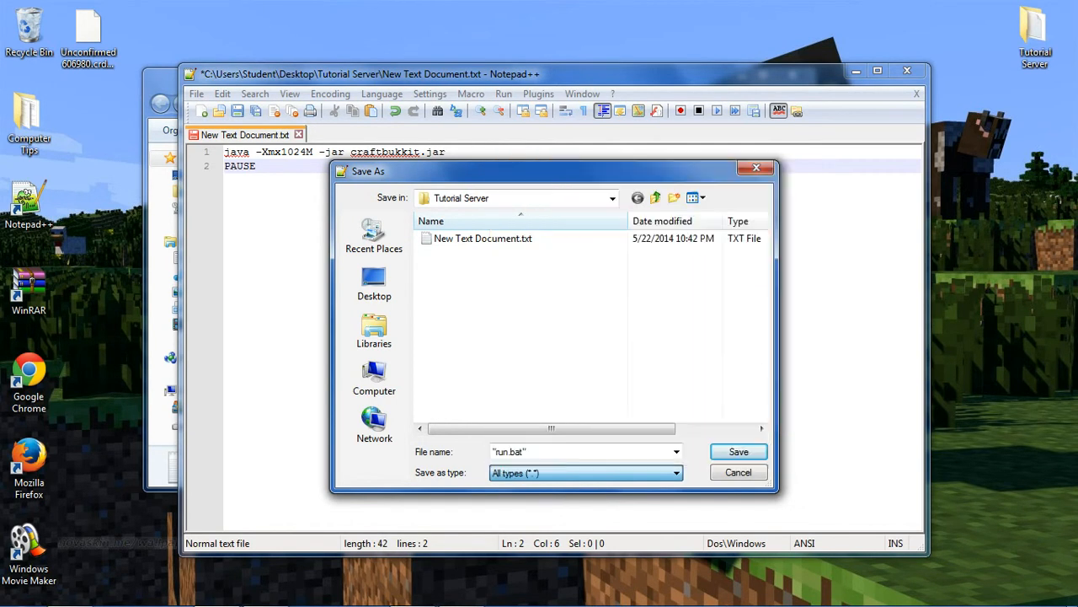
{"action": "key", "text": "Return"}
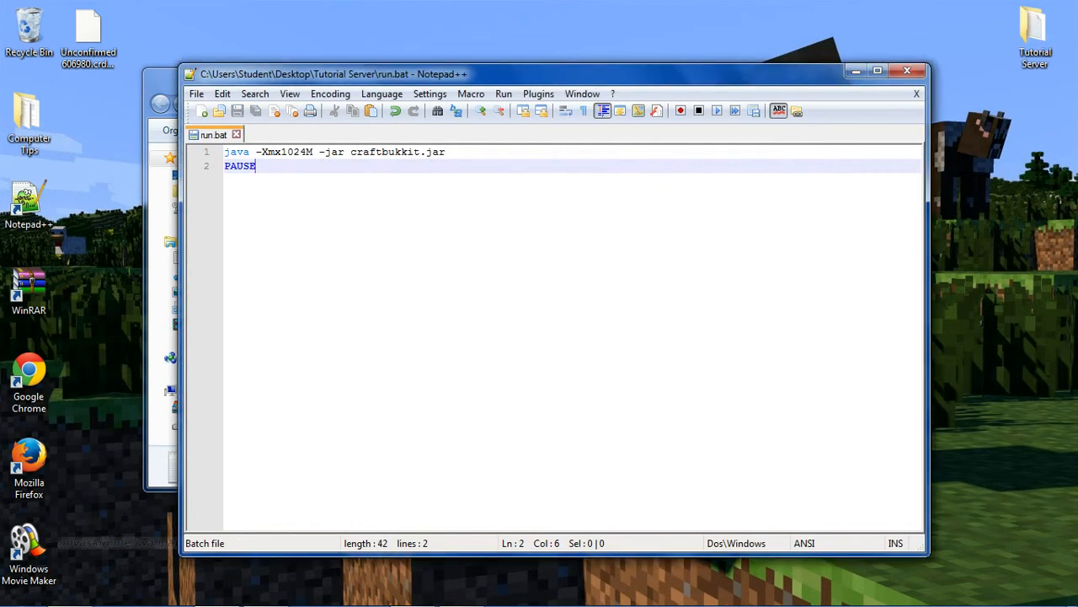
Step: Close the editor, delete New Text Document.txt from the Tutorial Server folder and close the folder window
{"action": "left_click", "coordinate": [906, 69]}
{"action": "left_click_drag", "start_coordinate": [354, 176], "coordinate": [28, 34]}
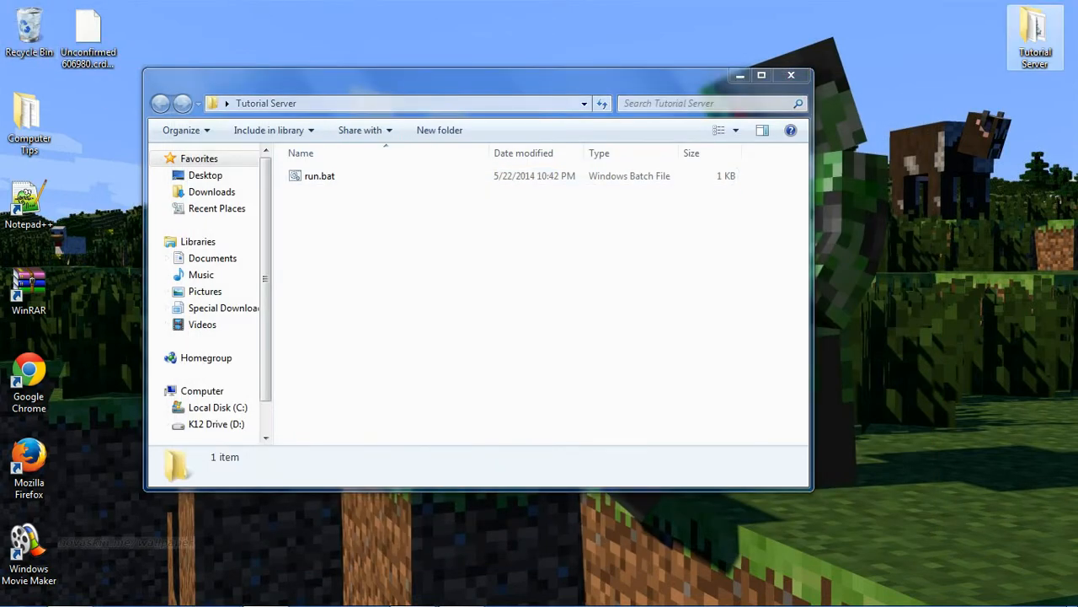
{"action": "left_click", "coordinate": [791, 75]}
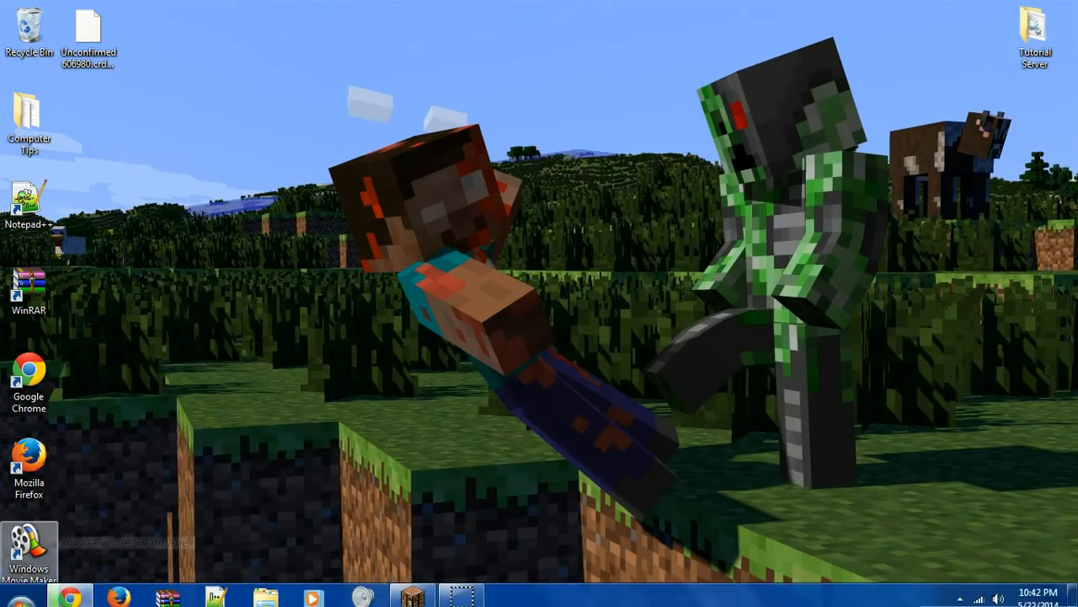
Step: Check the progress of the CraftBukkit download in Chrome and look over the list of available builds
{"action": "left_click", "coordinate": [76, 589]}
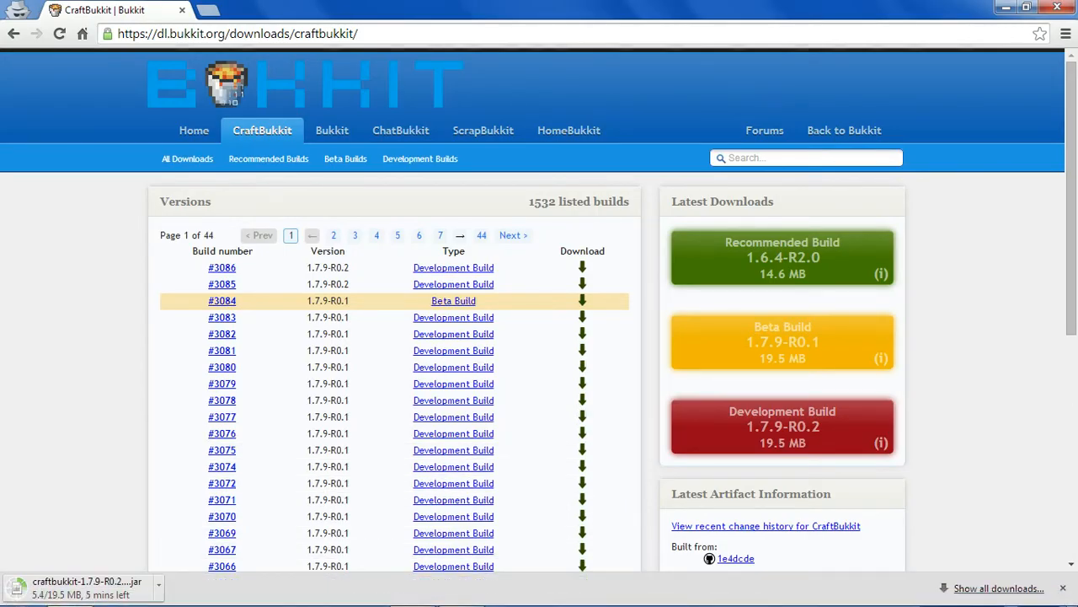
{"action": "left_click", "coordinate": [1007, 9]}
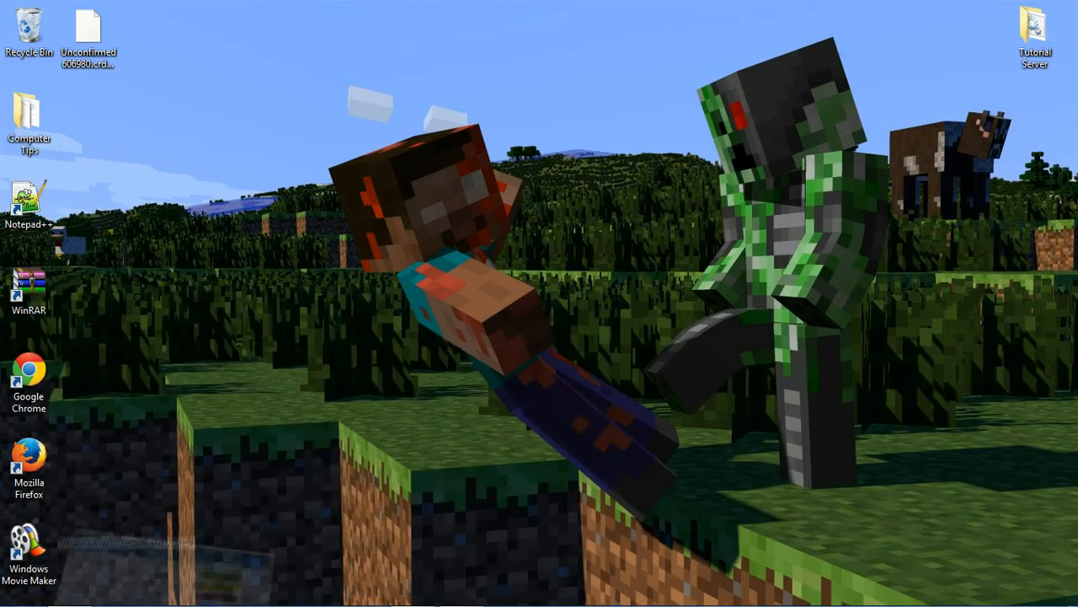
{"action": "mouse_move", "coordinate": [88, 29]}
{"action": "left_mouse_down"}
{"action": "mouse_move", "coordinate": [201, 34]}
{"action": "mouse_move", "coordinate": [91, 32]}
{"action": "left_mouse_up"}
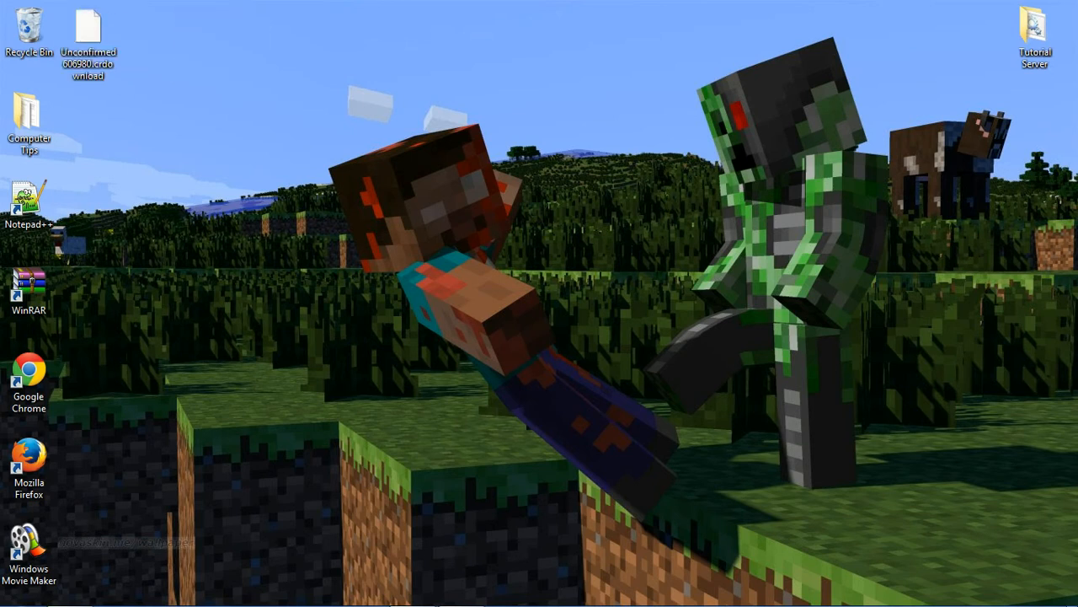
{"action": "mouse_move", "coordinate": [412, 604]}
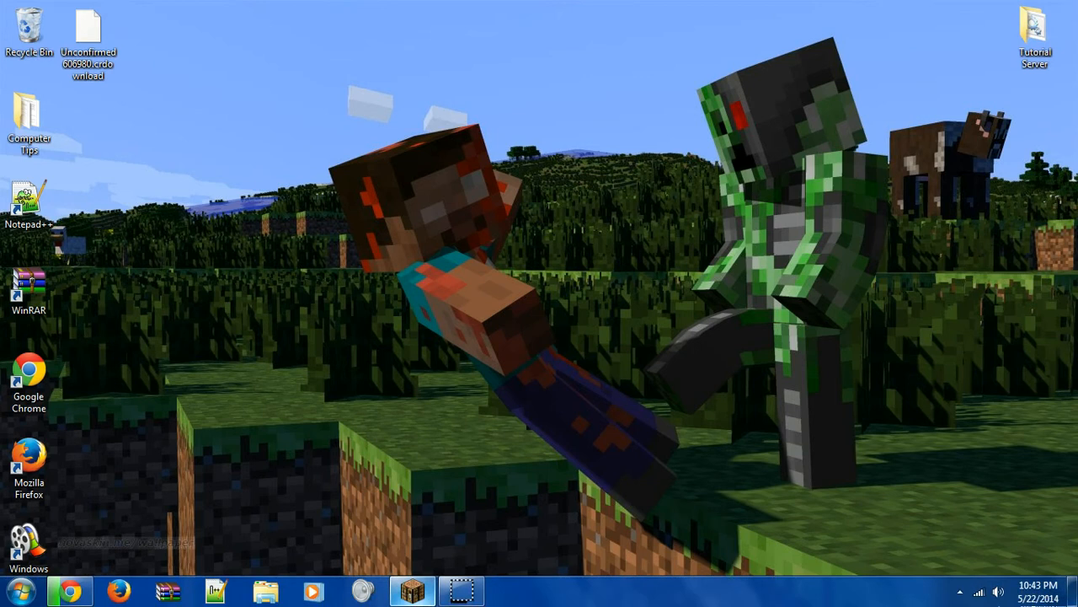
{"action": "left_click", "coordinate": [71, 590]}
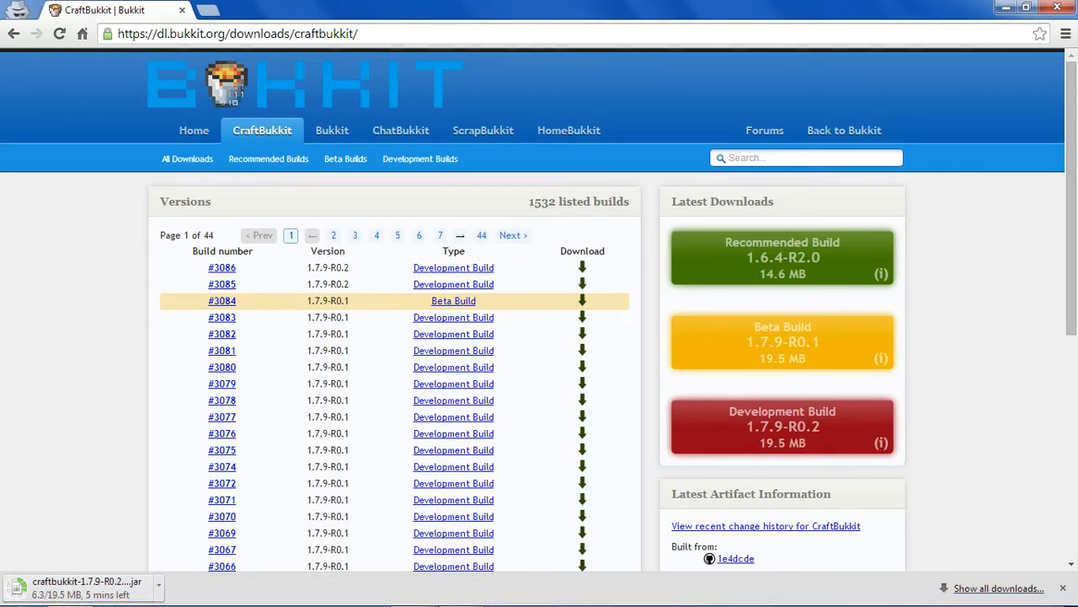
{"action": "left_click", "coordinate": [159, 587]}
{"action": "key", "text": "Escape"}
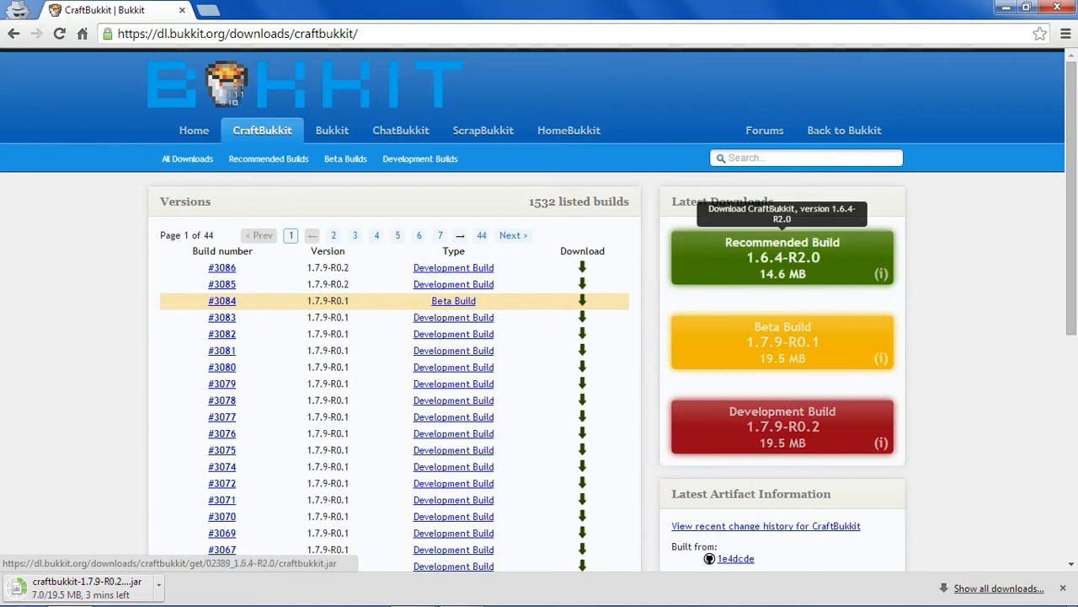
{"action": "scroll", "coordinate": [455, 160], "scroll_direction": "down", "scroll_amount": 5}
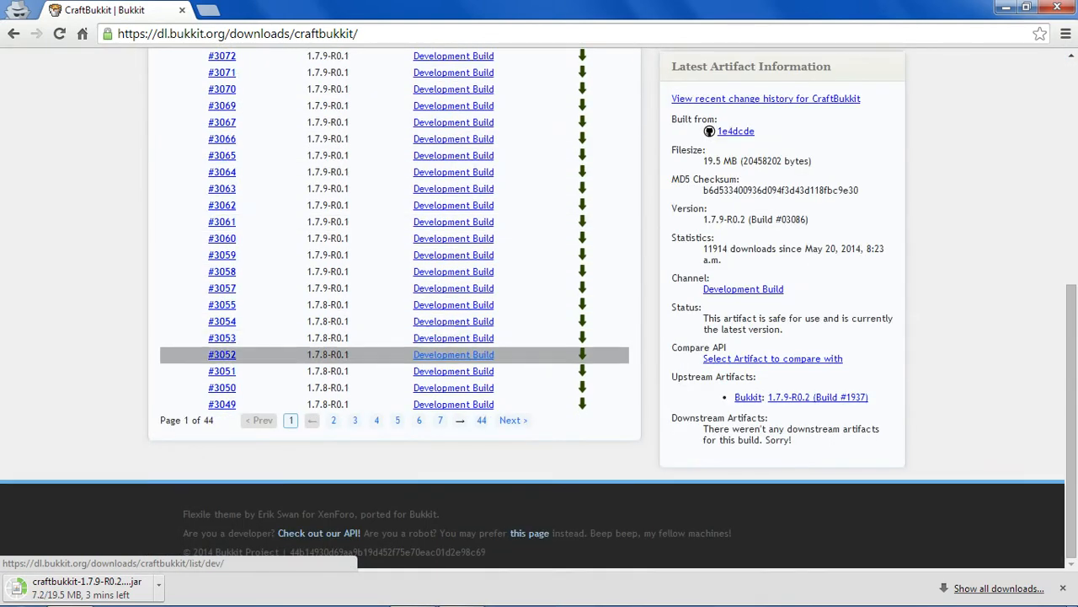
{"action": "scroll", "coordinate": [455, 252], "scroll_direction": "up", "scroll_amount": 5}
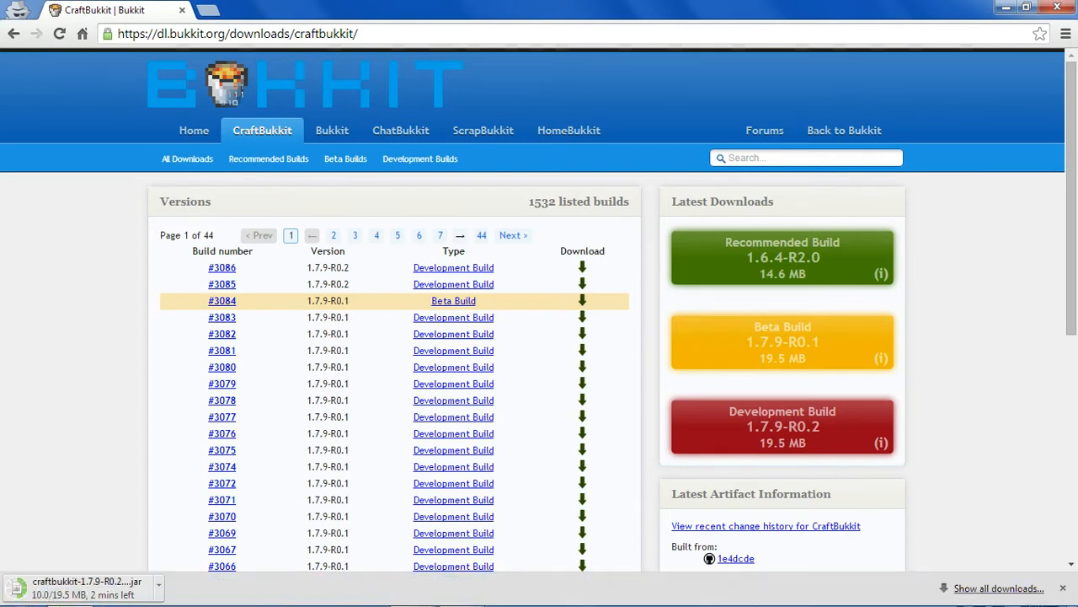
{"action": "left_click", "coordinate": [1006, 8]}
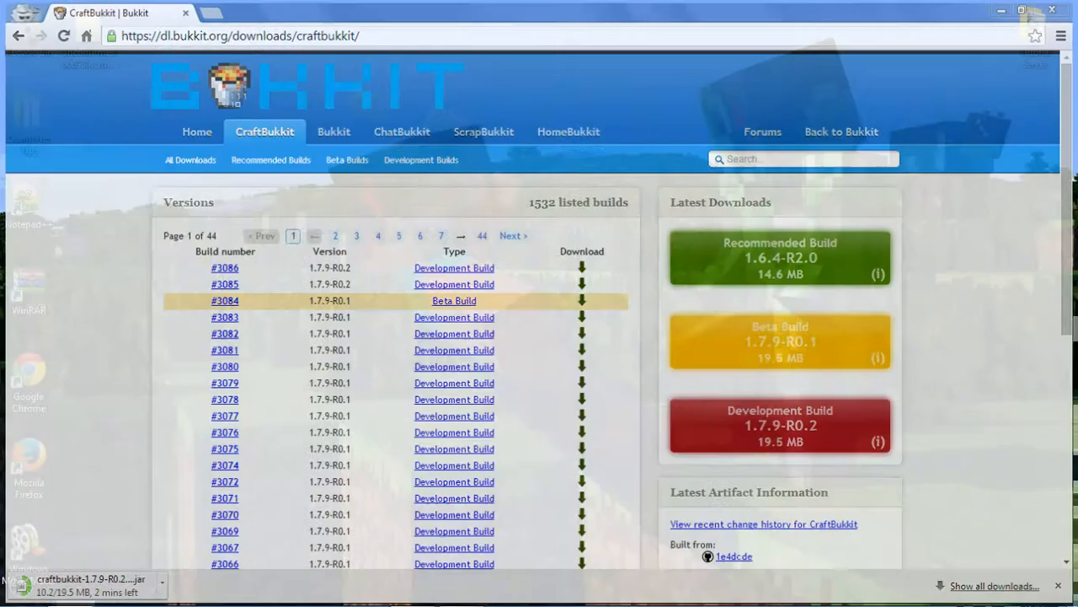
Step: Open a Command Prompt and display the computer's network configuration with ipconfig
{"action": "left_click", "coordinate": [21, 592]}
{"action": "mouse_move", "coordinate": [109, 428]}
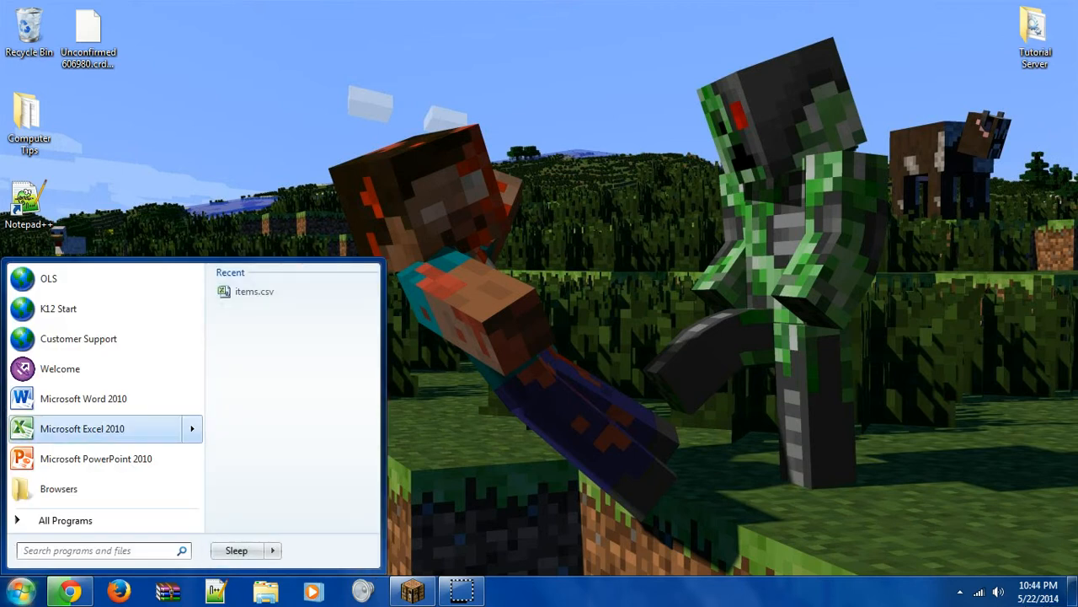
{"action": "type", "text": "cmd"}
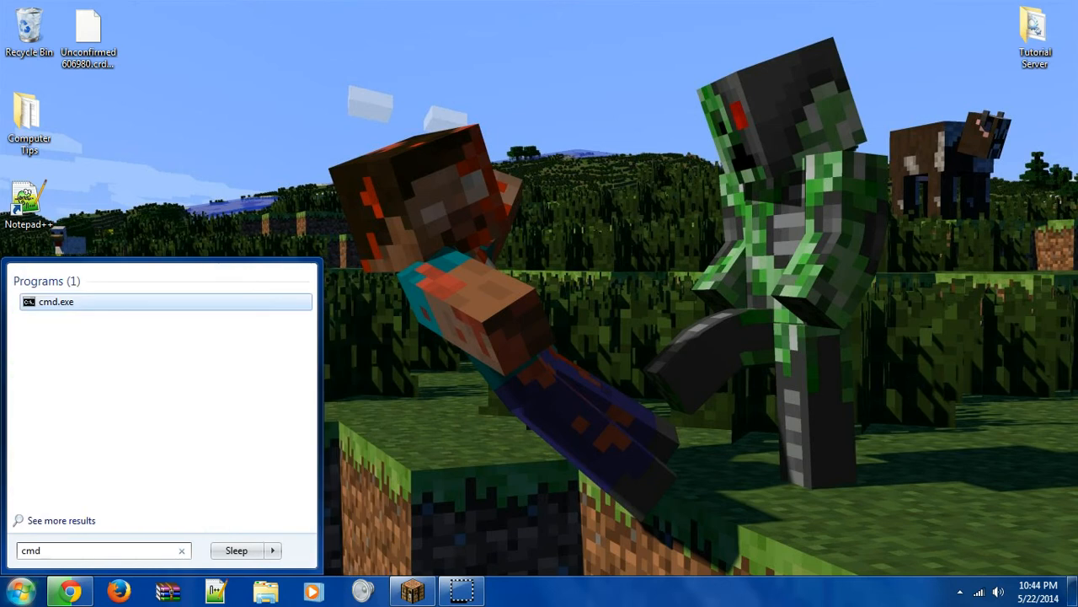
{"action": "key", "text": "Return"}
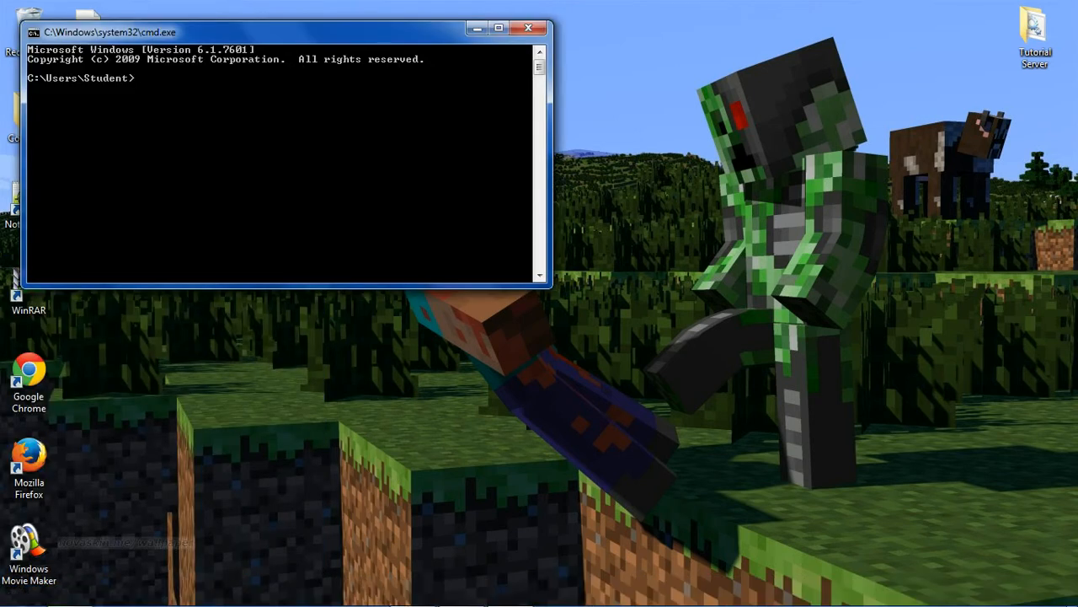
{"action": "key", "text": "Return"}
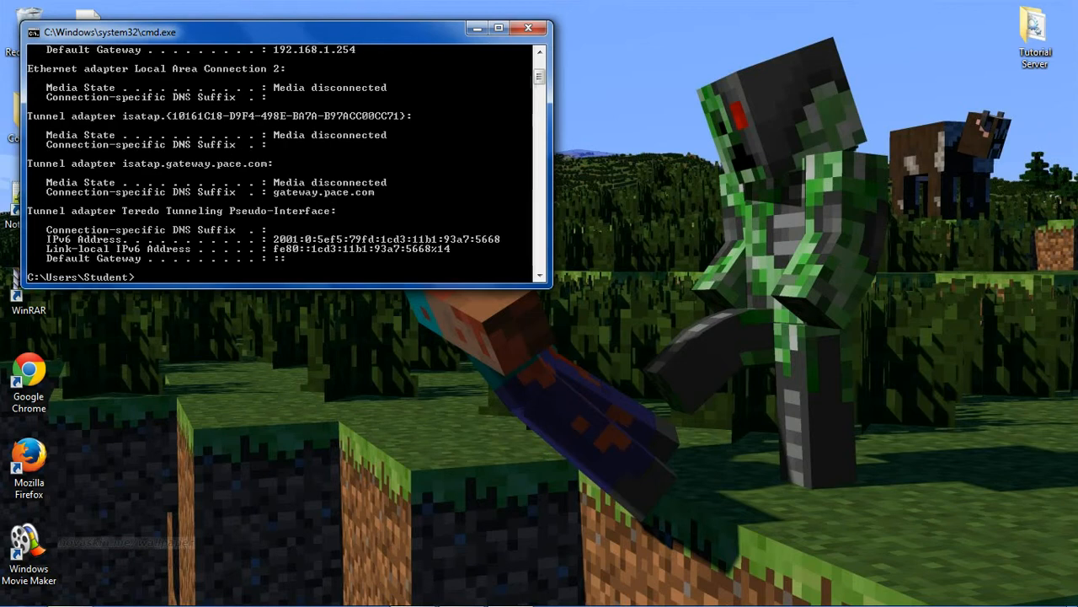
Step: Look up the wireless adapter's IPv4 address in the ipconfig output and minimize the Command Prompt
{"action": "scroll", "coordinate": [286, 164], "scroll_direction": "up", "scroll_amount": 3}
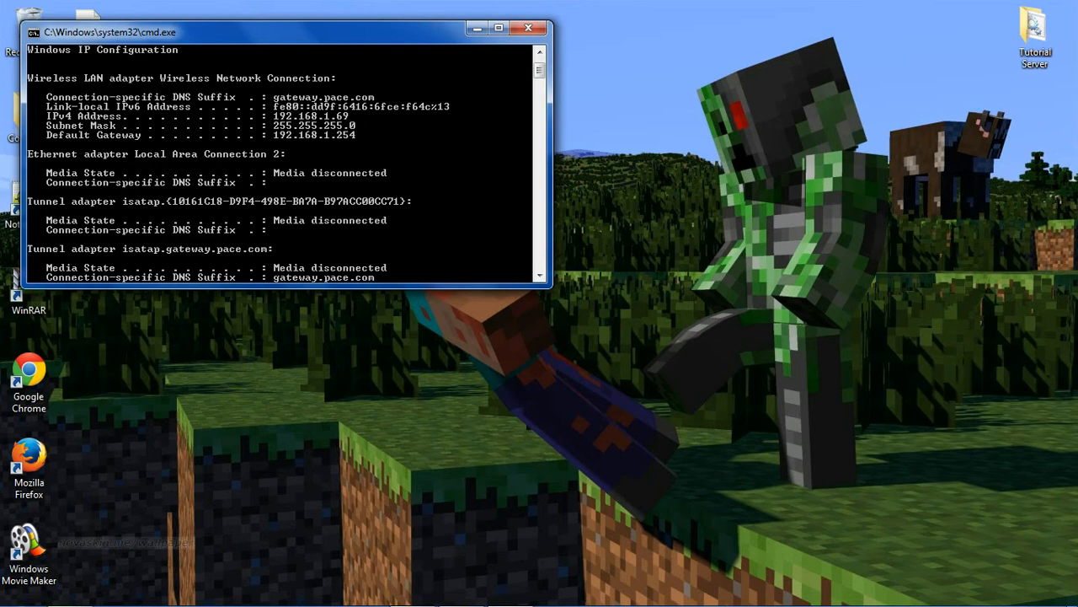
{"action": "left_click_drag", "start_coordinate": [287, 32], "coordinate": [494, 80]}
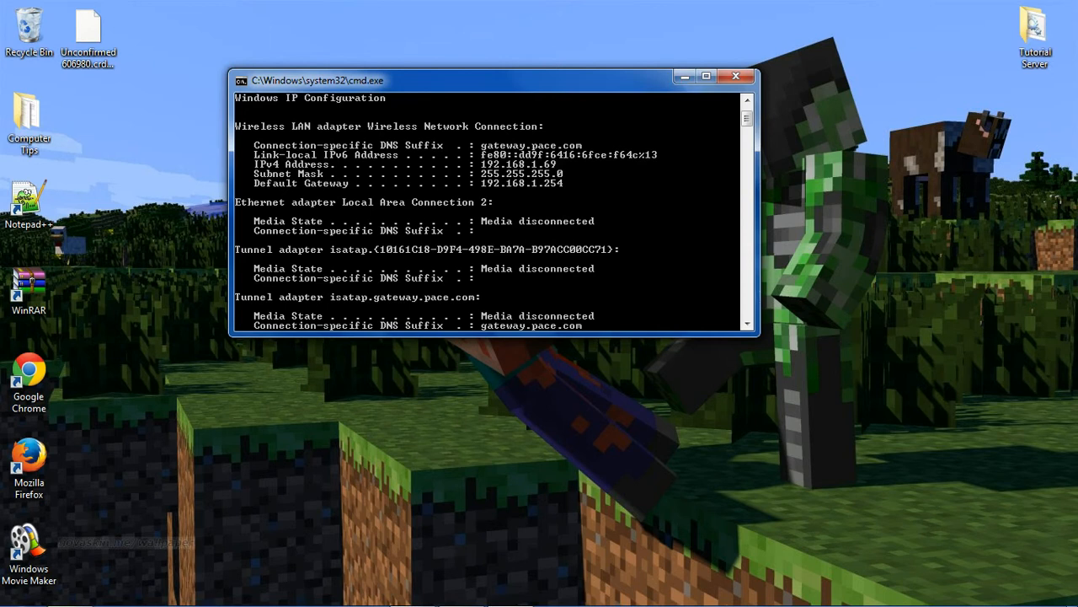
{"action": "left_click_drag", "start_coordinate": [495, 80], "coordinate": [473, 75]}
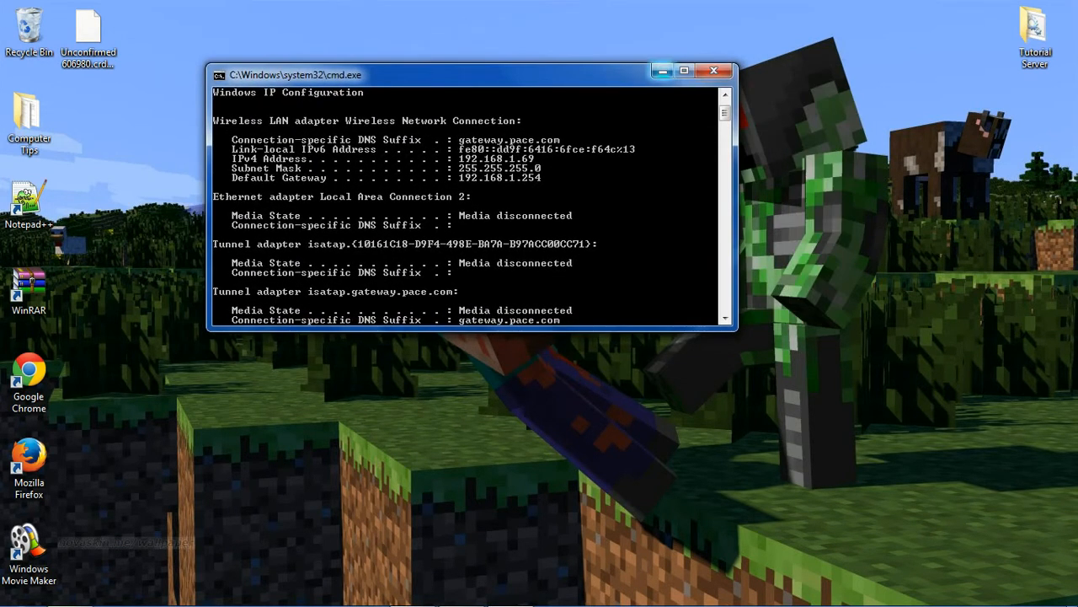
{"action": "left_click", "coordinate": [662, 71]}
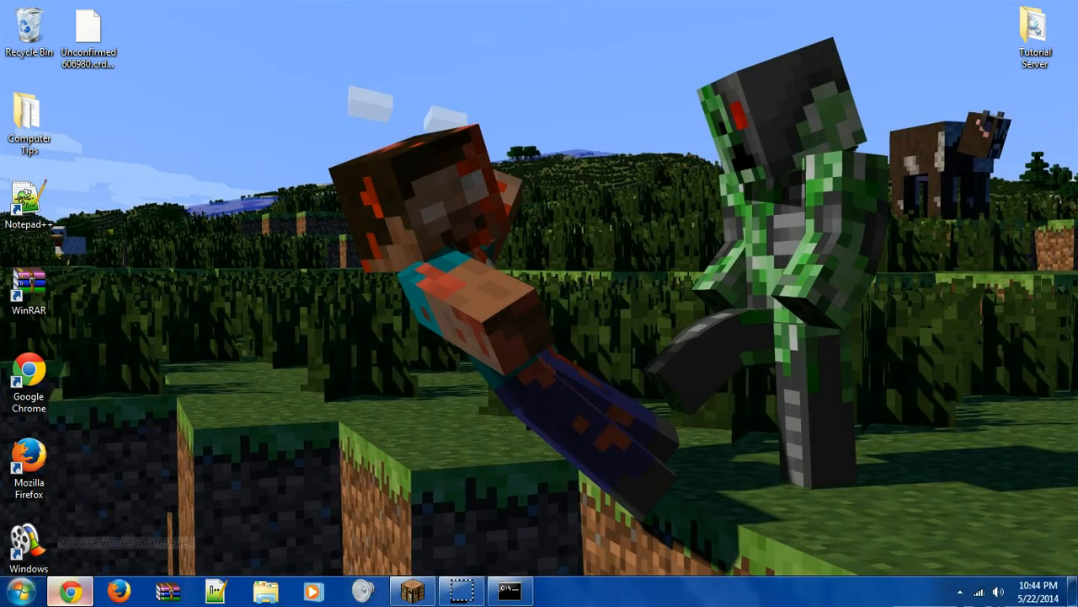
Step: Check the CraftBukkit download progress in Chrome and review the network configuration in the Command Prompt again
{"action": "left_click", "coordinate": [70, 592]}
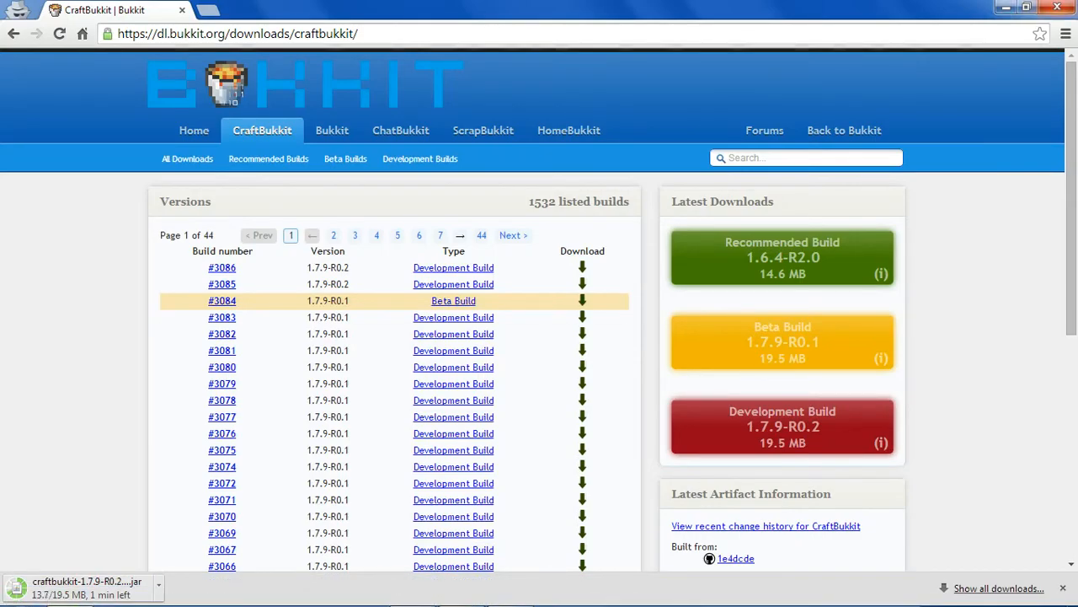
{"action": "left_click", "coordinate": [1005, 7]}
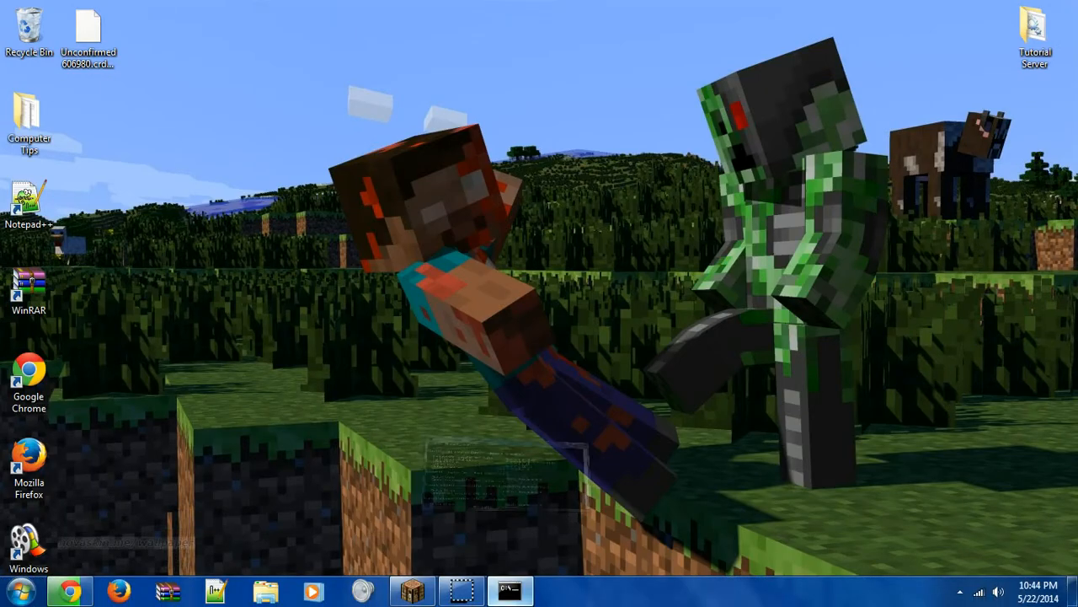
{"action": "left_click", "coordinate": [509, 590]}
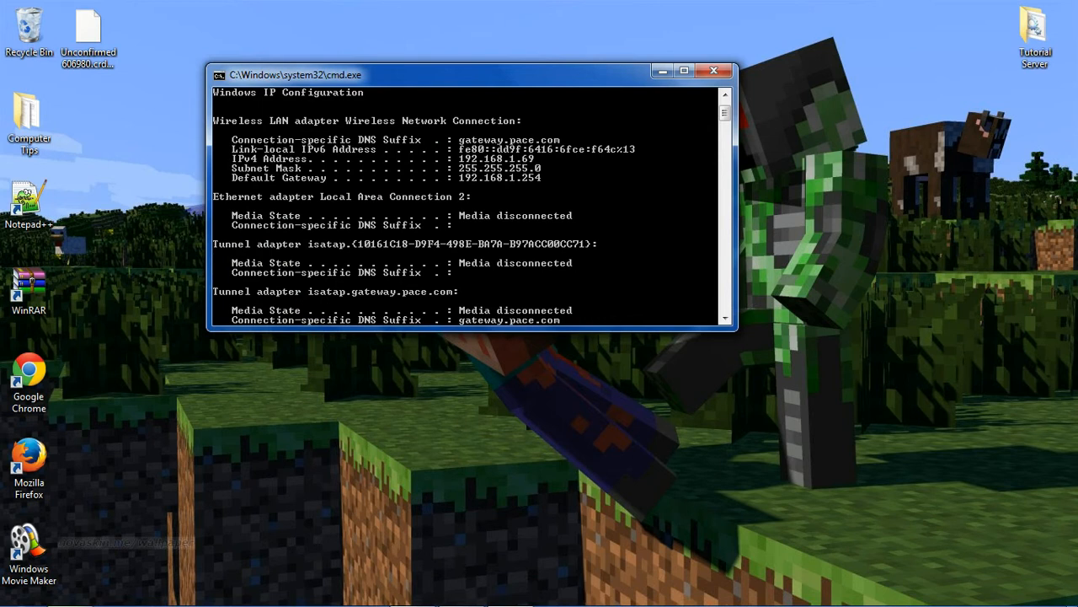
{"action": "left_click_drag", "start_coordinate": [497, 75], "coordinate": [535, 91]}
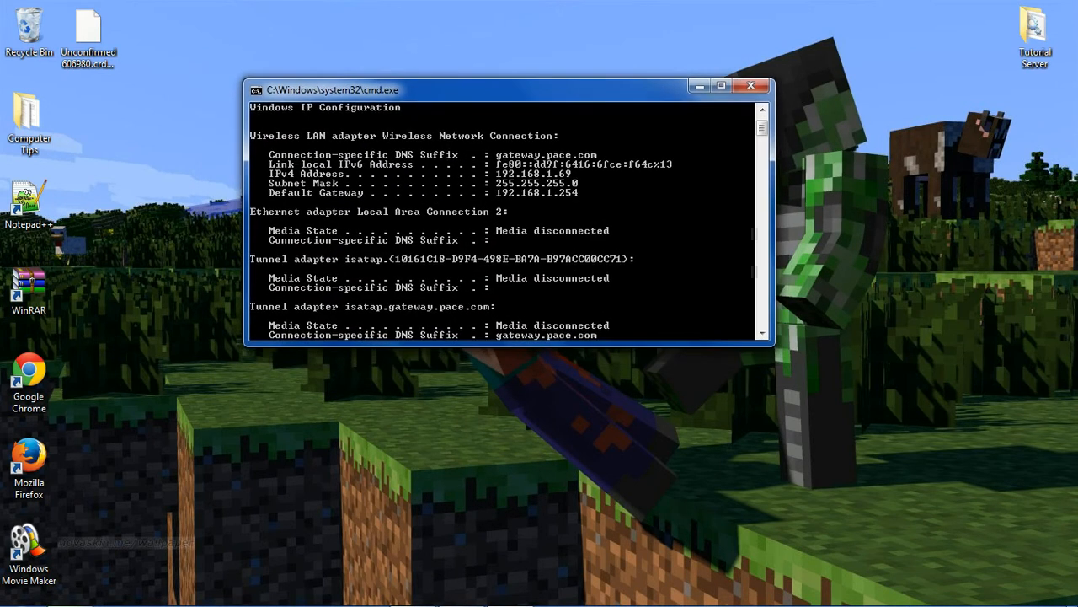
{"action": "left_click", "coordinate": [699, 86]}
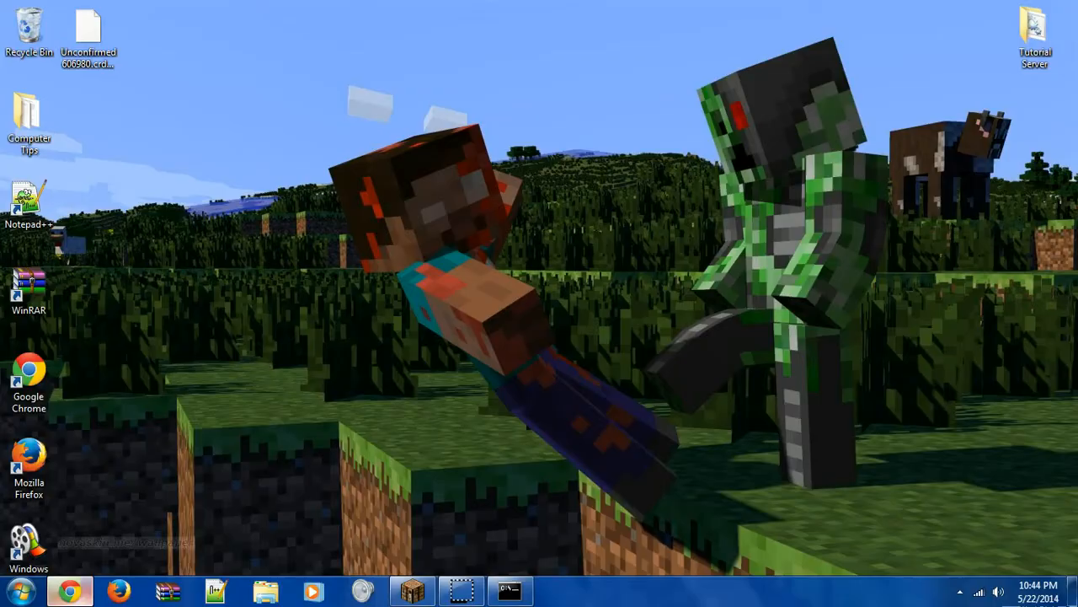
Step: Dismiss the finished download in Chrome, move the CraftBukkit jar from the desktop into the Tutorial Server folder and open that folder
{"action": "left_click", "coordinate": [70, 590]}
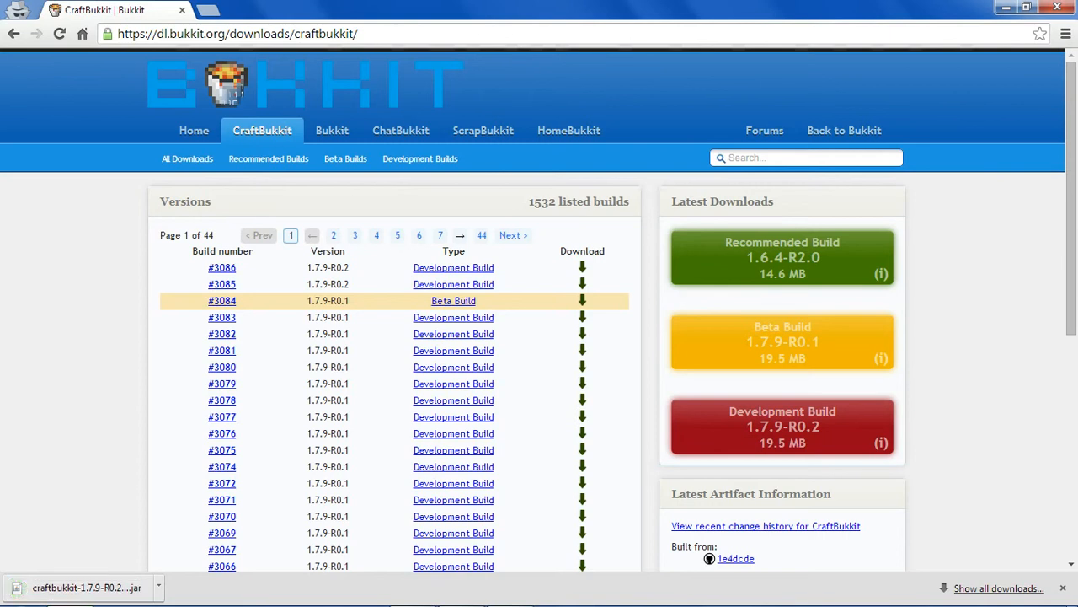
{"action": "left_click", "coordinate": [1062, 587]}
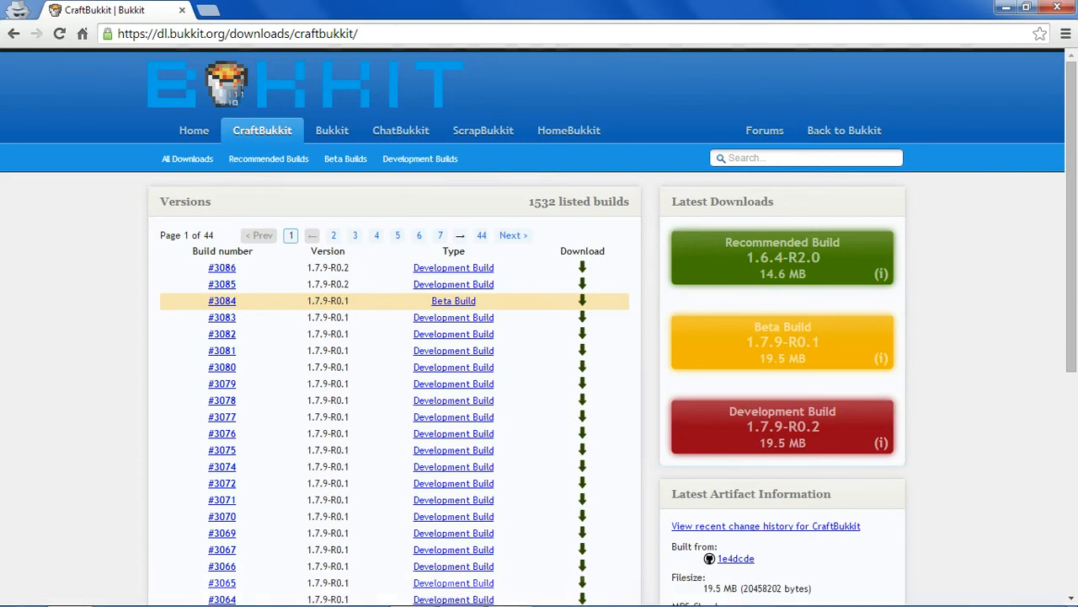
{"action": "left_click", "coordinate": [1006, 7]}
{"action": "left_click_drag", "start_coordinate": [88, 29], "coordinate": [1044, 30]}
{"action": "double_click", "coordinate": [1035, 34]}
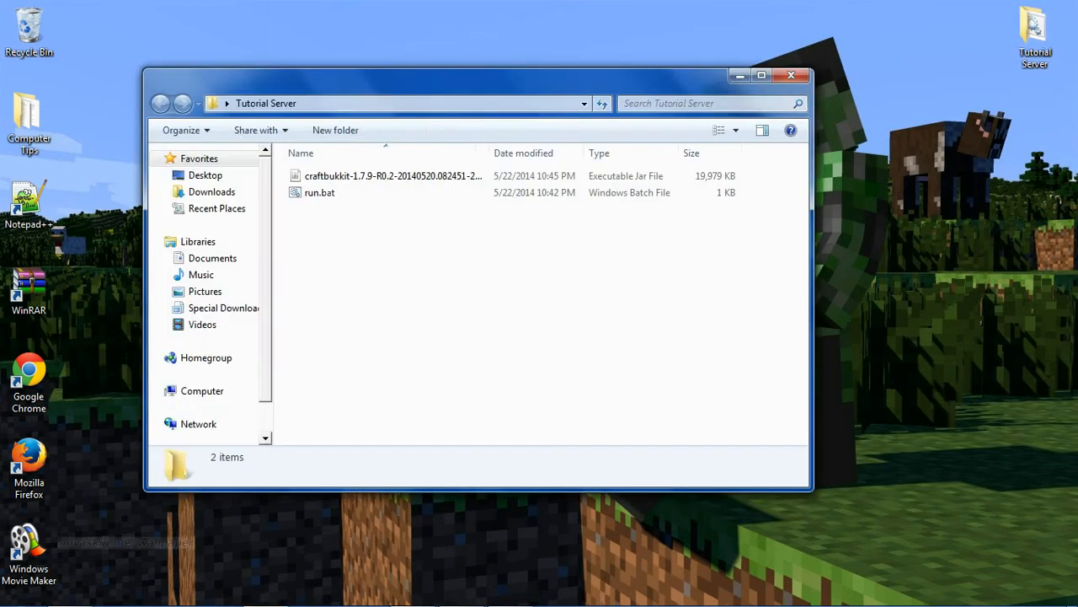
Step: Rename the downloaded CraftBukkit file in the Tutorial Server folder as craftbukkit.jar
{"action": "right_click", "coordinate": [344, 177]}
{"action": "left_click", "coordinate": [387, 459]}
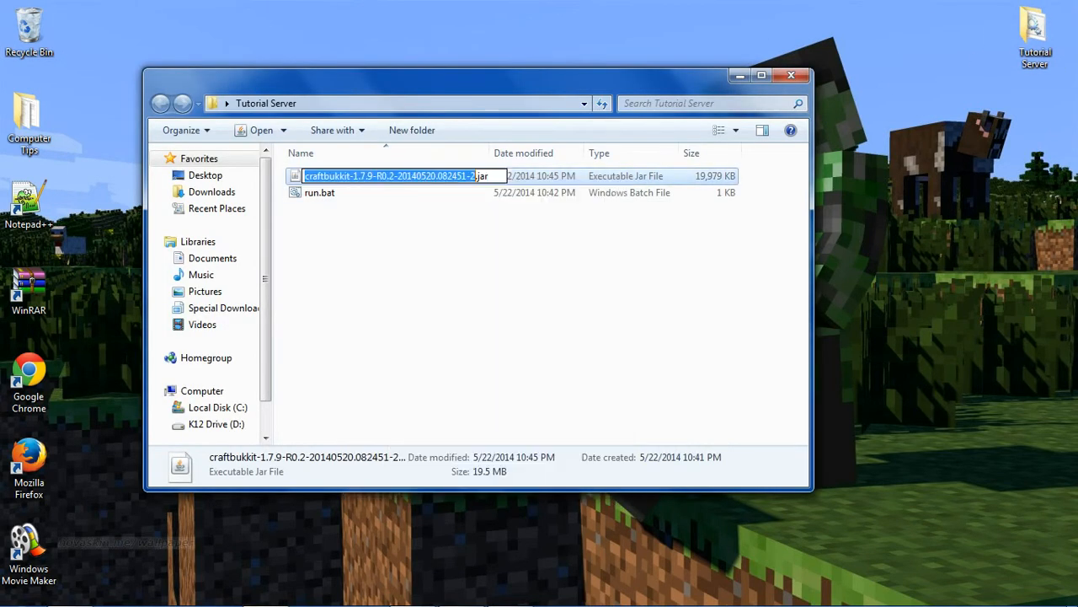
{"action": "type", "text": "craftbukkit"}
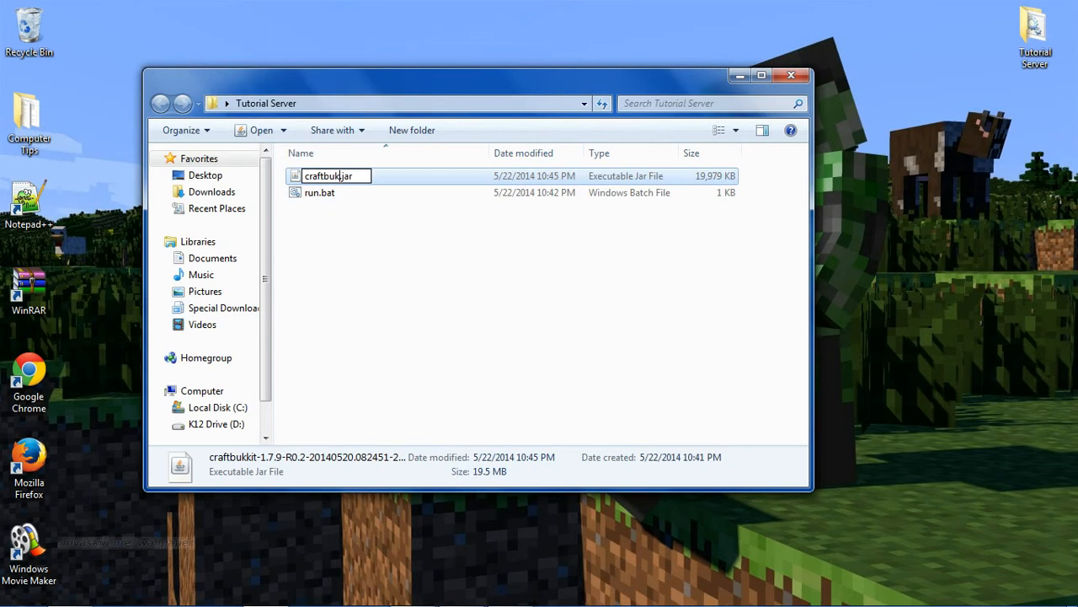
{"action": "key", "text": "Return"}
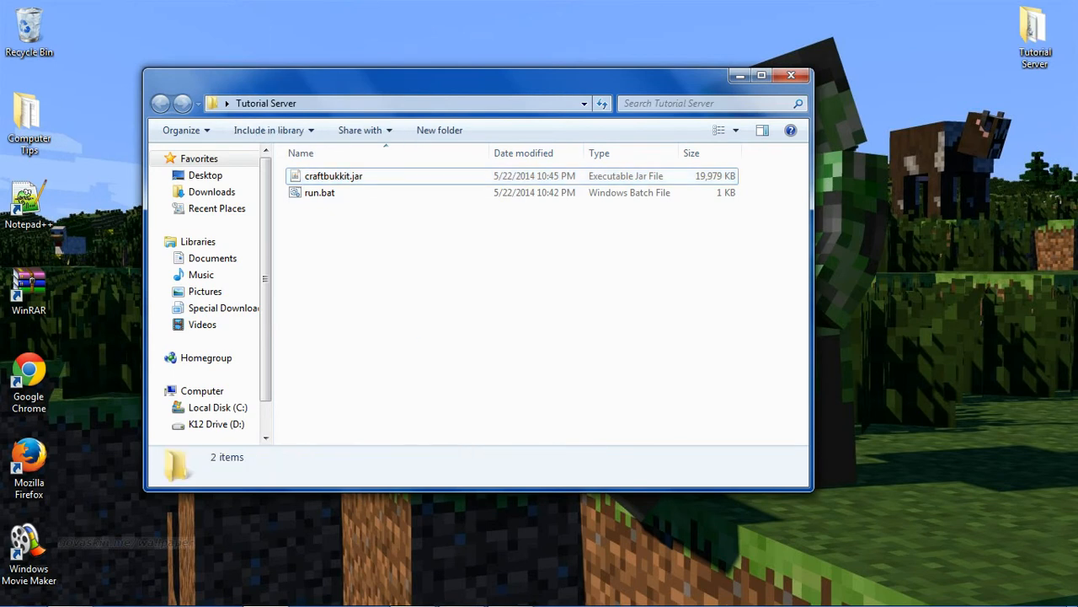
Step: Start the server with run.bat and move its console window clear of the file list while it loads
{"action": "double_click", "coordinate": [319, 193]}
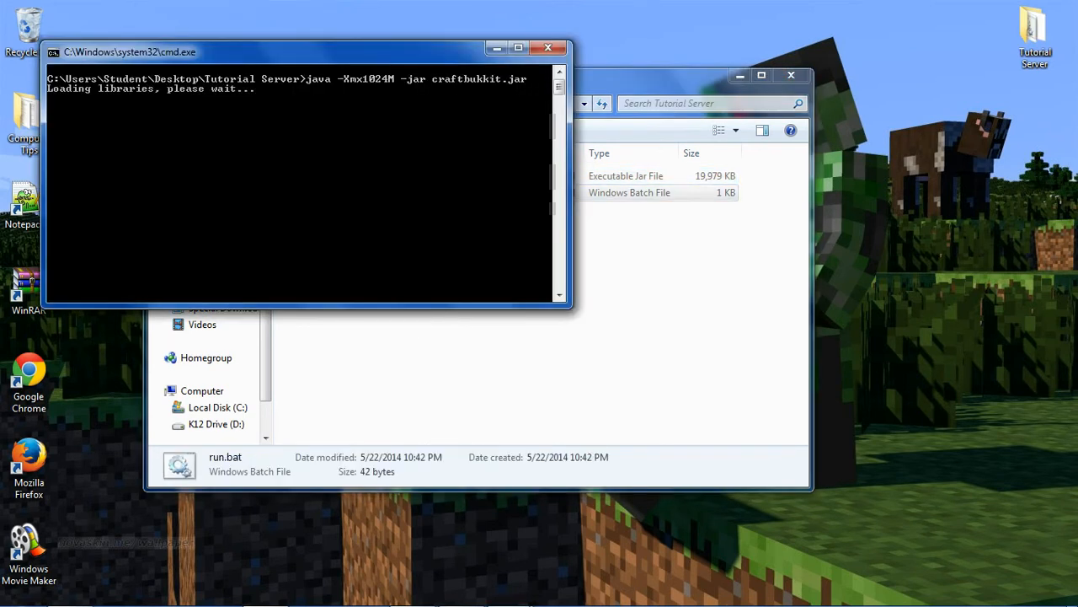
{"action": "mouse_move", "coordinate": [286, 52]}
{"action": "left_mouse_down"}
{"action": "mouse_move", "coordinate": [352, 45]}
{"action": "mouse_move", "coordinate": [337, 174]}
{"action": "mouse_move", "coordinate": [452, 59]}
{"action": "mouse_move", "coordinate": [306, 53]}
{"action": "left_mouse_up"}
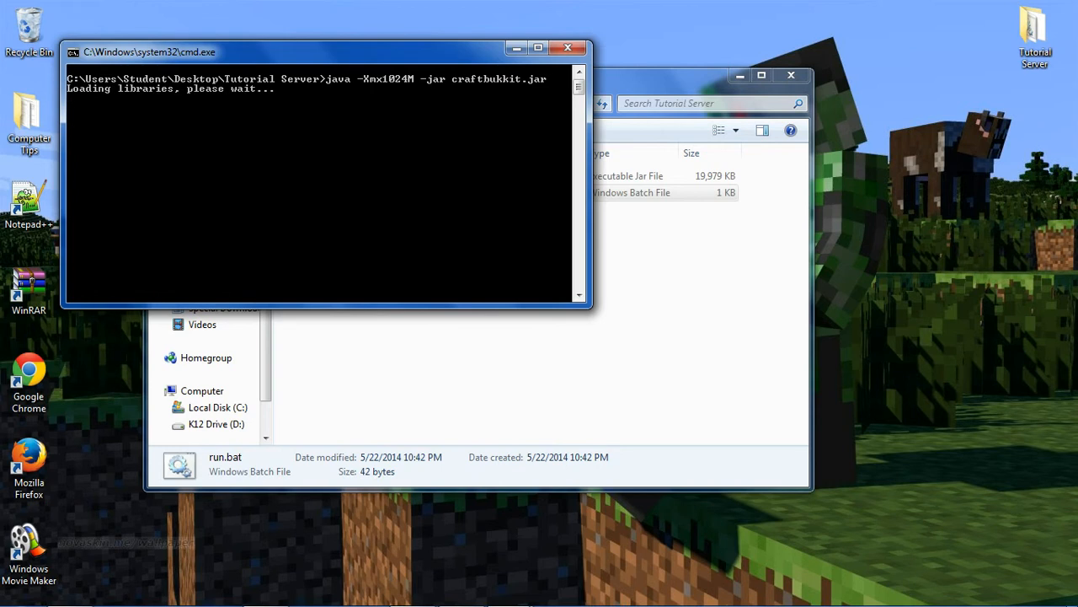
{"action": "left_click_drag", "start_coordinate": [294, 52], "coordinate": [359, 85]}
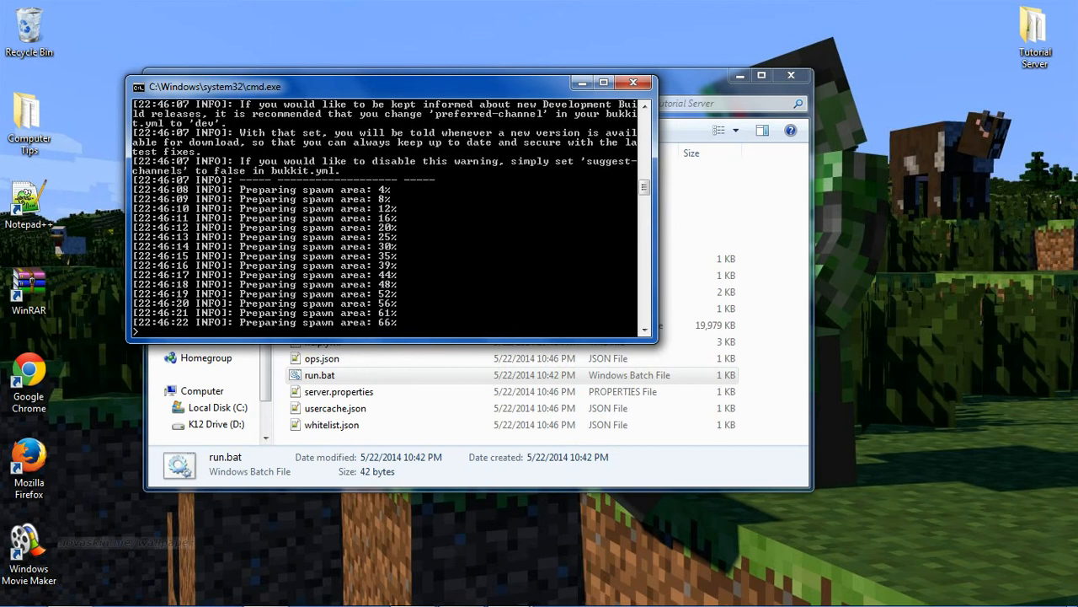
{"action": "mouse_move", "coordinate": [391, 86]}
{"action": "left_mouse_down"}
{"action": "mouse_move", "coordinate": [478, 73]}
{"action": "mouse_move", "coordinate": [395, 67]}
{"action": "left_mouse_up"}
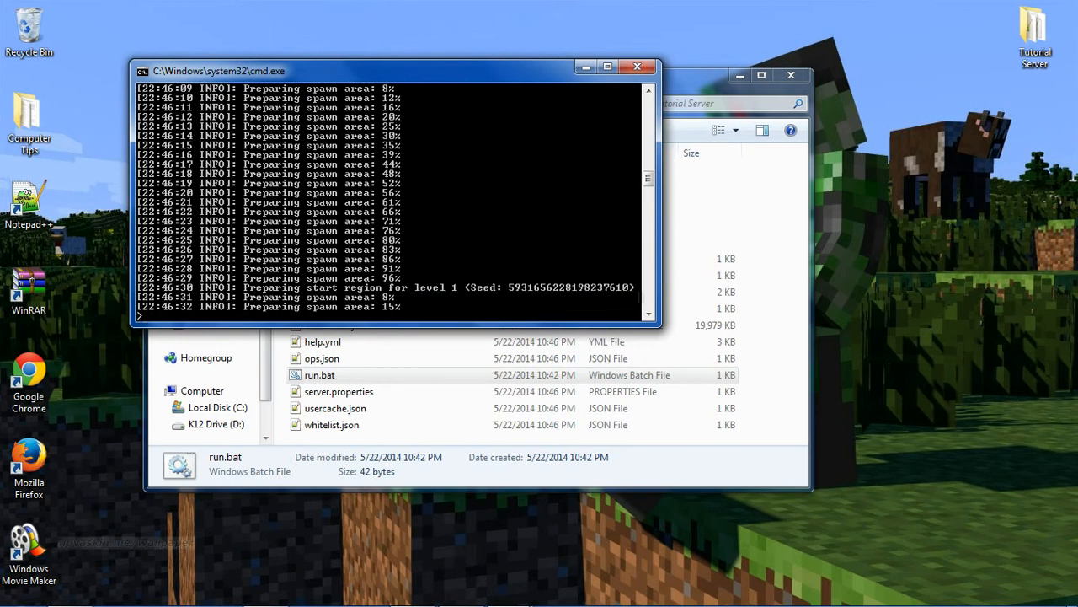
{"action": "left_click_drag", "start_coordinate": [396, 71], "coordinate": [537, 189]}
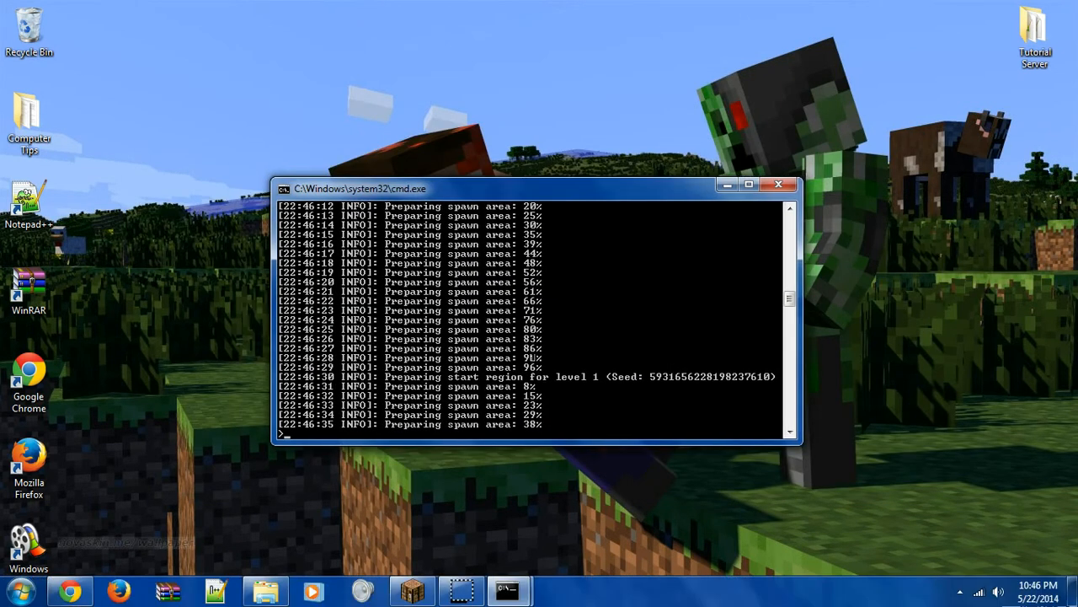
Step: Look over the generated files in the Tutorial Server folder and monitor the server console until startup finishes
{"action": "left_click", "coordinate": [267, 592]}
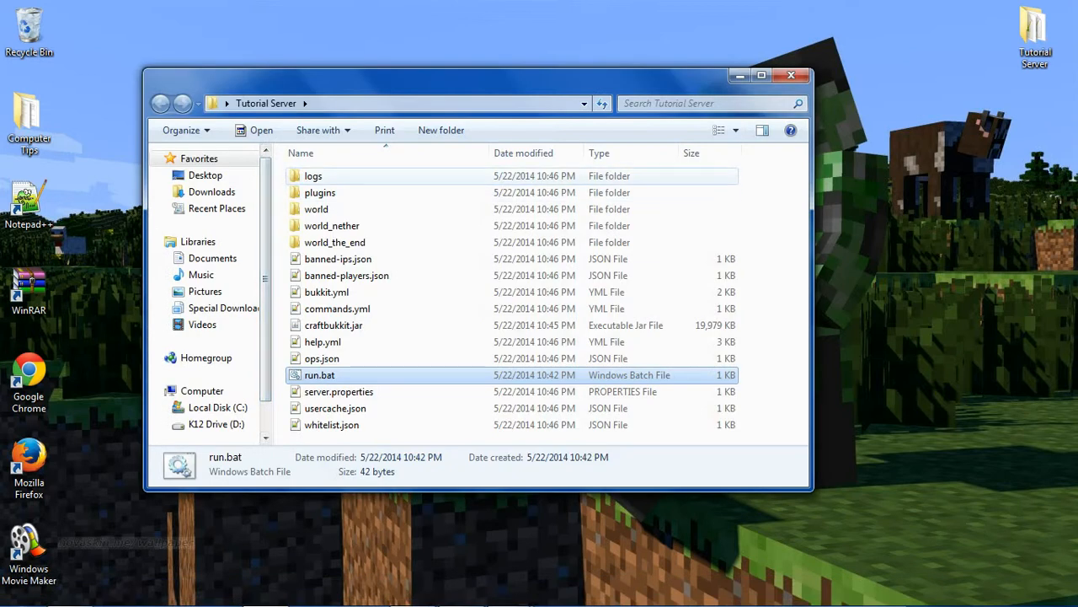
{"action": "left_click", "coordinate": [507, 592]}
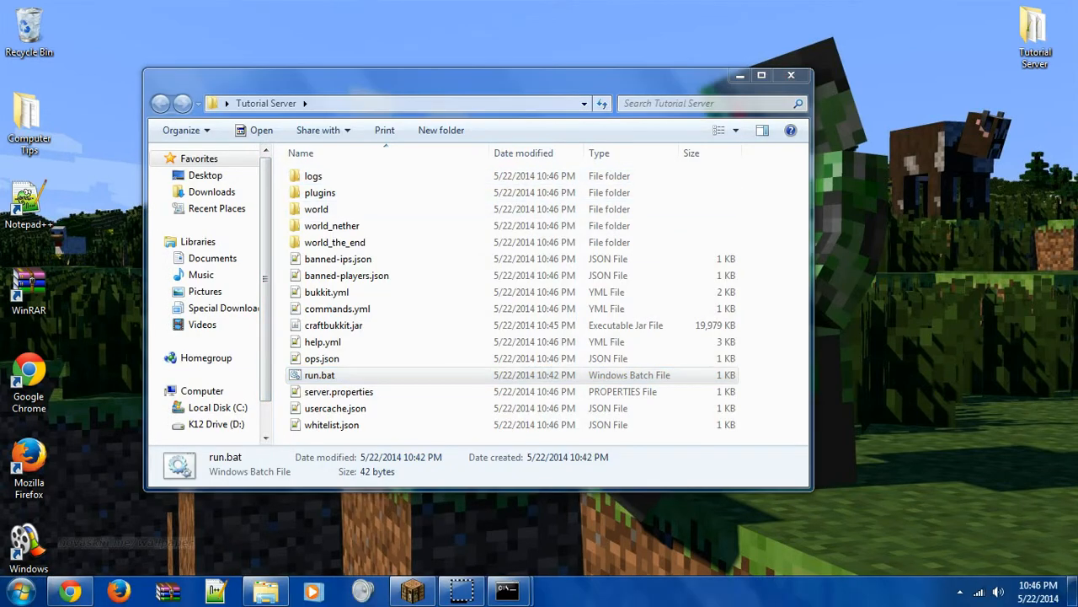
{"action": "left_click", "coordinate": [594, 522]}
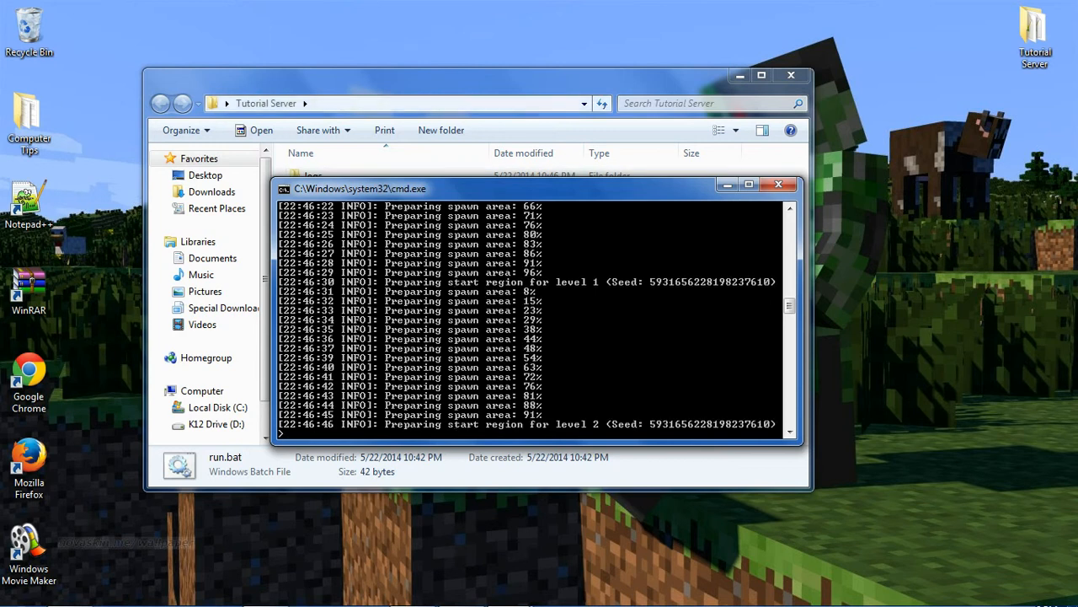
{"action": "left_click", "coordinate": [346, 80]}
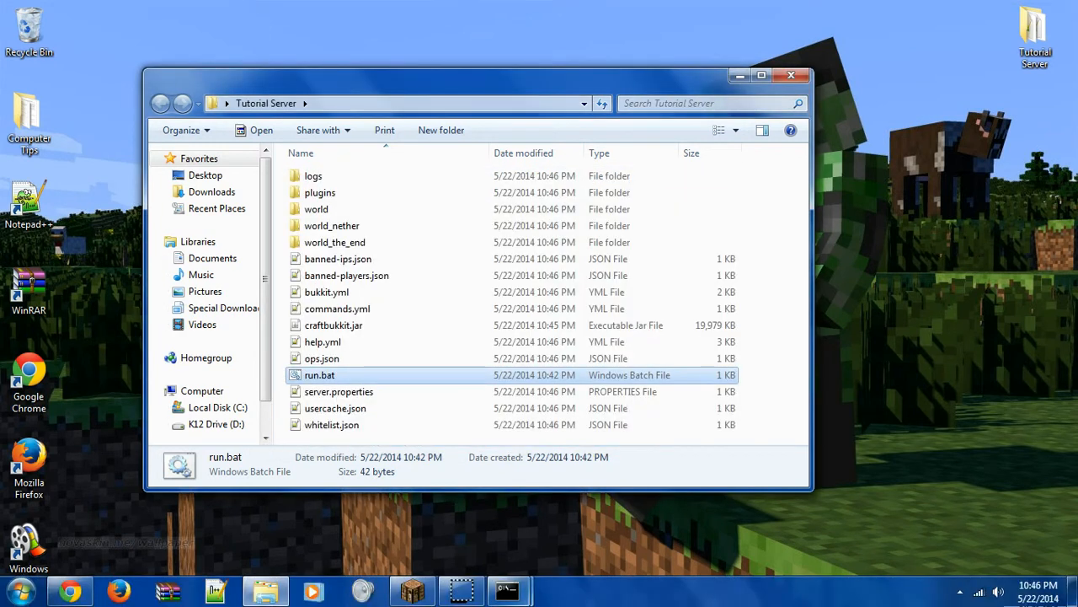
{"action": "mouse_move", "coordinate": [513, 589]}
{"action": "left_click", "coordinate": [597, 509]}
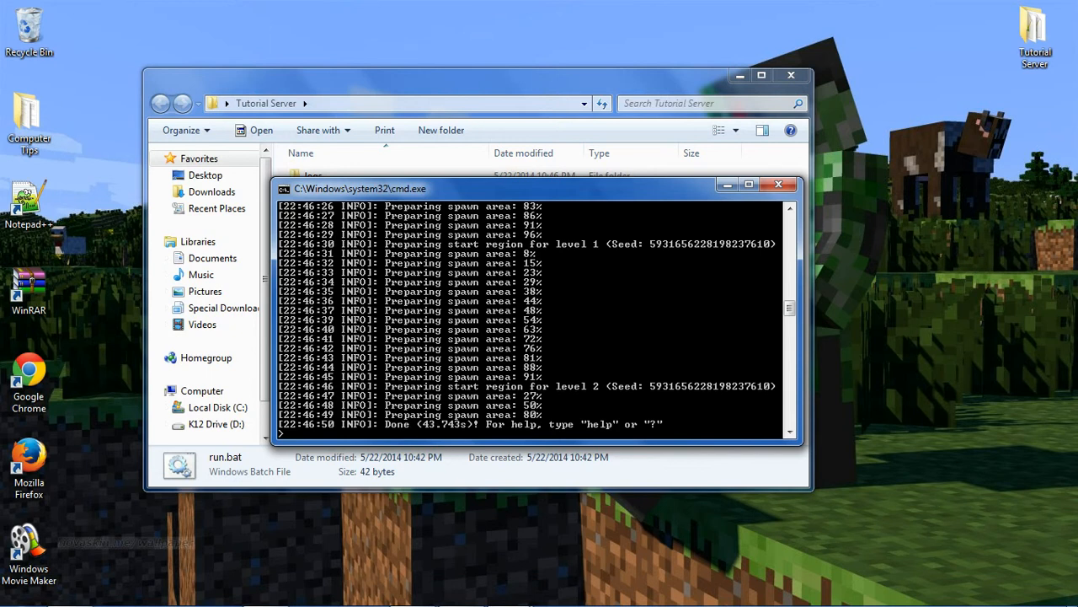
Step: Shut down the server with the stop command and close its console once the worlds are saved
{"action": "left_click_drag", "start_coordinate": [539, 187], "coordinate": [545, 102]}
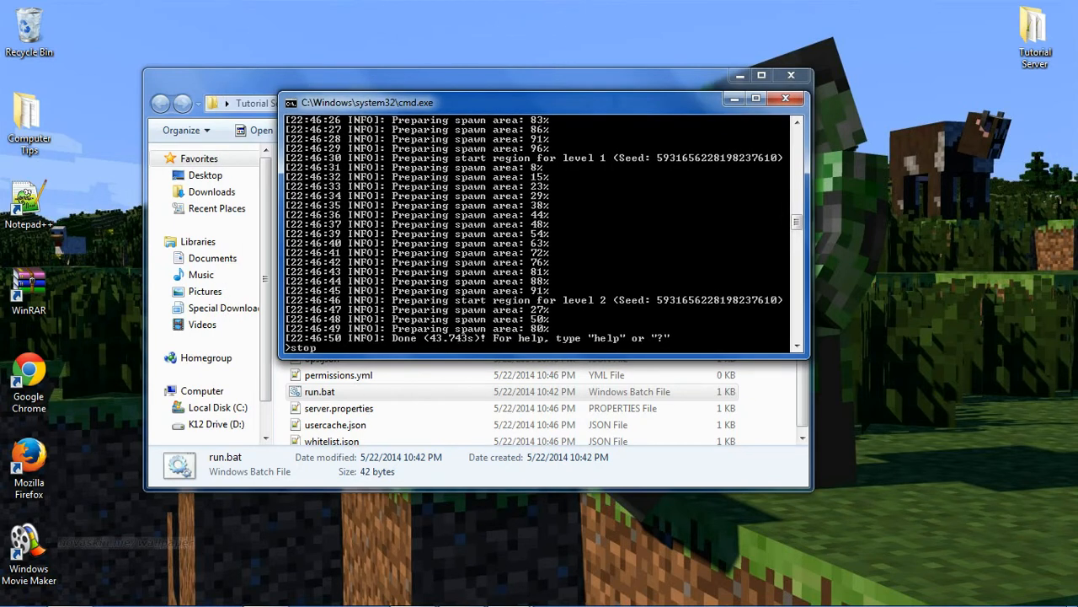
{"action": "key", "text": "Return"}
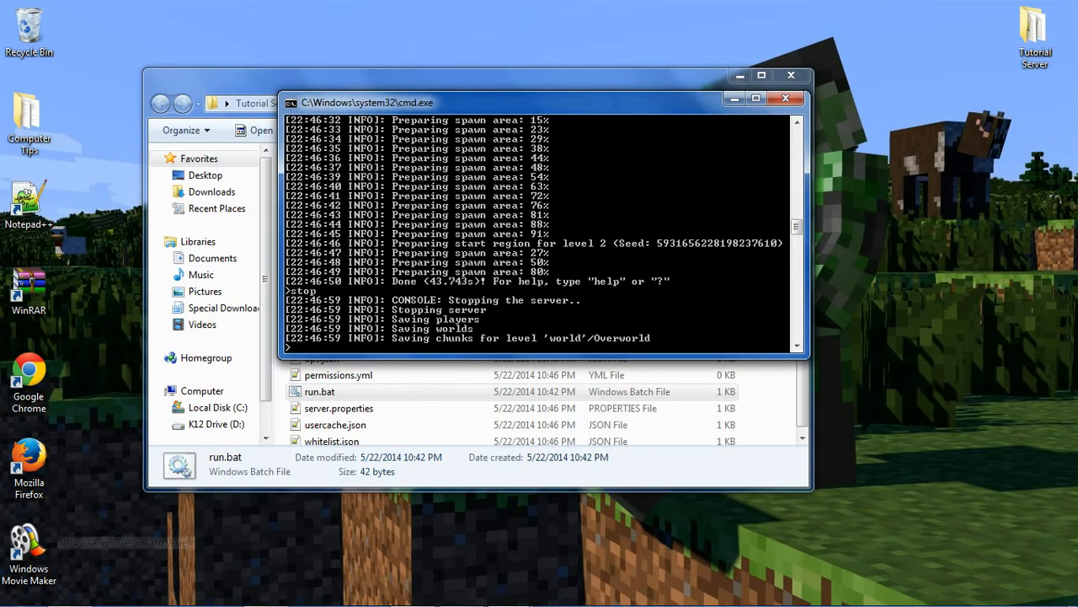
{"action": "left_click_drag", "start_coordinate": [545, 101], "coordinate": [489, 112]}
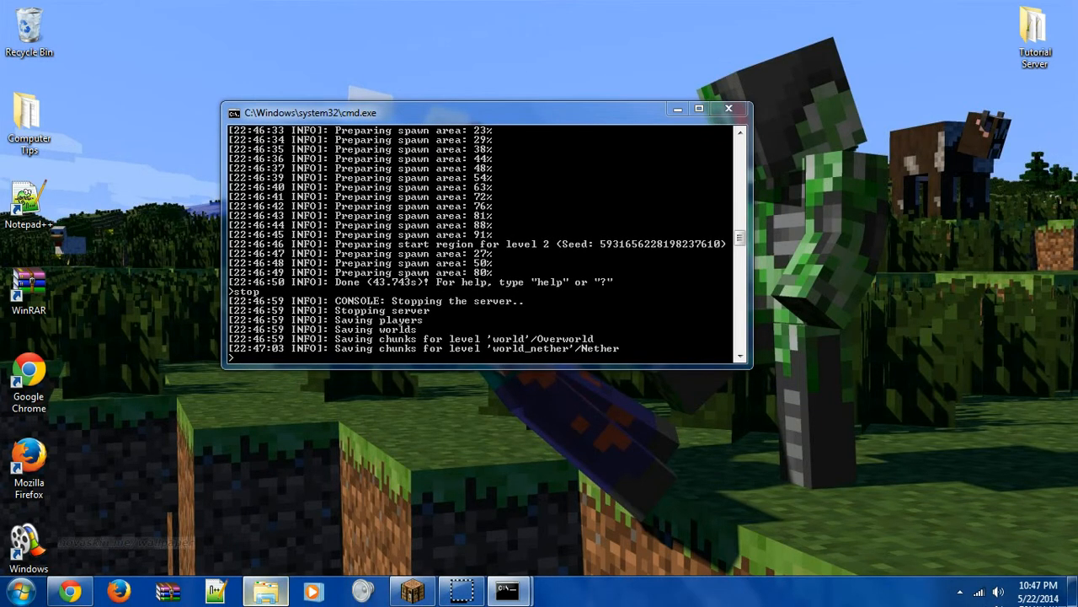
{"action": "left_click", "coordinate": [266, 598]}
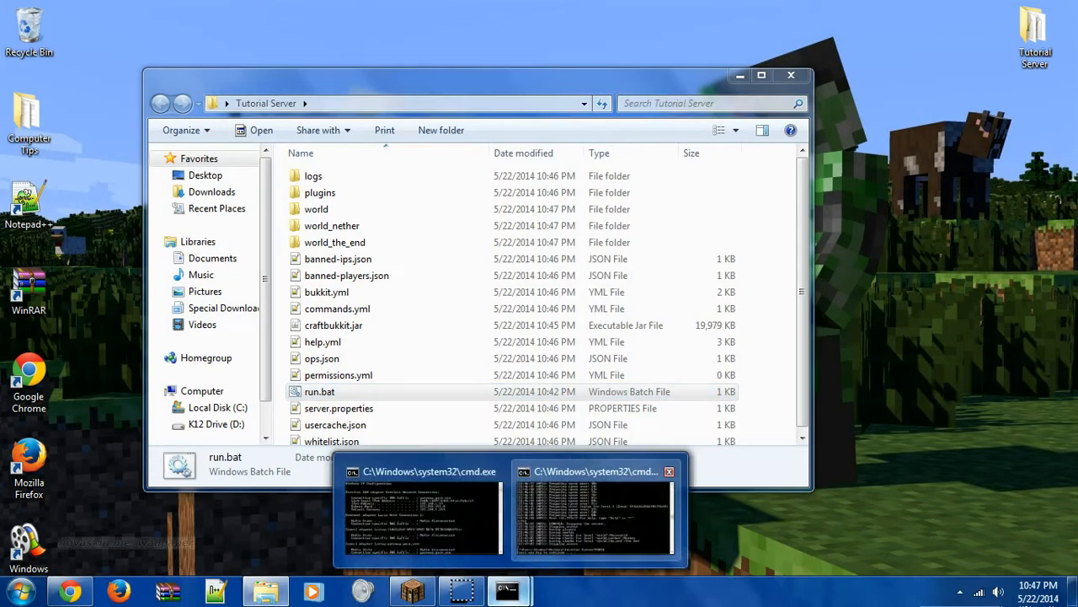
{"action": "left_click", "coordinate": [582, 518]}
{"action": "key", "text": "Return"}
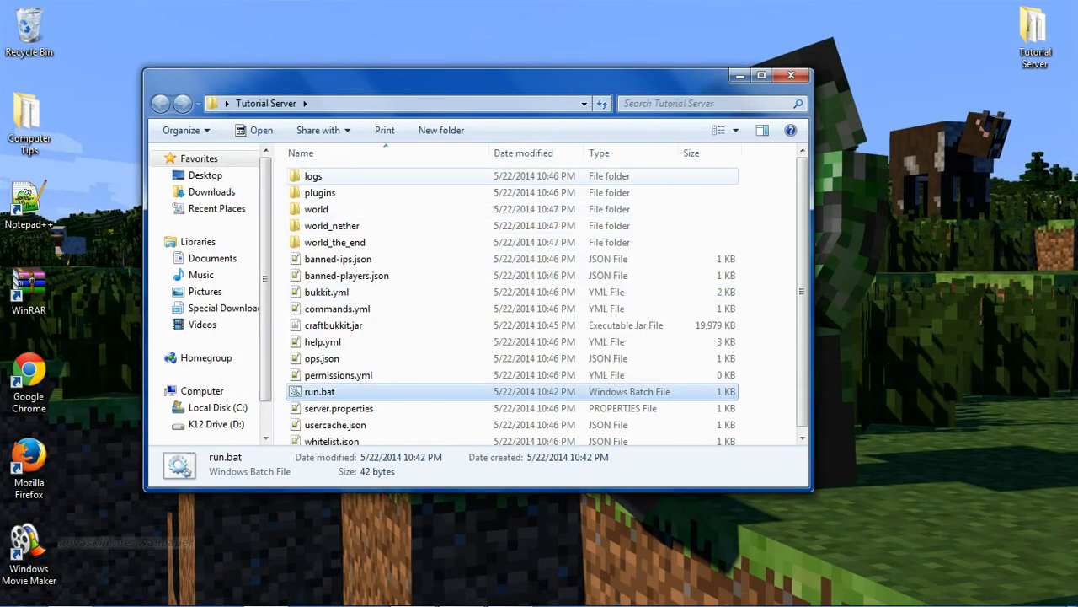
Step: Look inside the logs folder and go through the generated plugins folder, ban lists and configuration files in Tutorial Server
{"action": "double_click", "coordinate": [313, 175]}
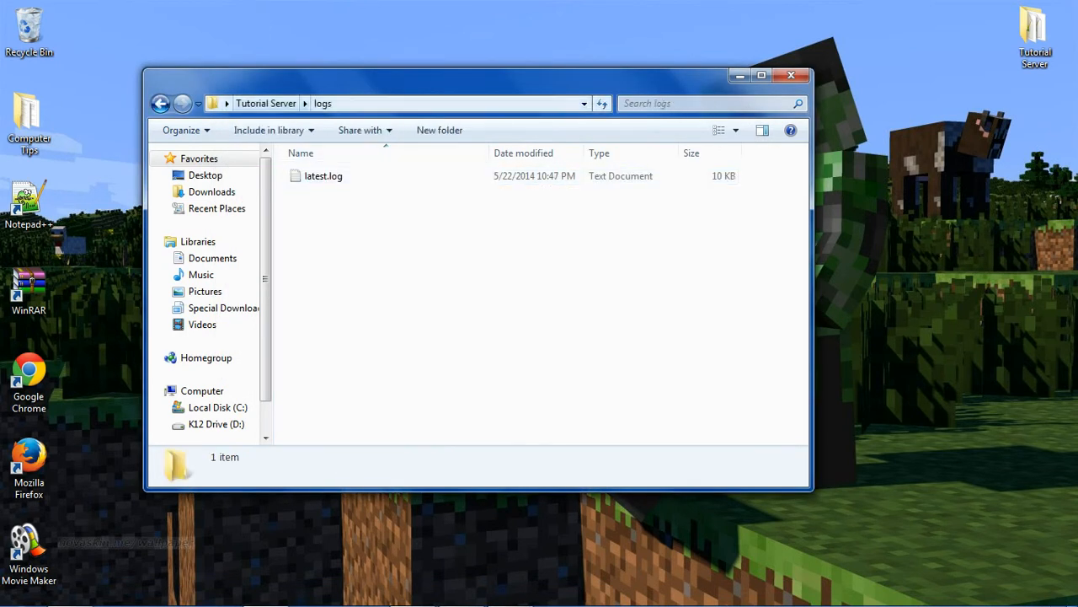
{"action": "left_click", "coordinate": [265, 103]}
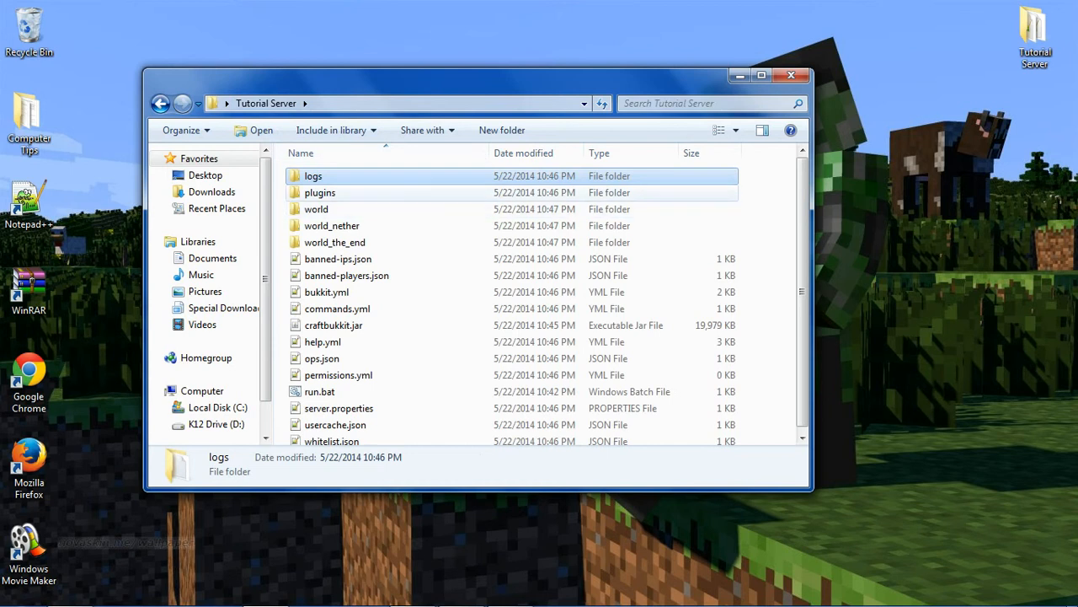
{"action": "left_click", "coordinate": [371, 193]}
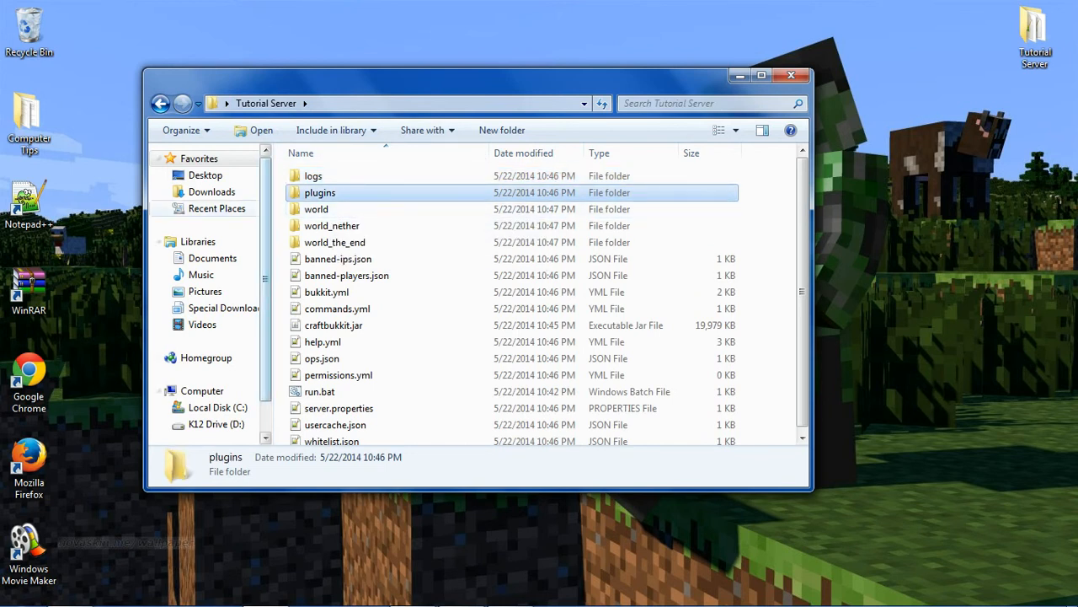
{"action": "left_click", "coordinate": [371, 259]}
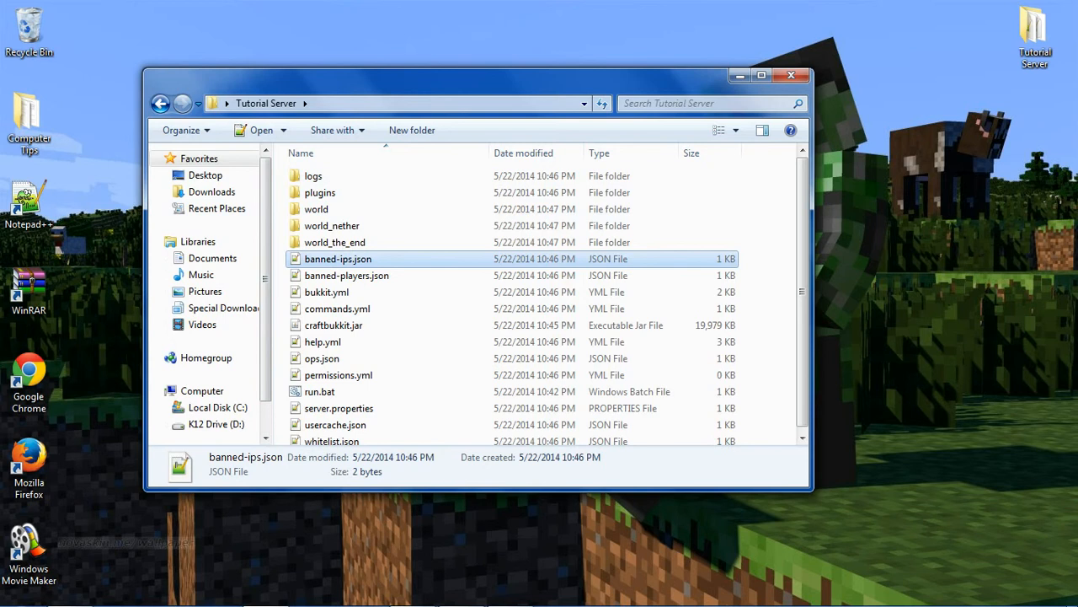
{"action": "left_click", "coordinate": [371, 275]}
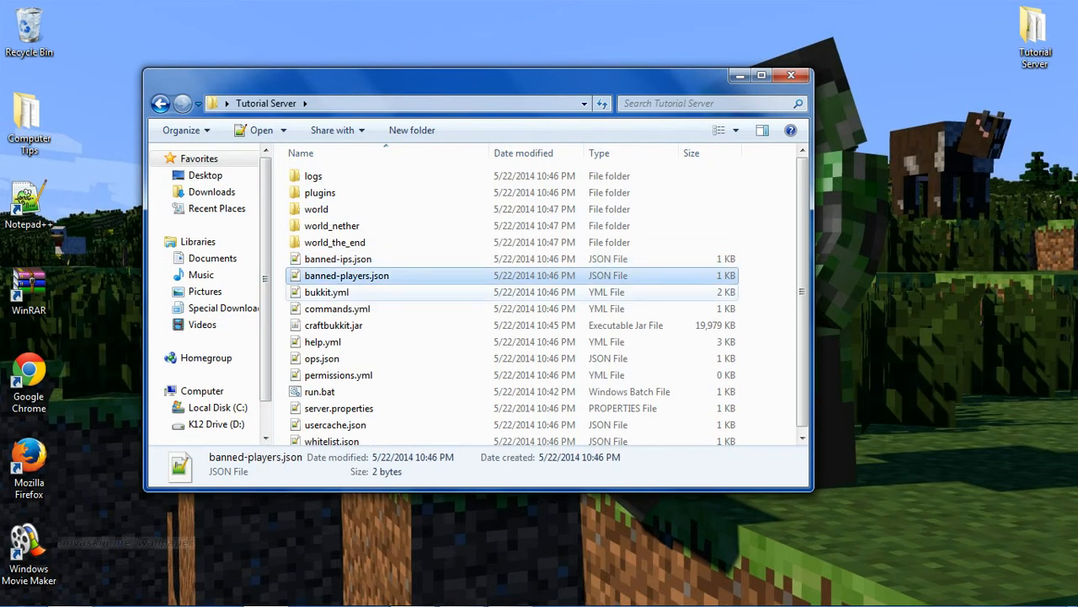
{"action": "left_click", "coordinate": [370, 292]}
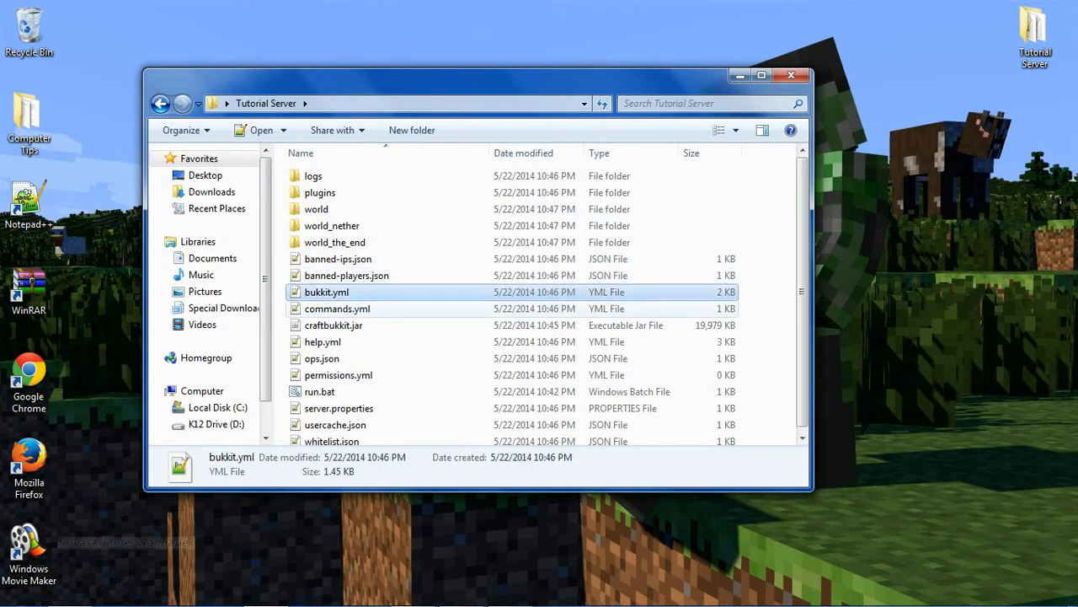
{"action": "left_click", "coordinate": [370, 308]}
{"action": "left_click", "coordinate": [371, 342]}
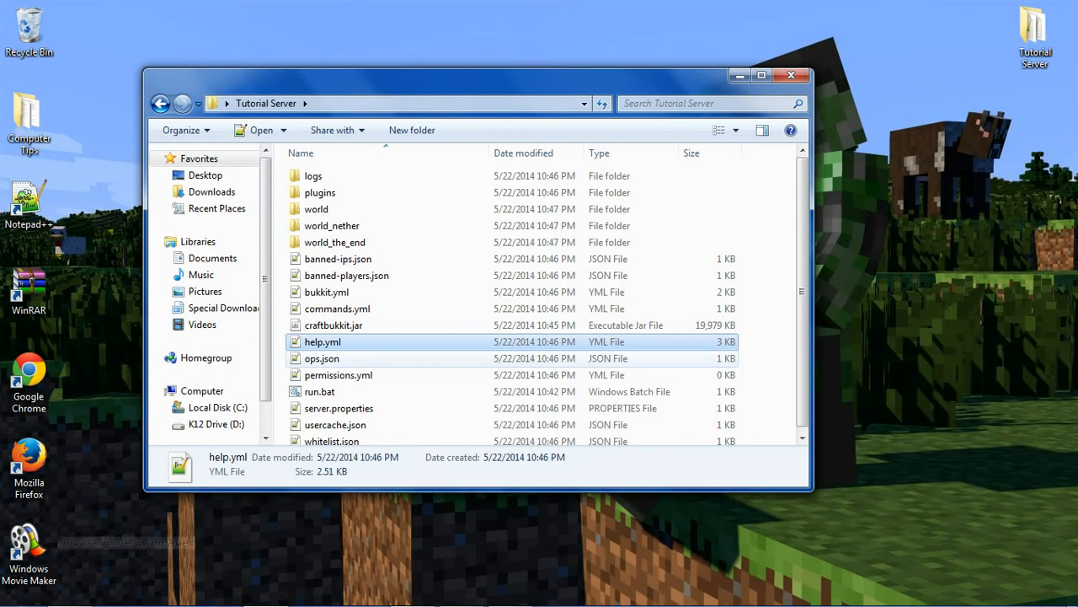
{"action": "left_click", "coordinate": [377, 358]}
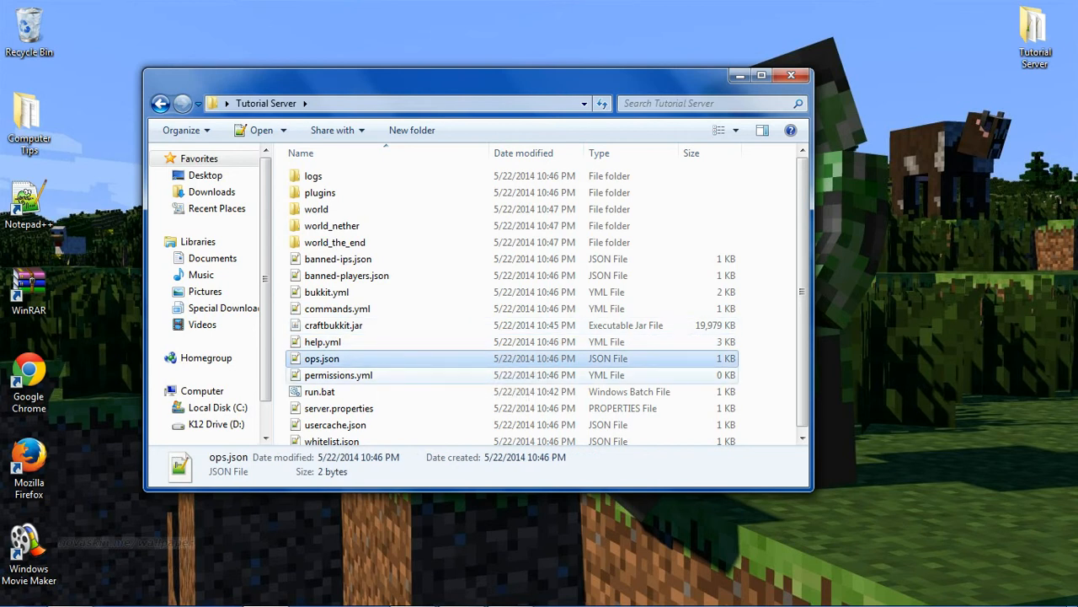
{"action": "left_click", "coordinate": [377, 375]}
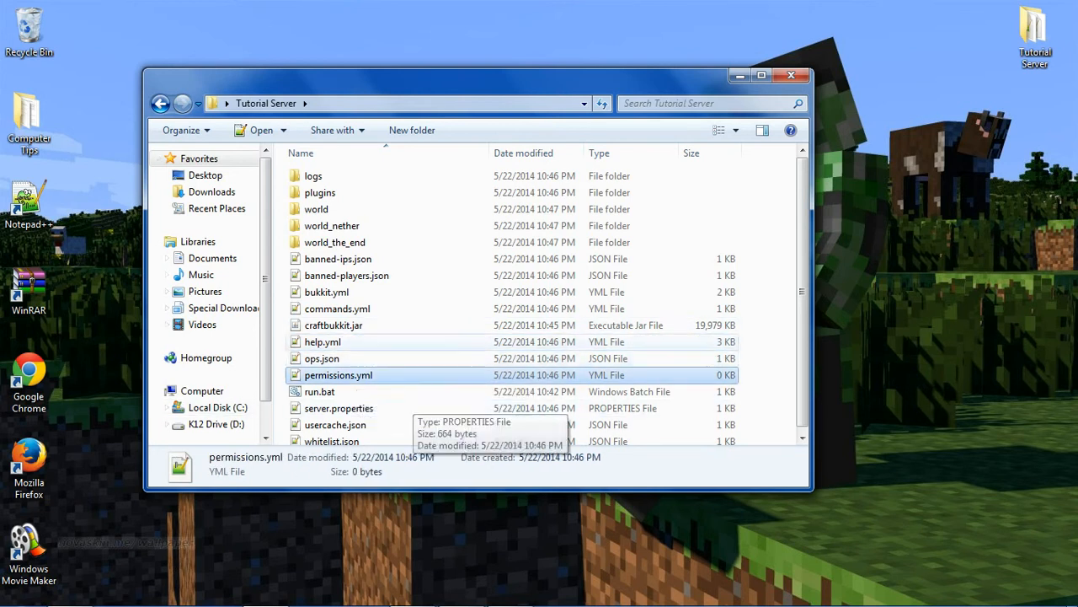
{"action": "scroll", "coordinate": [405, 408], "scroll_direction": "down", "scroll_amount": 1}
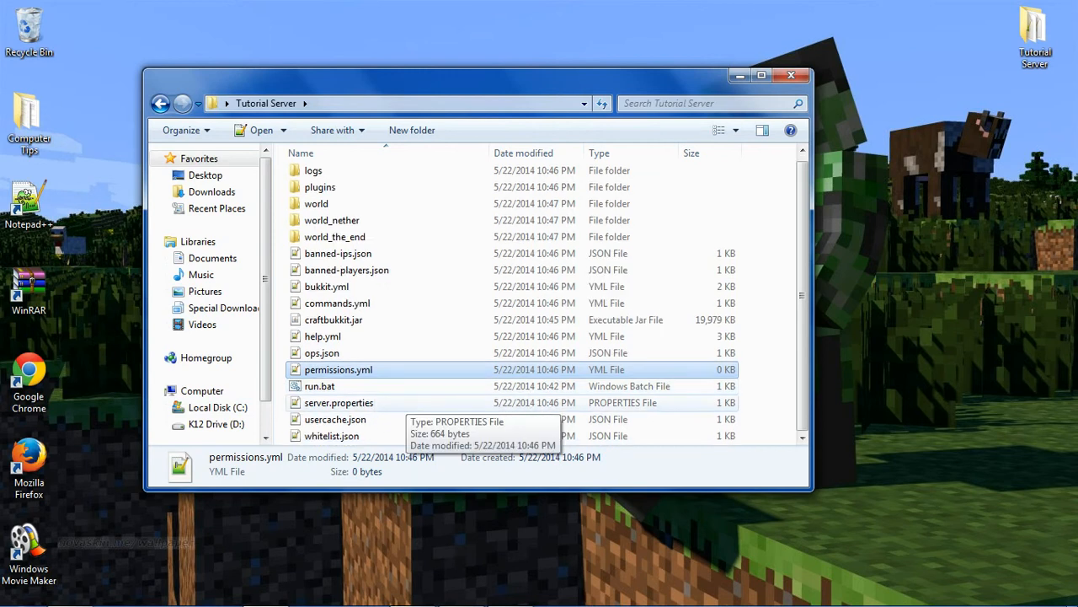
Step: Open server.properties for editing and set allow-nether to false
{"action": "double_click", "coordinate": [401, 402]}
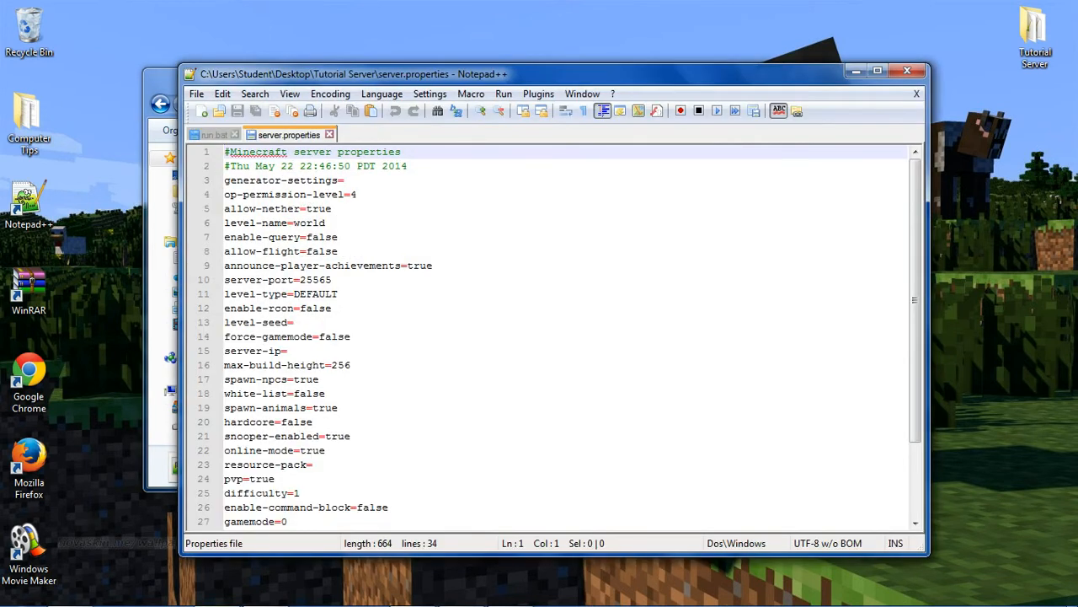
{"action": "left_click", "coordinate": [346, 180]}
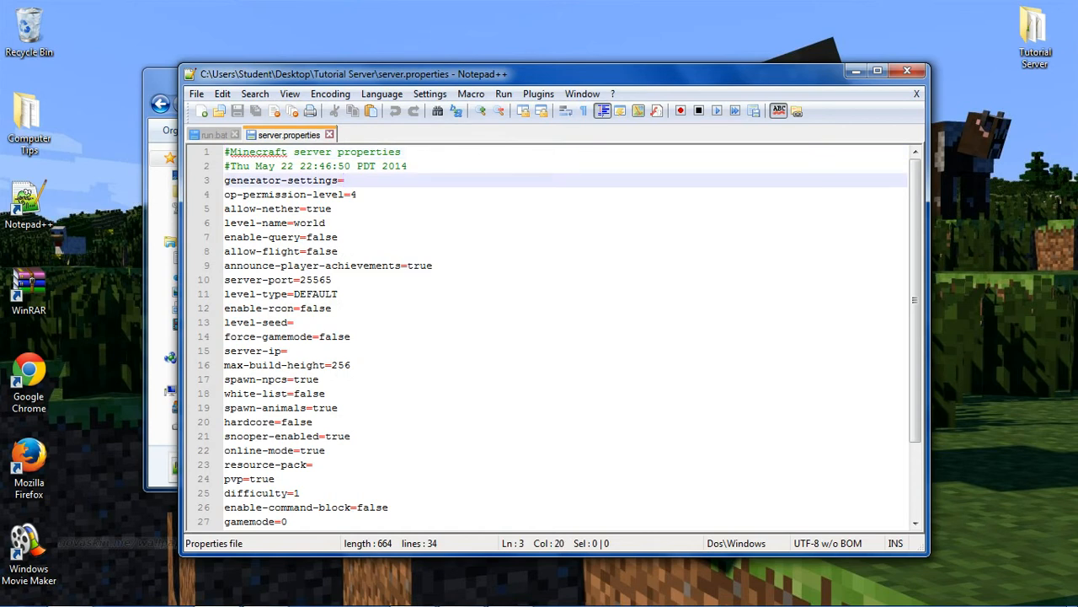
{"action": "left_click", "coordinate": [357, 194]}
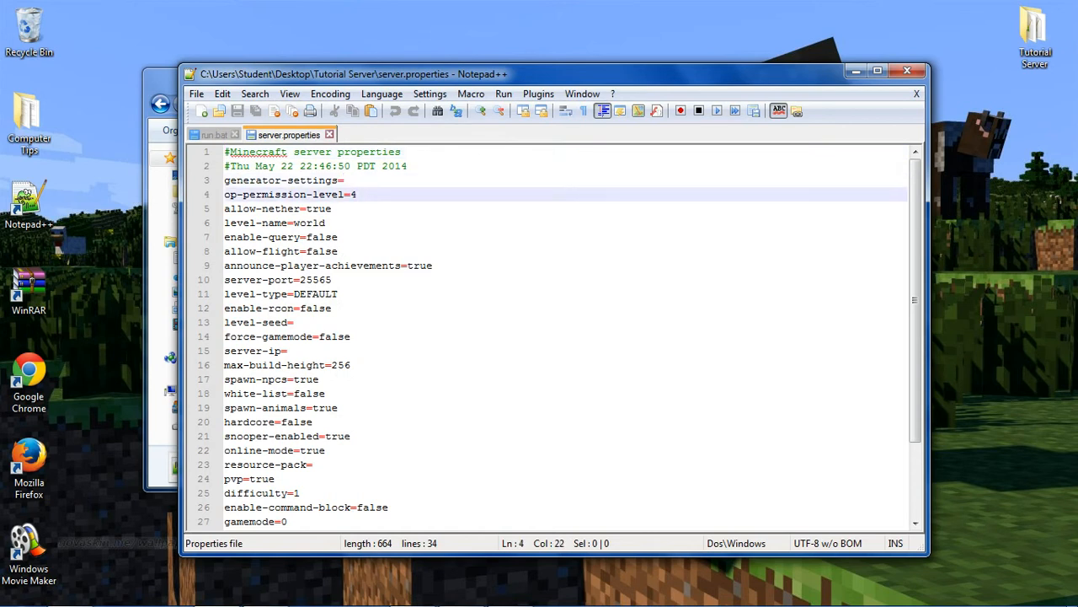
{"action": "left_click", "coordinate": [332, 209]}
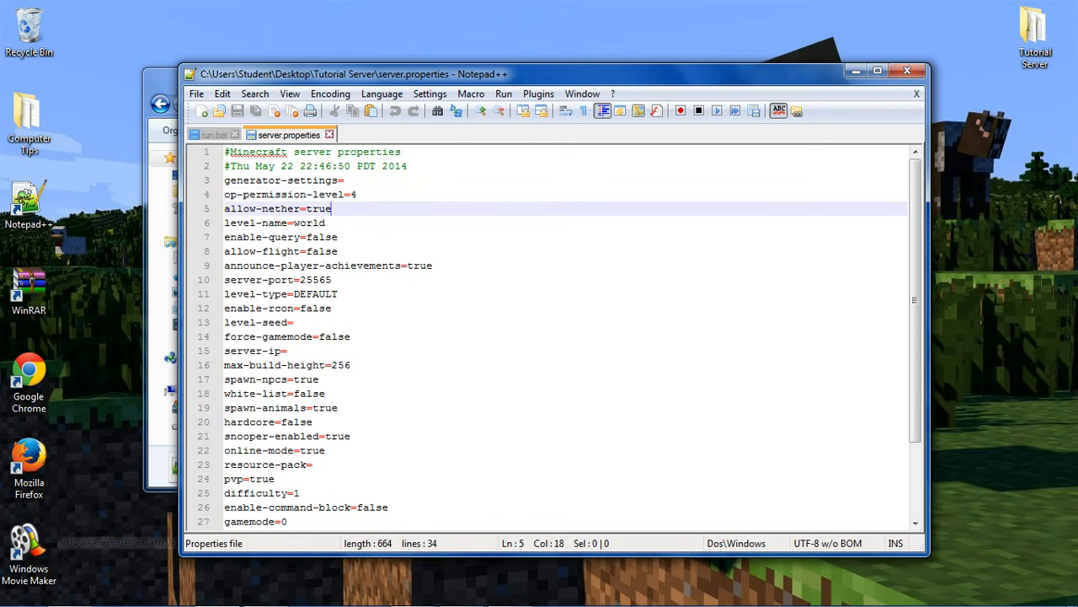
{"action": "key", "text": "BackSpace"}
{"action": "key", "text": "BackSpace"}
{"action": "key", "text": "BackSpace"}
{"action": "key", "text": "BackSpace"}
{"action": "type", "text": "fa"}
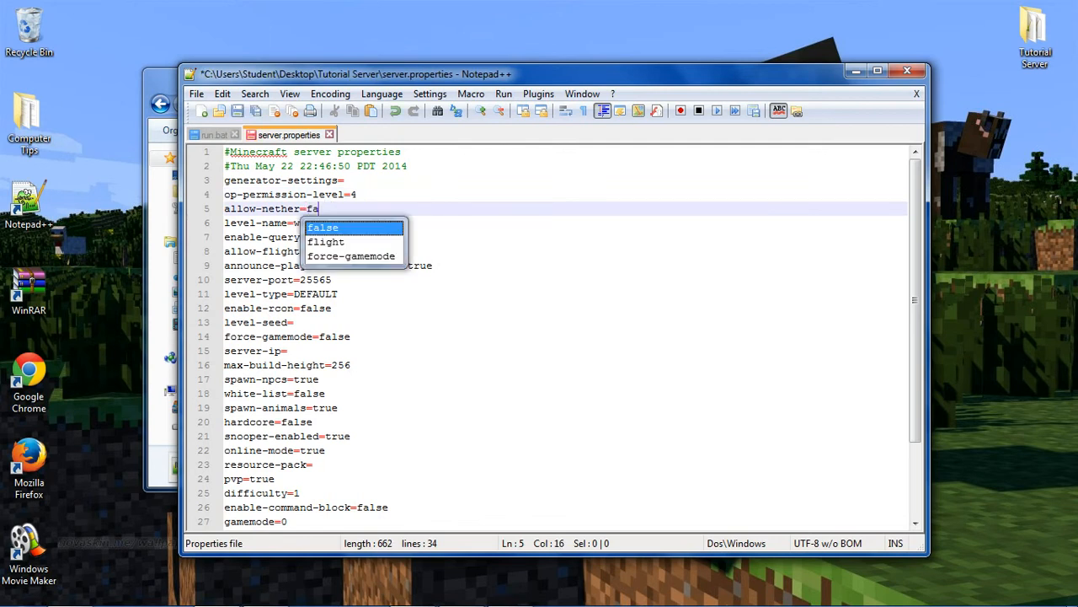
{"action": "type", "text": "lse"}
Step: Set announce-player-achievements to false in server.properties
{"action": "left_click", "coordinate": [433, 266]}
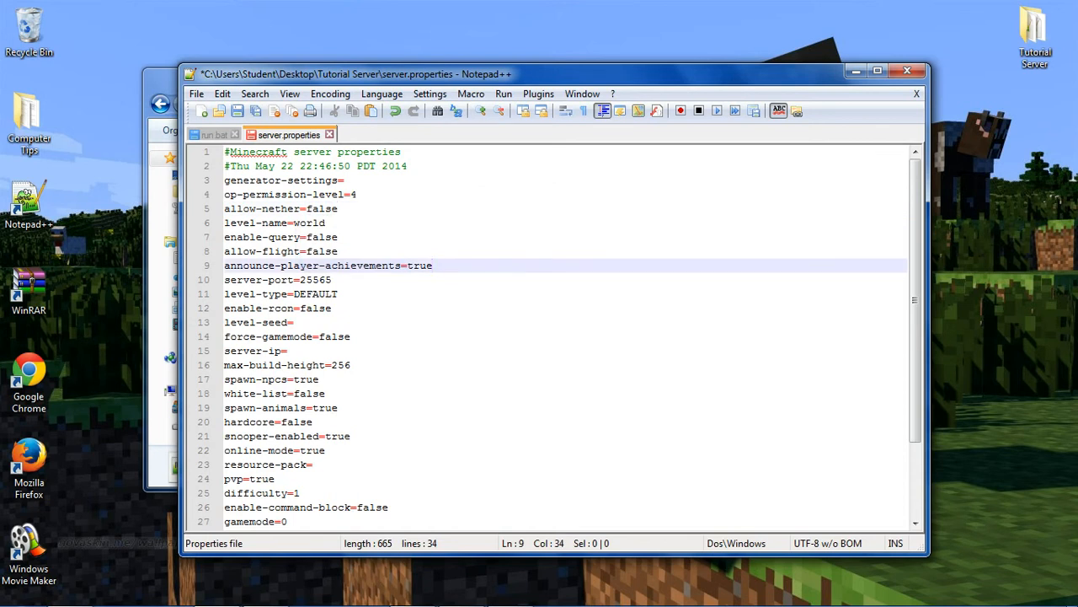
{"action": "double_click", "coordinate": [432, 265]}
{"action": "type", "text": "false"}
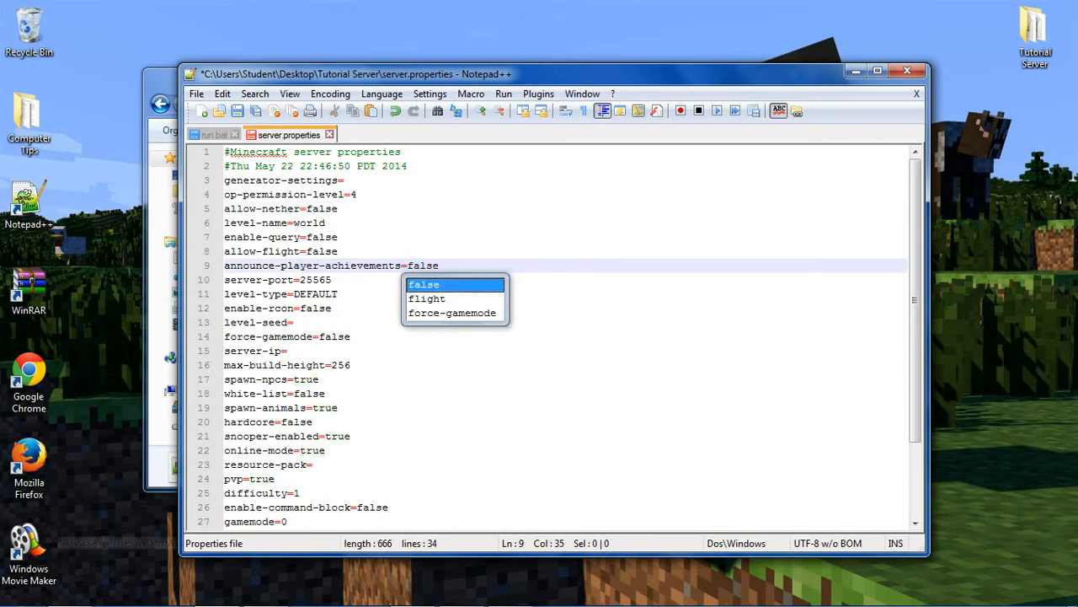
Step: Examine the level-name setting alongside the world folders in the Tutorial Server folder, placing both windows side by side
{"action": "left_click", "coordinate": [339, 251]}
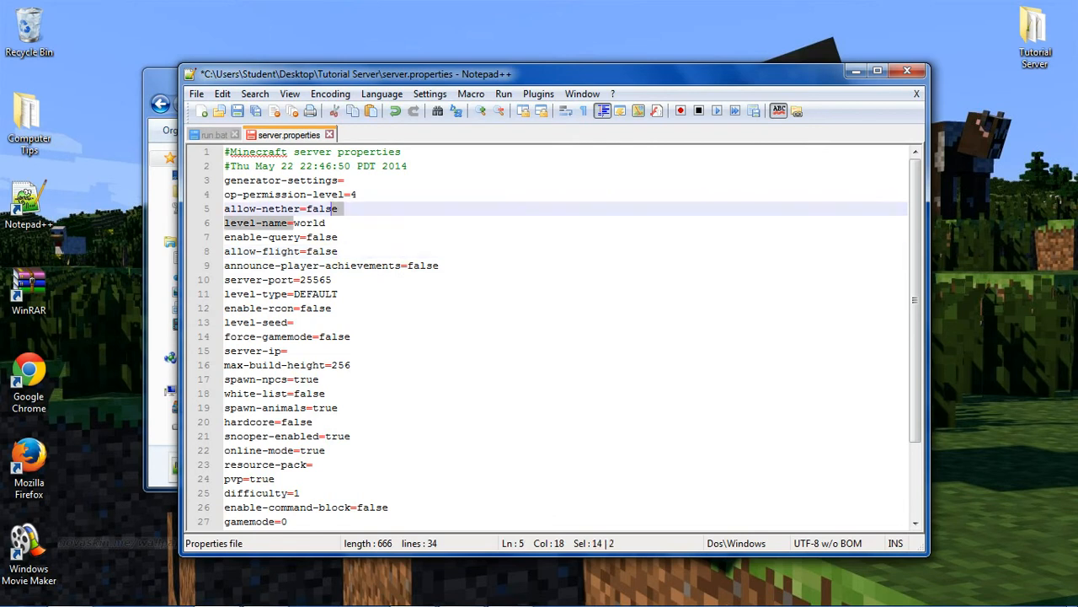
{"action": "double_click", "coordinate": [309, 222]}
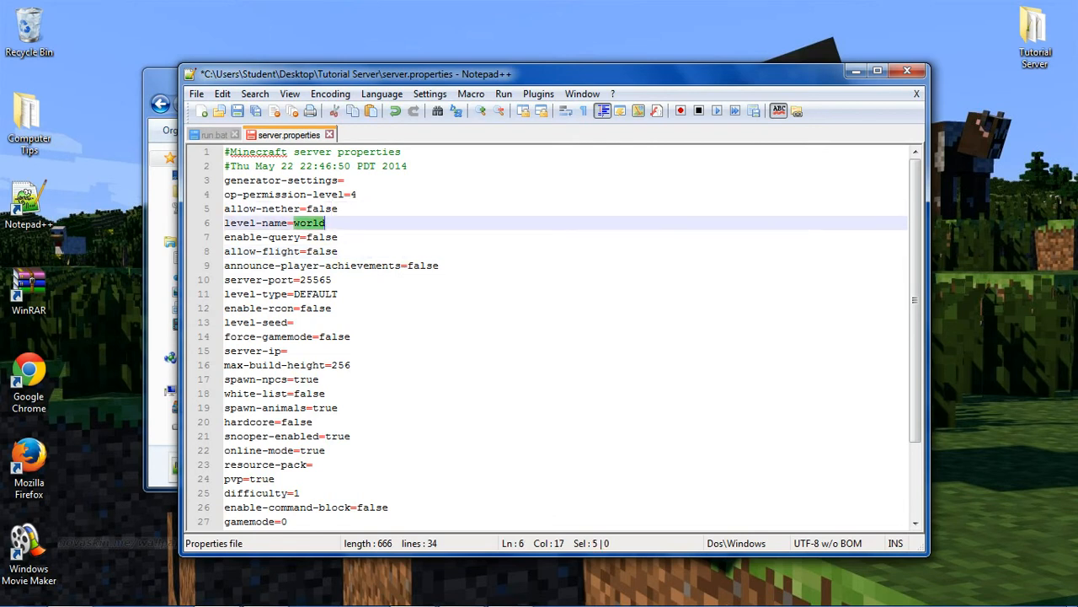
{"action": "left_click_drag", "start_coordinate": [371, 74], "coordinate": [569, 279]}
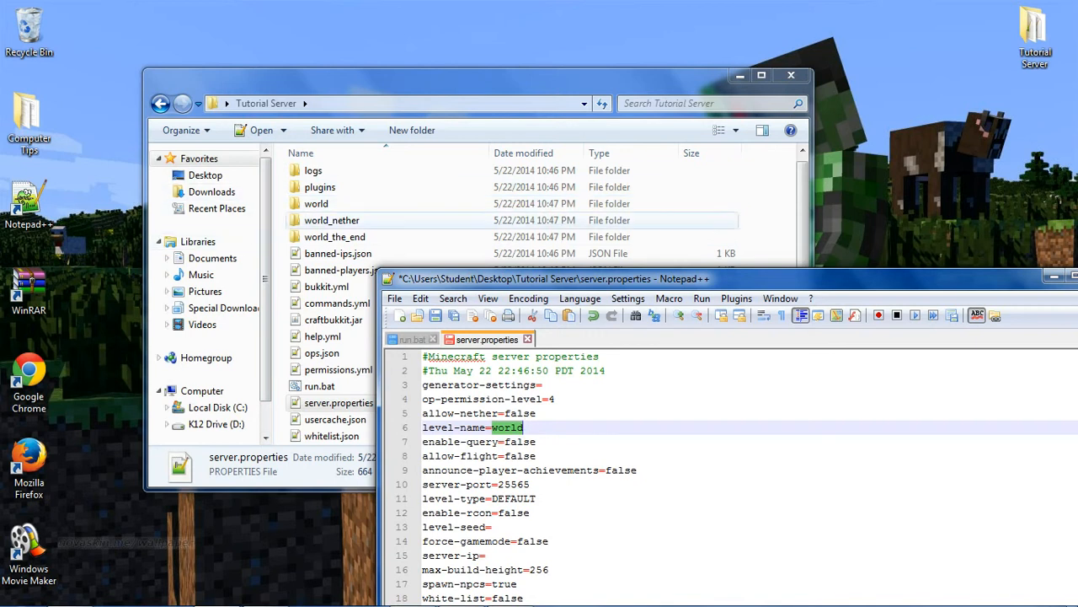
{"action": "left_click_drag", "start_coordinate": [573, 279], "coordinate": [566, 272]}
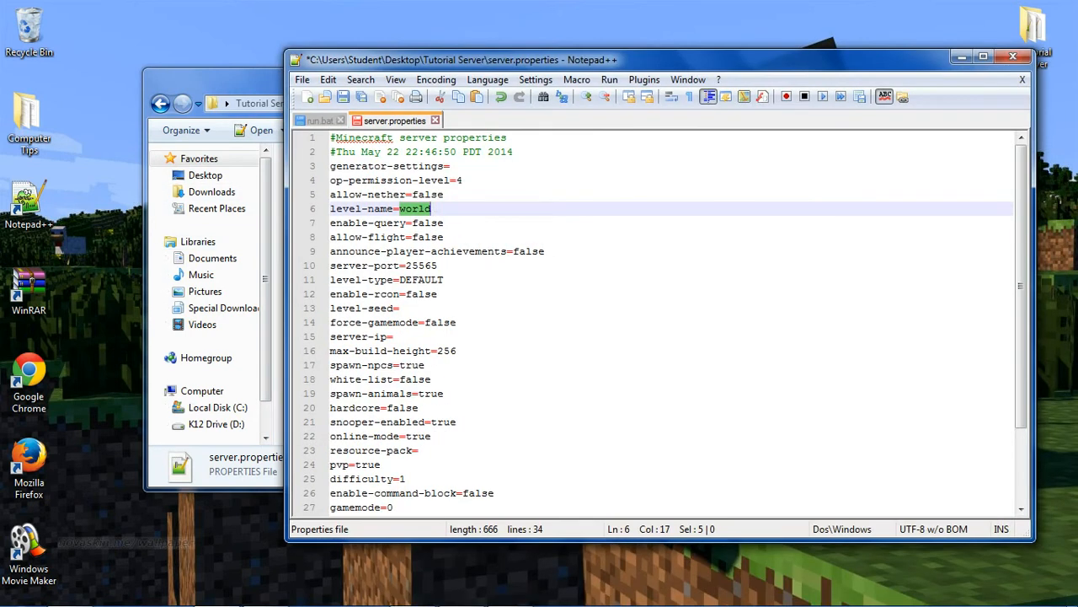
{"action": "left_click", "coordinate": [432, 208]}
{"action": "left_click_drag", "start_coordinate": [432, 208], "coordinate": [381, 208]}
{"action": "left_click_drag", "start_coordinate": [381, 208], "coordinate": [432, 208]}
{"action": "left_click_drag", "start_coordinate": [232, 82], "coordinate": [118, 94]}
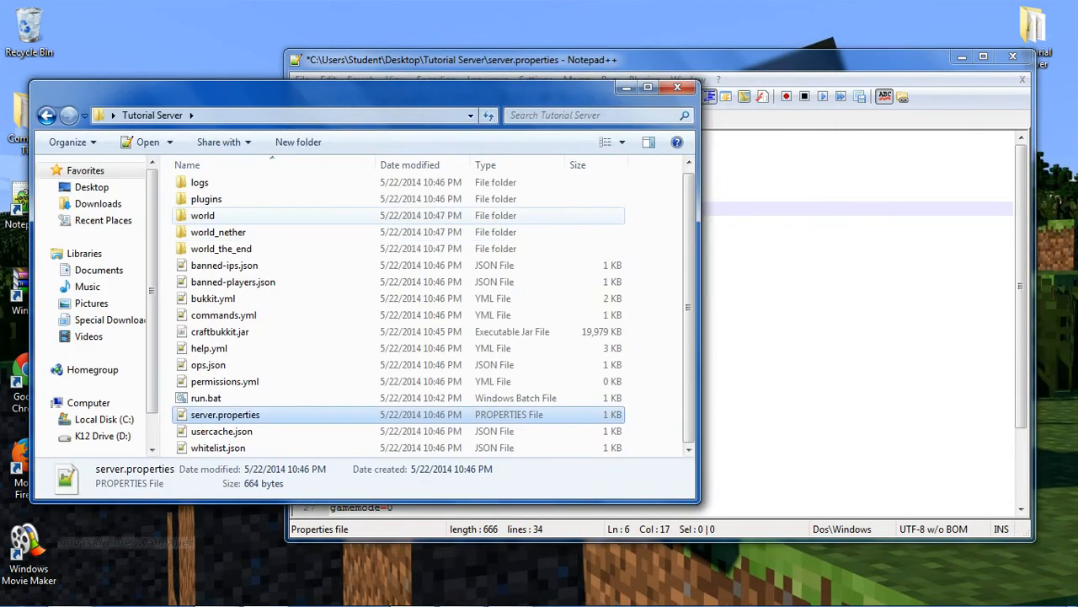
{"action": "left_click", "coordinate": [396, 61]}
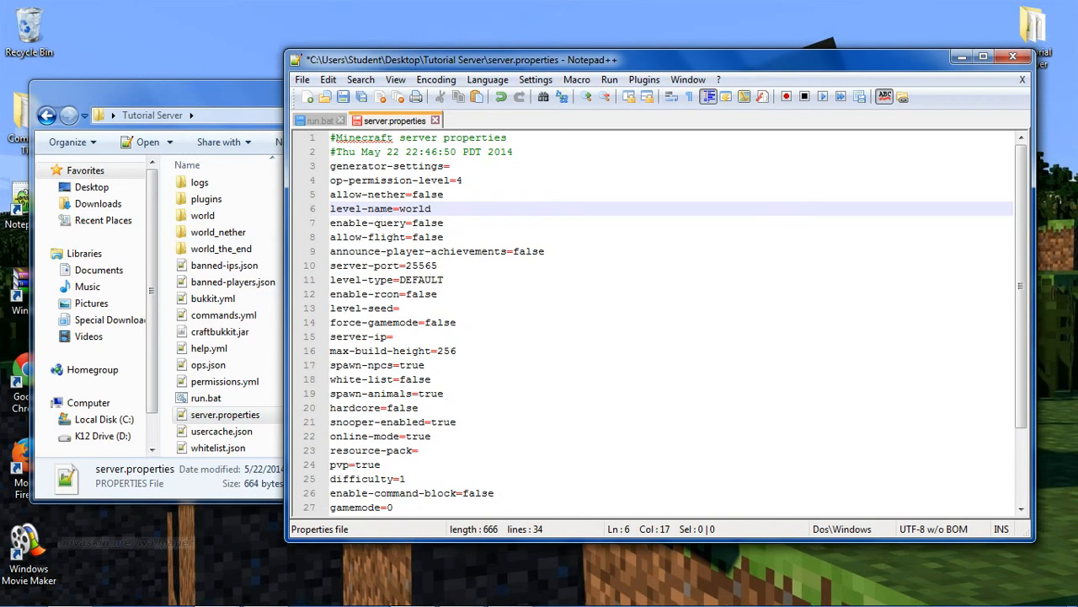
Step: Review the server.properties settings from server-ip through white-list, spawn-animals, resource-pack, pvp and difficulty to enable-command-block
{"action": "left_click", "coordinate": [394, 337]}
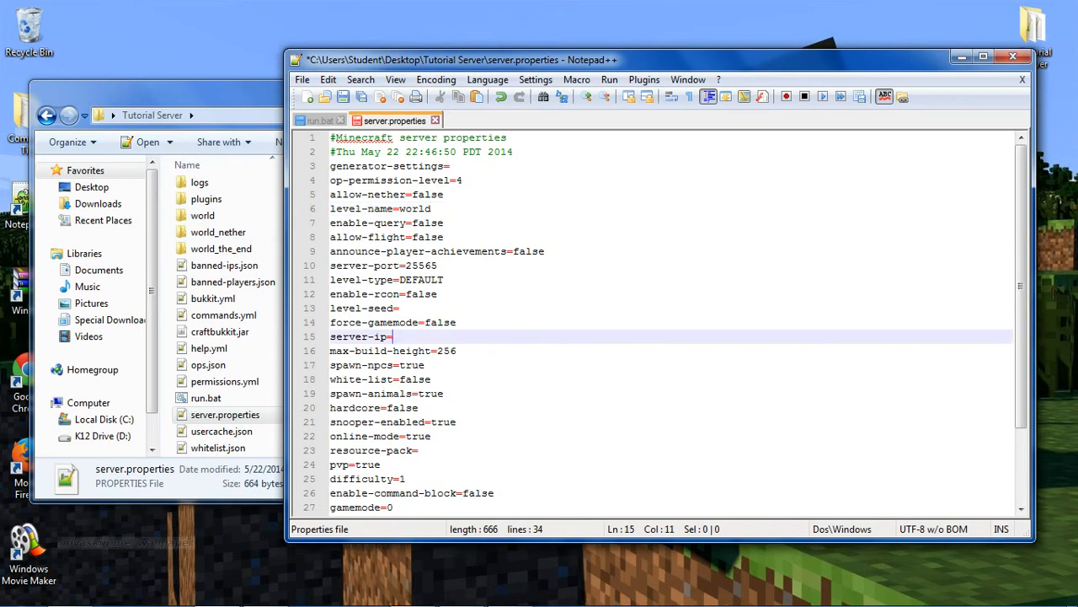
{"action": "scroll", "coordinate": [657, 320], "scroll_direction": "down", "scroll_amount": 2}
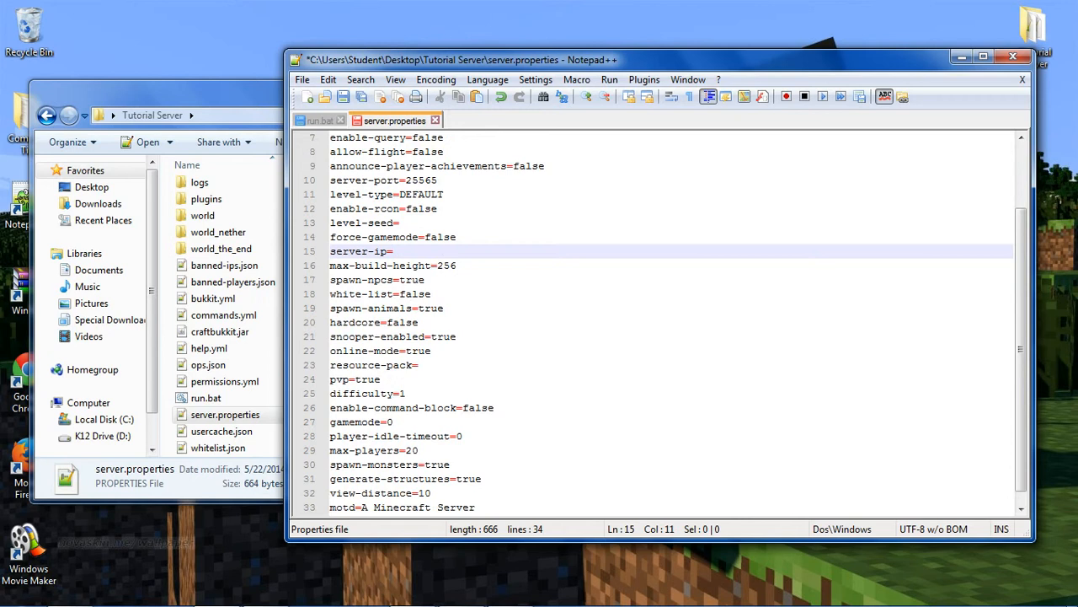
{"action": "left_click_drag", "start_coordinate": [433, 294], "coordinate": [401, 294]}
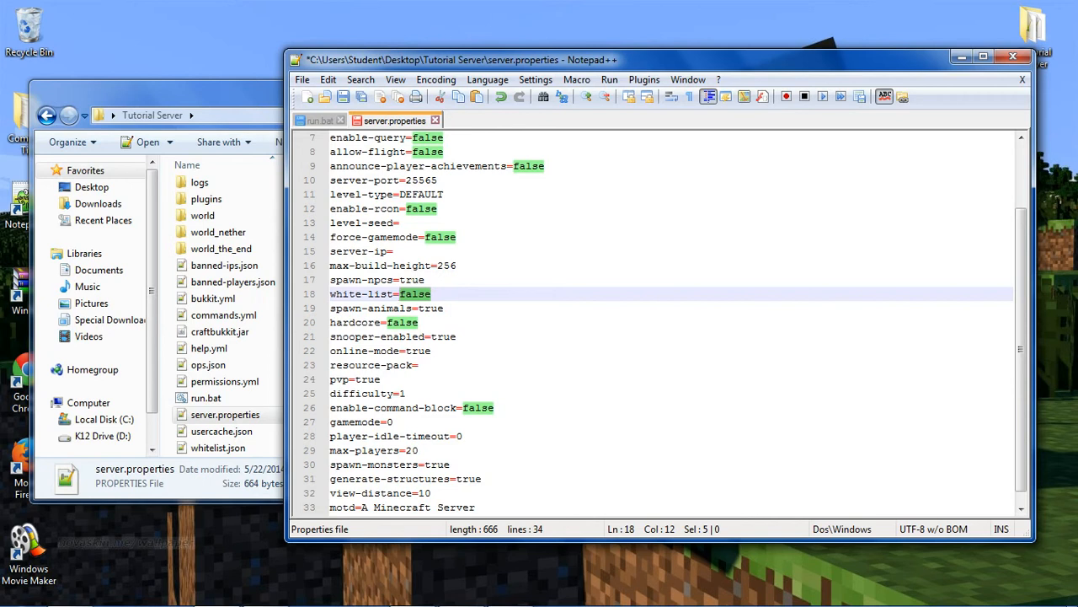
{"action": "left_click", "coordinate": [444, 308]}
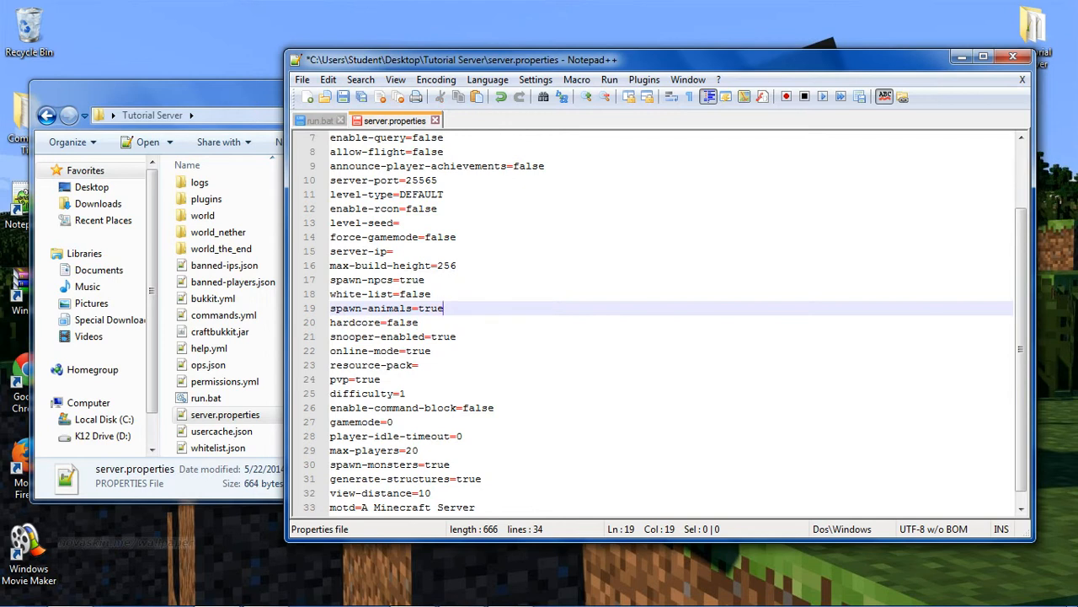
{"action": "left_click", "coordinate": [419, 365]}
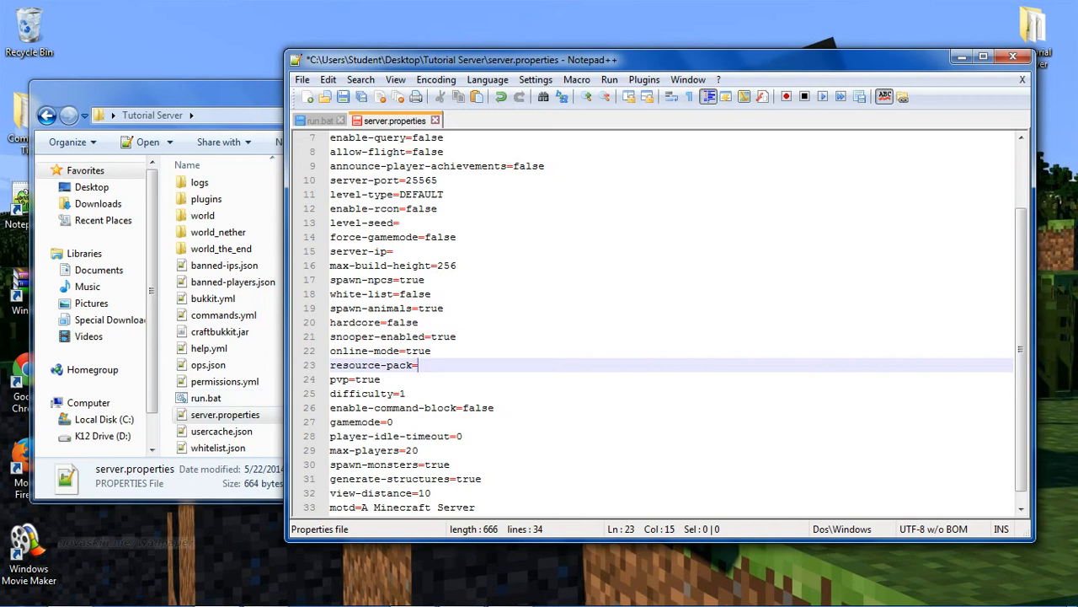
{"action": "left_click", "coordinate": [380, 379]}
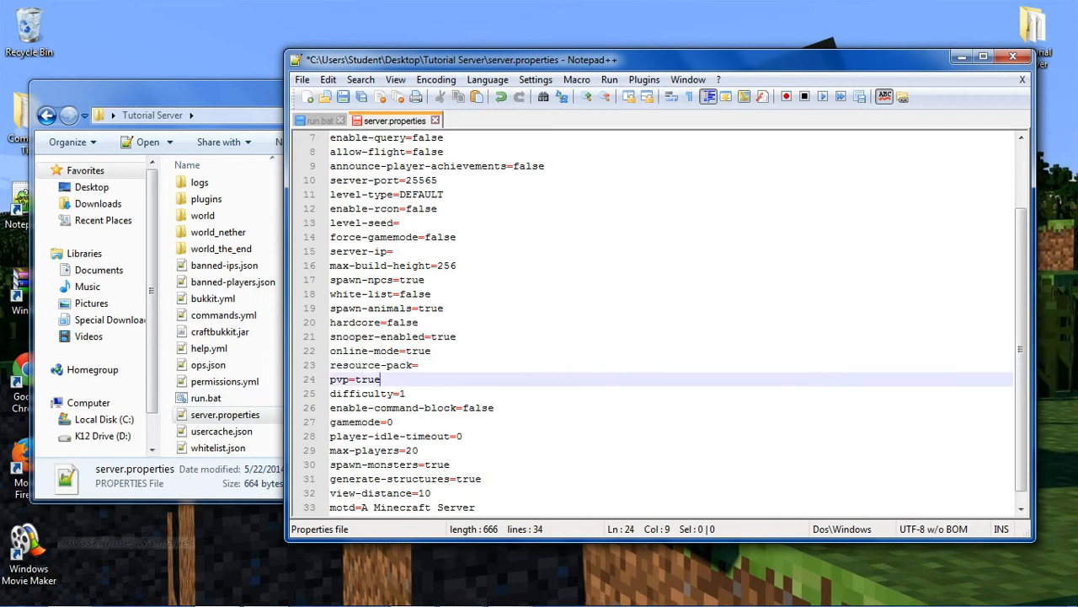
{"action": "left_click_drag", "start_coordinate": [381, 379], "coordinate": [355, 379]}
{"action": "left_click", "coordinate": [381, 379]}
{"action": "left_click", "coordinate": [495, 407]}
{"action": "left_click", "coordinate": [406, 393]}
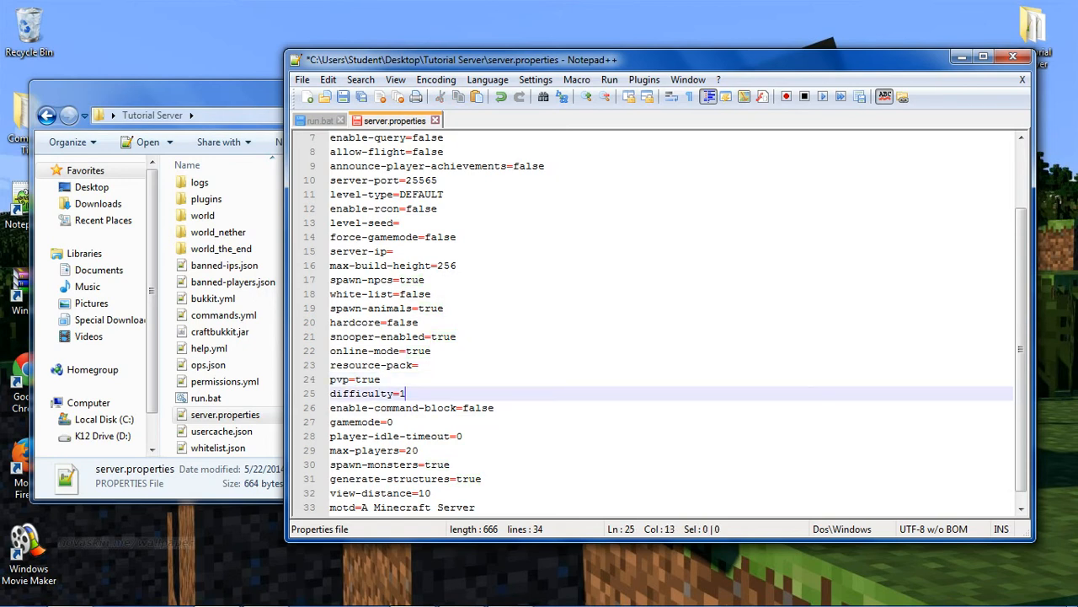
{"action": "scroll", "coordinate": [495, 394], "scroll_direction": "down", "scroll_amount": 1}
{"action": "left_click_drag", "start_coordinate": [494, 394], "coordinate": [462, 393]}
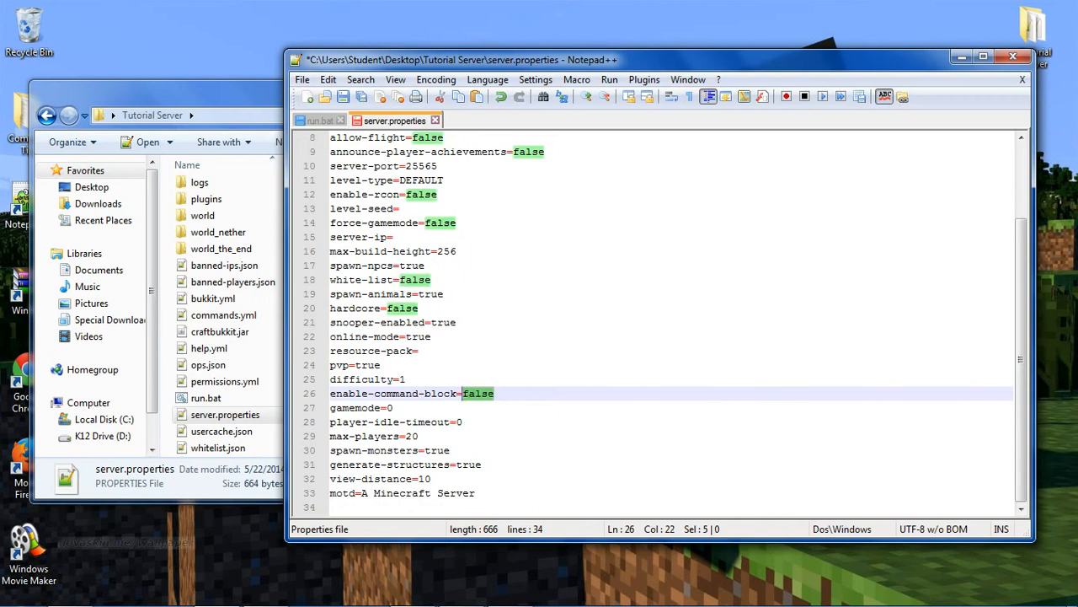
{"action": "left_click", "coordinate": [494, 393]}
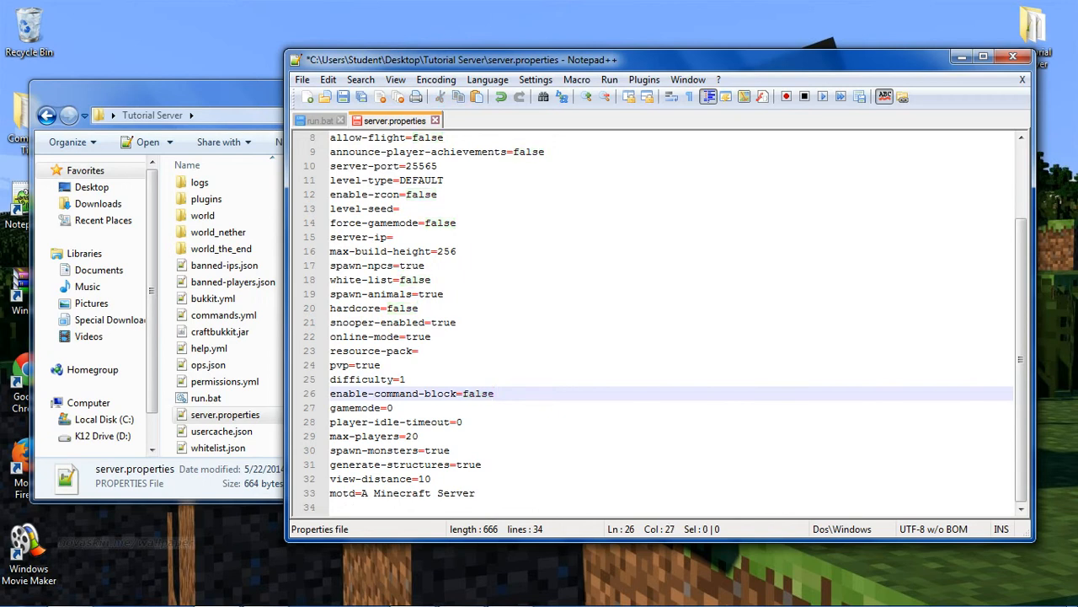
Step: Close the run.bat document and return to the gamemode line in server.properties
{"action": "key", "text": "ctrl+s"}
{"action": "left_click", "coordinate": [320, 120]}
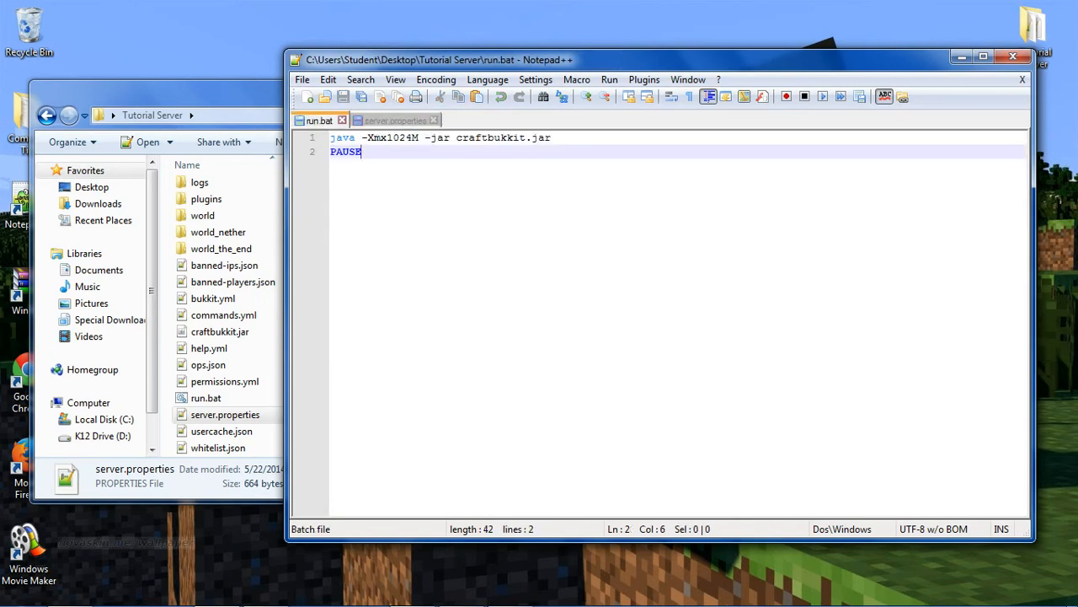
{"action": "left_click", "coordinate": [342, 120]}
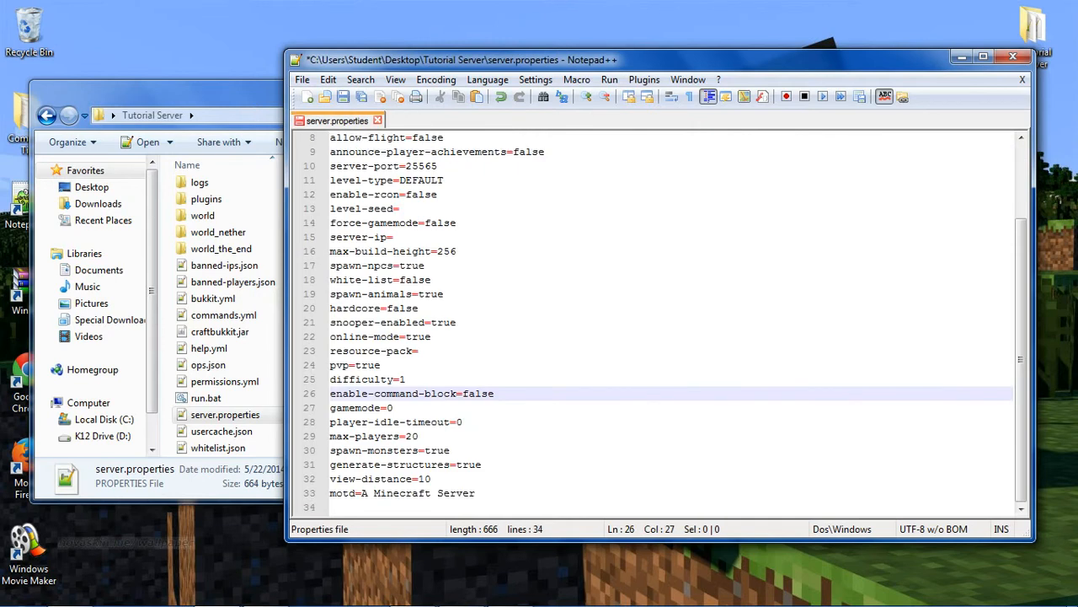
{"action": "left_click", "coordinate": [394, 408]}
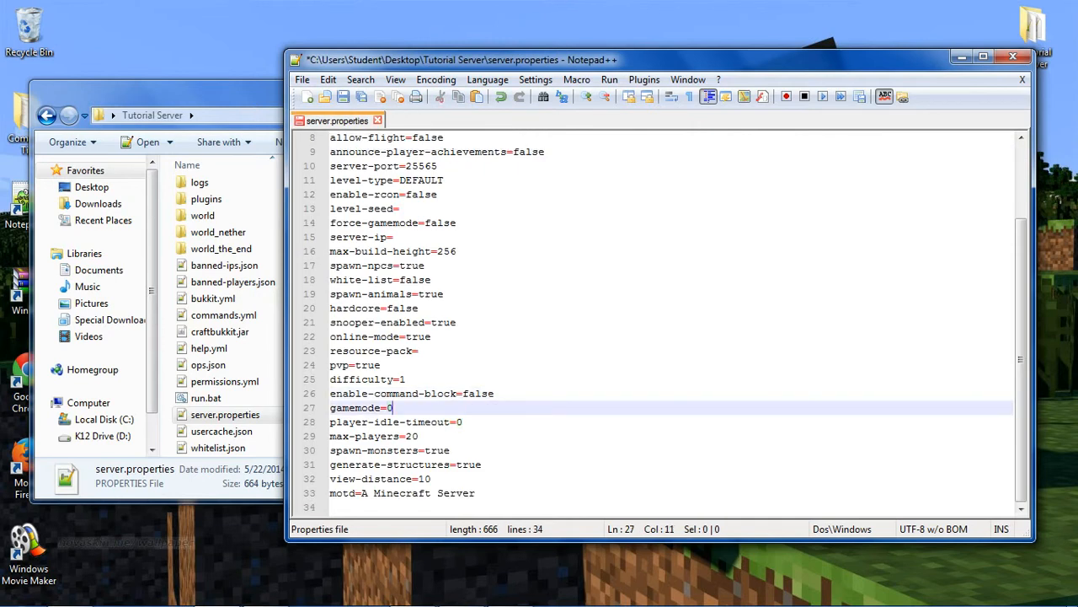
Step: Set max-players to 100 in server.properties
{"action": "key", "text": "shift+Left"}
{"action": "key", "text": "shift+Left"}
{"action": "key", "text": "shift+Left"}
{"action": "left_click", "coordinate": [420, 436]}
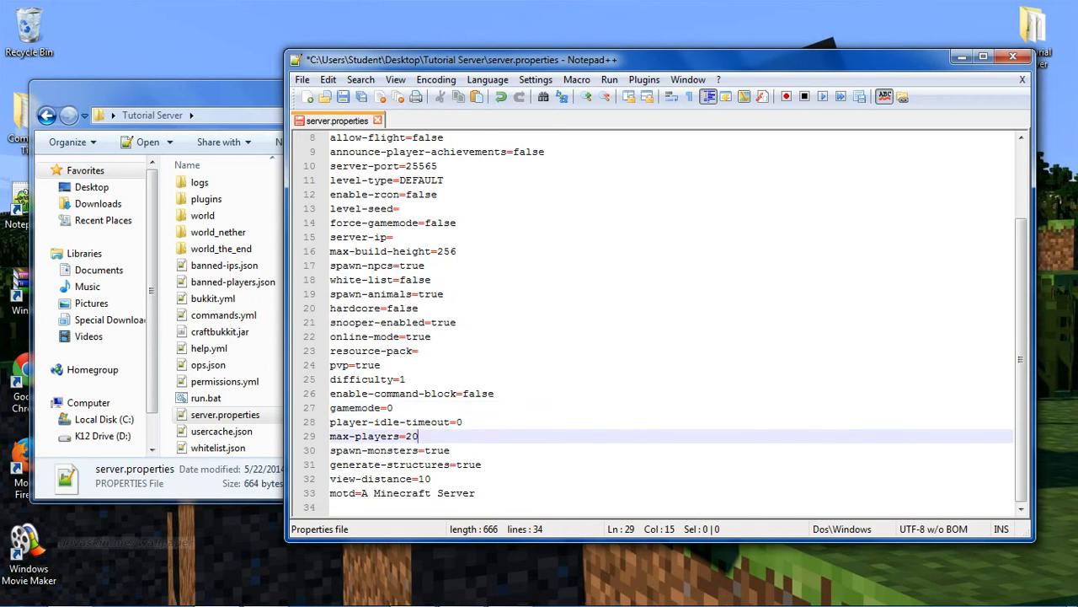
{"action": "key", "text": "BackSpace"}
{"action": "key", "text": "BackSpace"}
{"action": "type", "text": "100"}
Step: Replace the motd text in server.properties with YouTube Tutorial, and close the file with its changes saved
{"action": "left_click_drag", "start_coordinate": [362, 493], "coordinate": [475, 492]}
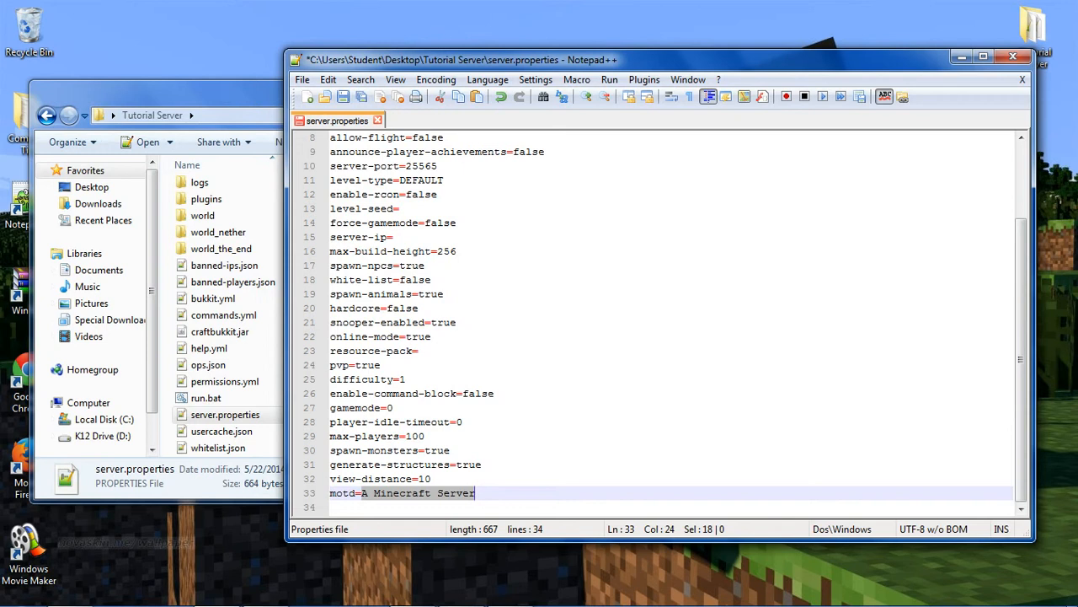
{"action": "type", "text": "T"}
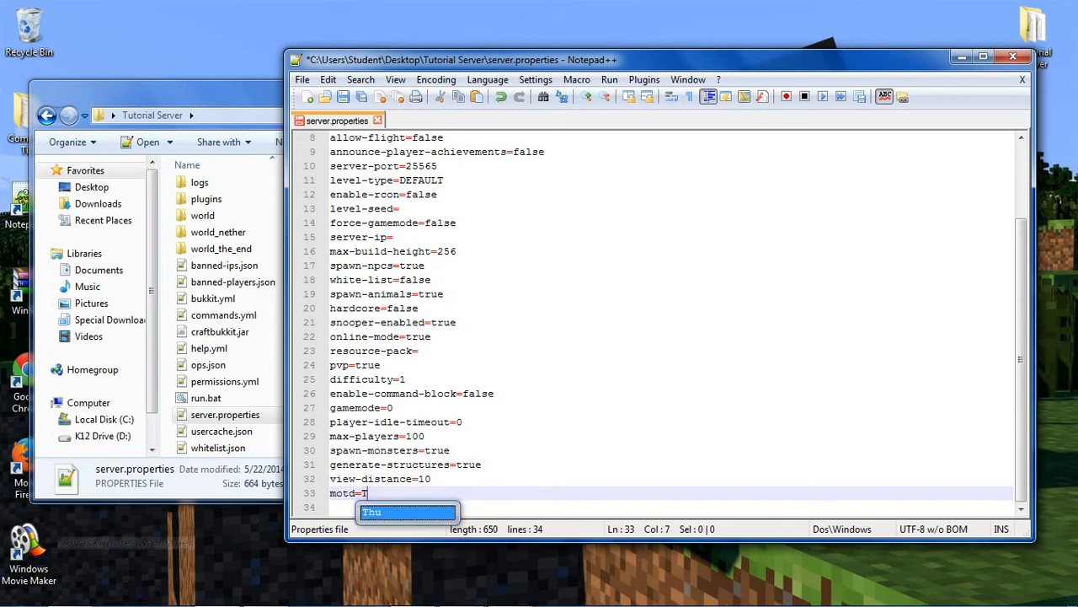
{"action": "key", "text": "BackSpace"}
{"action": "type", "text": "Y"}
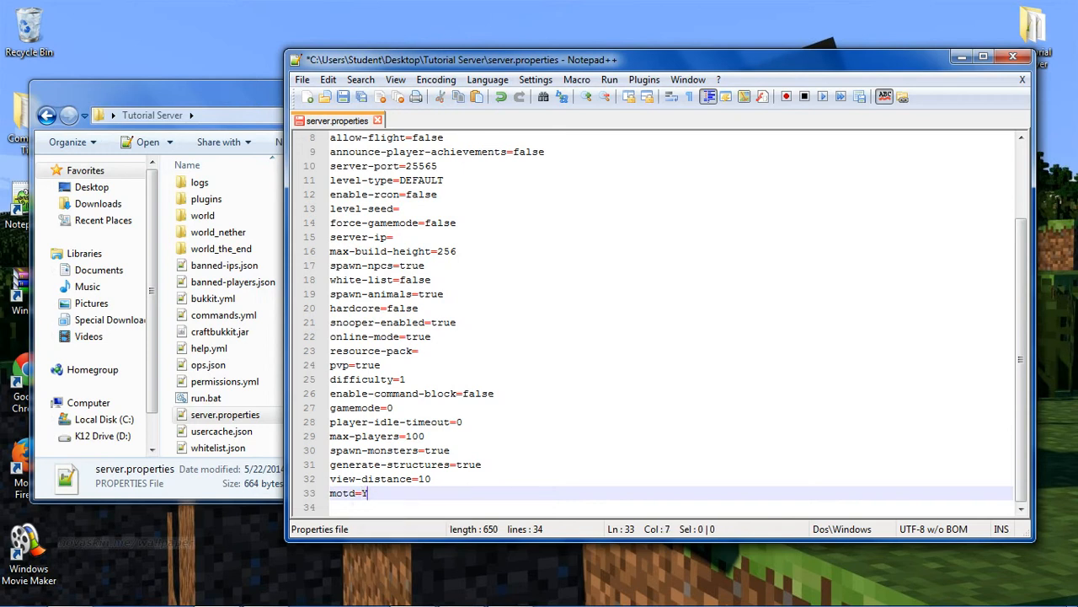
{"action": "type", "text": "ouTube Tutroia"}
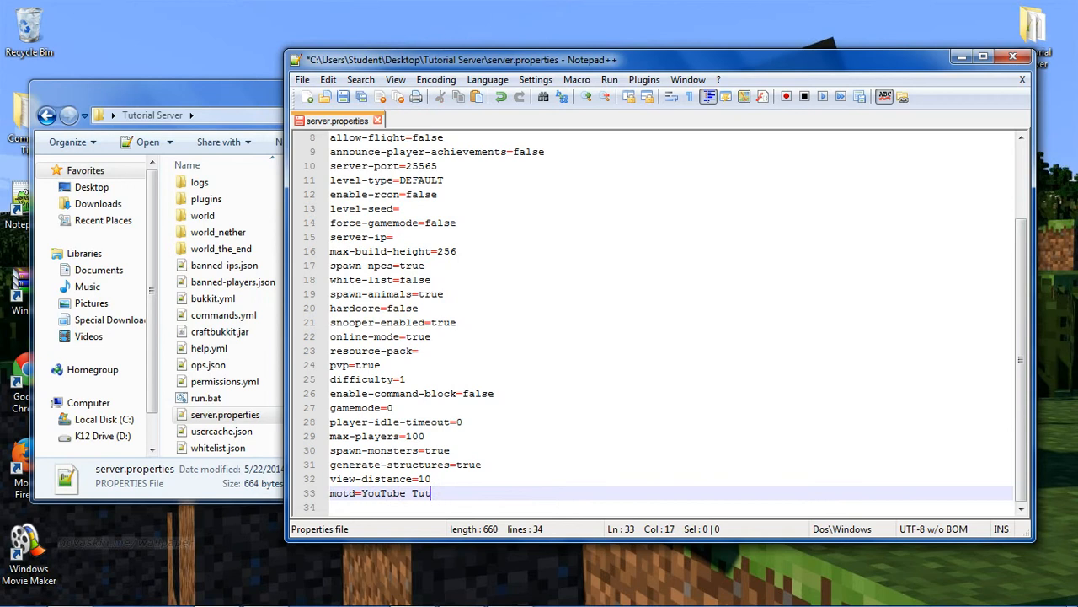
{"action": "key", "text": "BackSpace"}
{"action": "key", "text": "BackSpace"}
{"action": "key", "text": "BackSpace"}
{"action": "key", "text": "BackSpace"}
{"action": "key", "text": "BackSpace"}
{"action": "type", "text": "torial"}
{"action": "left_click", "coordinate": [377, 121]}
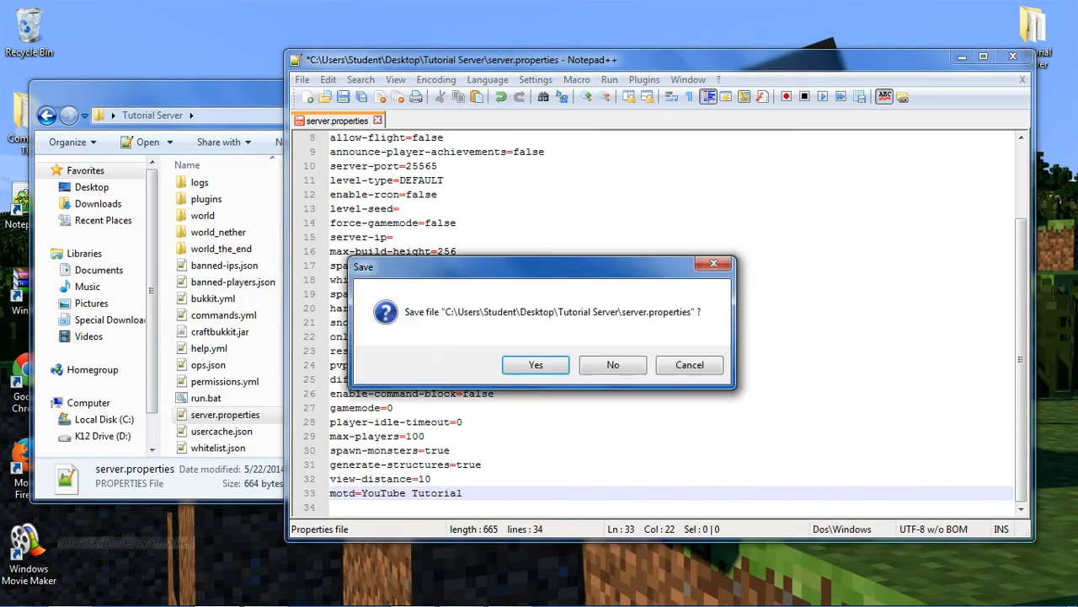
{"action": "left_click", "coordinate": [536, 365]}
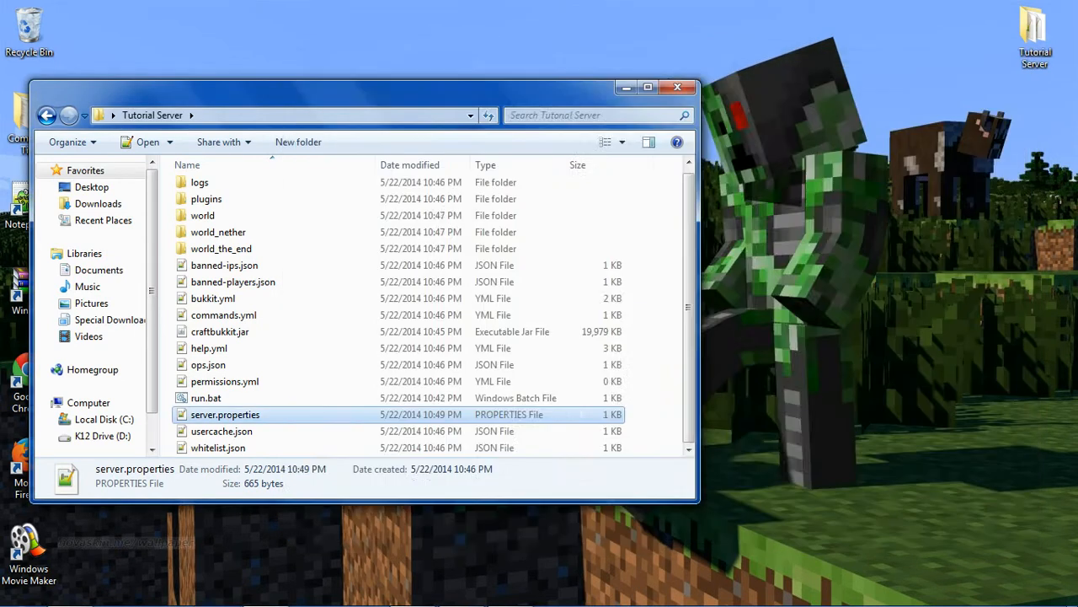
Step: Start the CraftBukkit server by running run.bat from the Tutorial Server folder, and move its console window aside
{"action": "left_click_drag", "start_coordinate": [379, 87], "coordinate": [515, 55]}
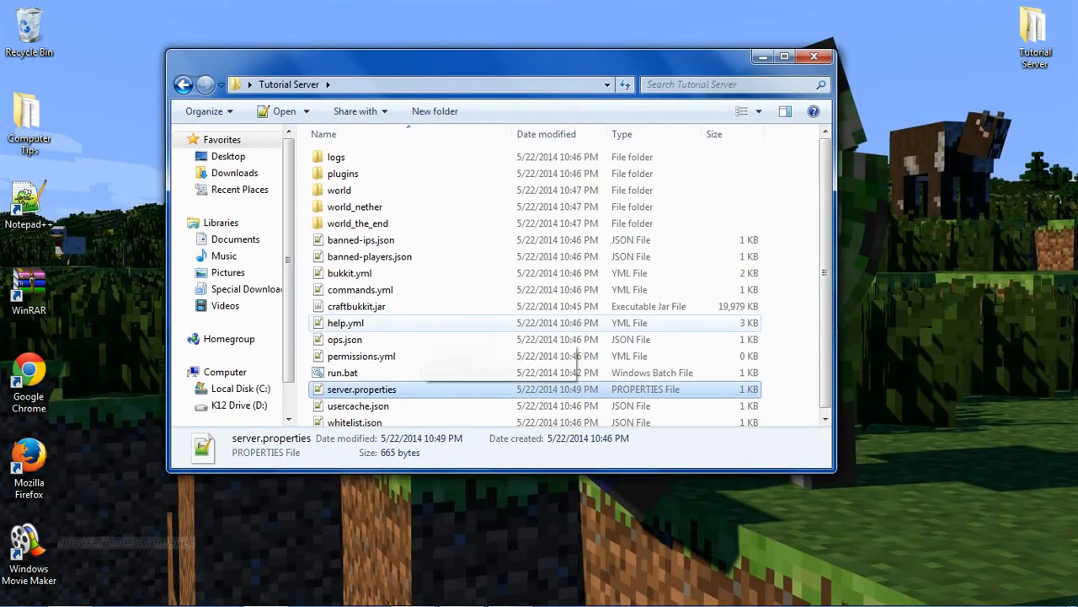
{"action": "scroll", "coordinate": [362, 337], "scroll_direction": "down", "scroll_amount": 1}
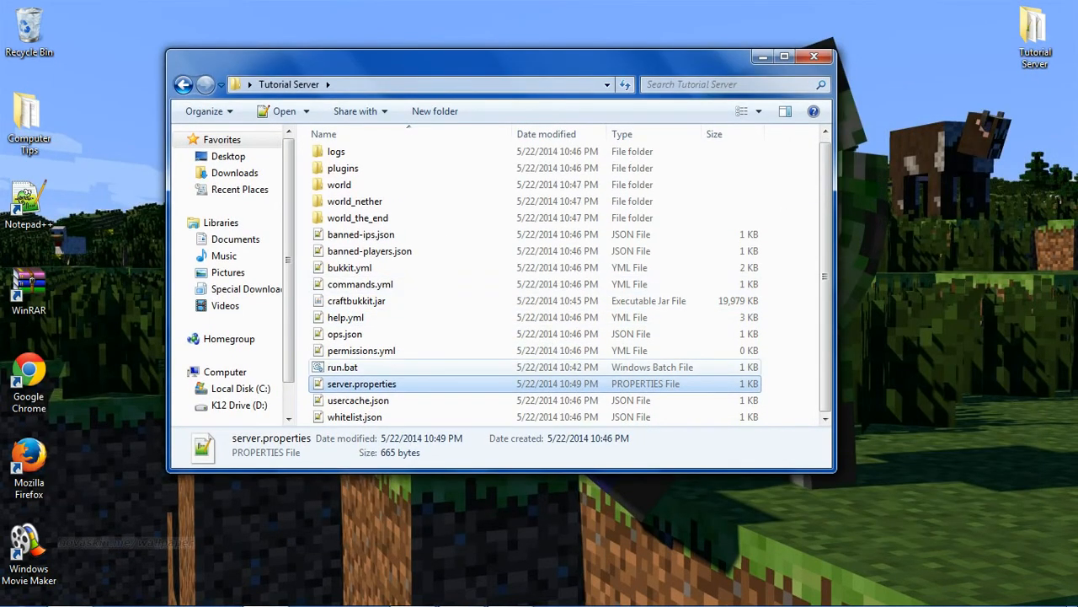
{"action": "double_click", "coordinate": [342, 367]}
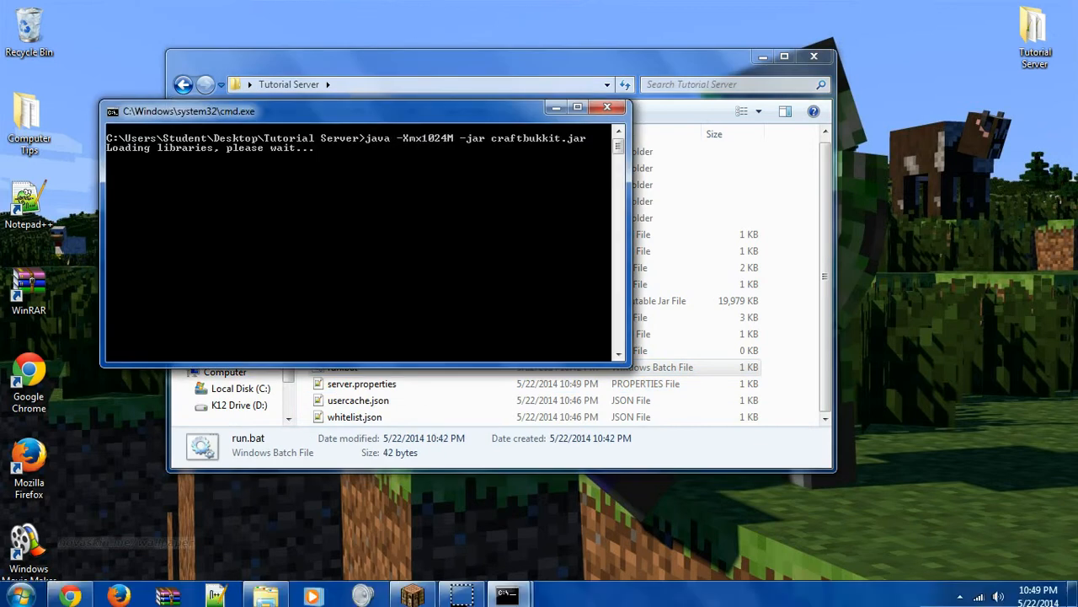
{"action": "left_click_drag", "start_coordinate": [353, 111], "coordinate": [315, 69]}
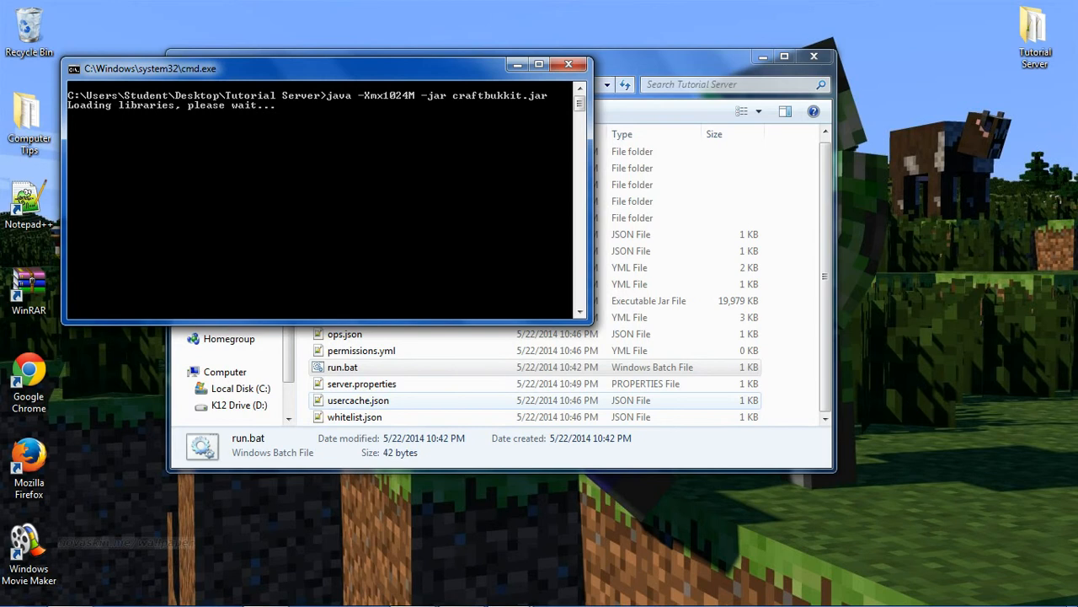
Step: Switch to Minecraft, open the multiplayer Direct Connect screen and clear the previous server address
{"action": "left_click", "coordinate": [412, 590]}
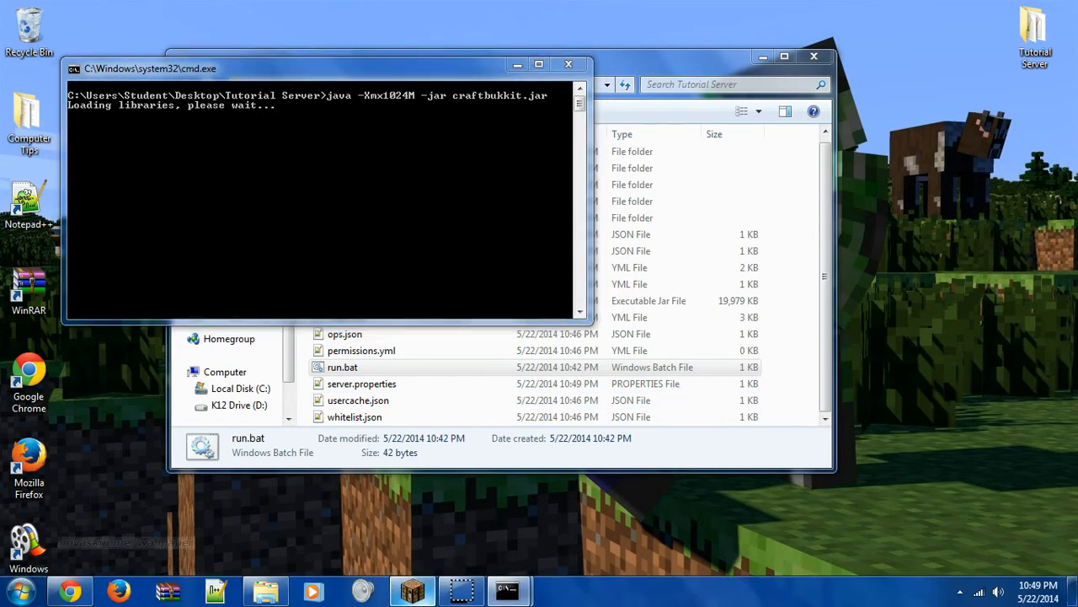
{"action": "left_click", "coordinate": [543, 360]}
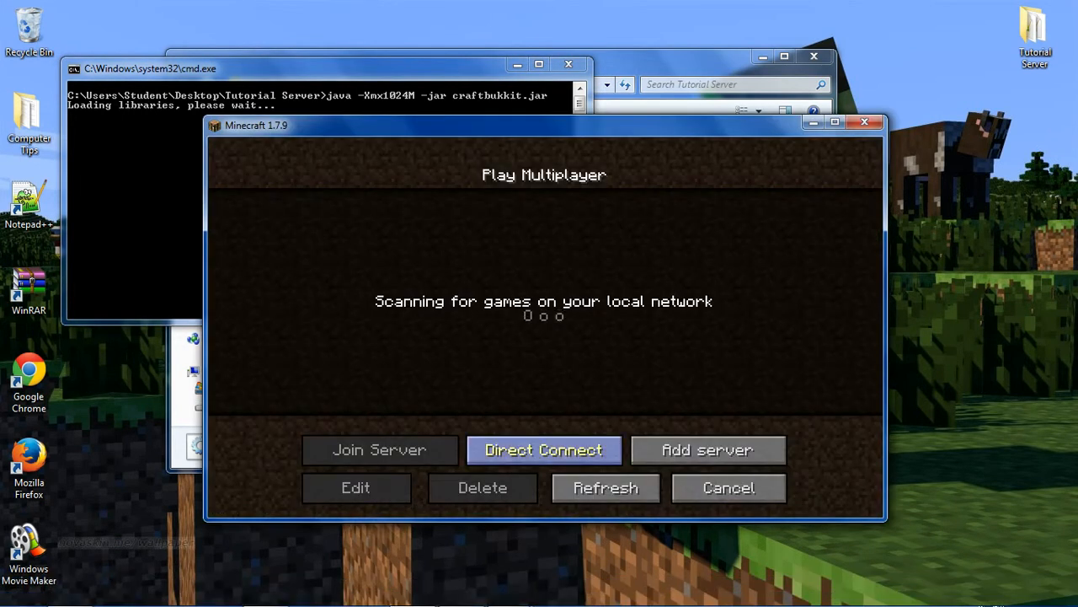
{"action": "left_click", "coordinate": [545, 447]}
{"action": "key", "text": "BackSpace"}
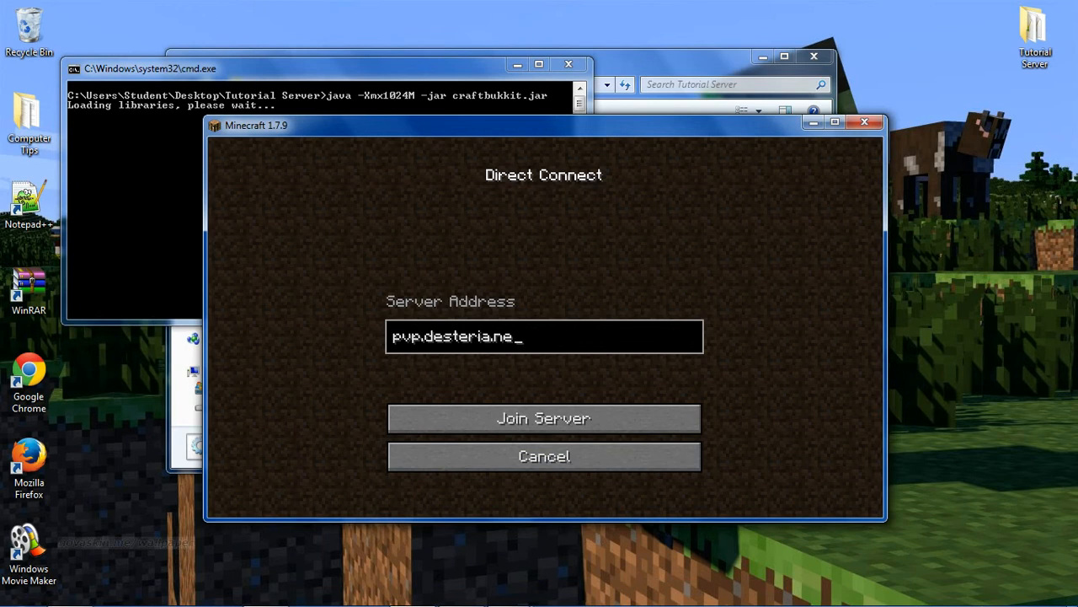
{"action": "key", "text": "BackSpace"}
{"action": "key", "text": "BackSpace"}
{"action": "key", "text": "BackSpace"}
{"action": "key", "text": "BackSpace"}
{"action": "key", "text": "BackSpace"}
{"action": "key", "text": "BackSpace"}
{"action": "key", "text": "BackSpace"}
{"action": "key", "text": "BackSpace"}
{"action": "key", "text": "BackSpace"}
{"action": "key", "text": "BackSpace"}
{"action": "key", "text": "BackSpace"}
{"action": "key", "text": "BackSpace"}
{"action": "key", "text": "BackSpace"}
{"action": "key", "text": "BackSpace"}
{"action": "key", "text": "BackSpace"}
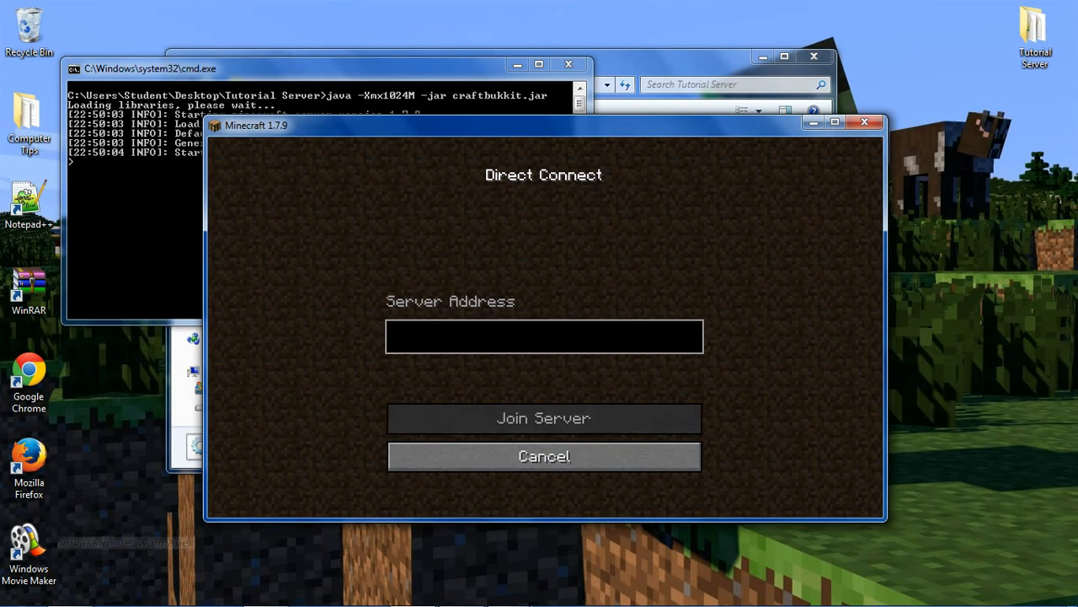
Step: View the Windows IP configuration output in the other command prompt window and minimize it
{"action": "mouse_move", "coordinate": [506, 589]}
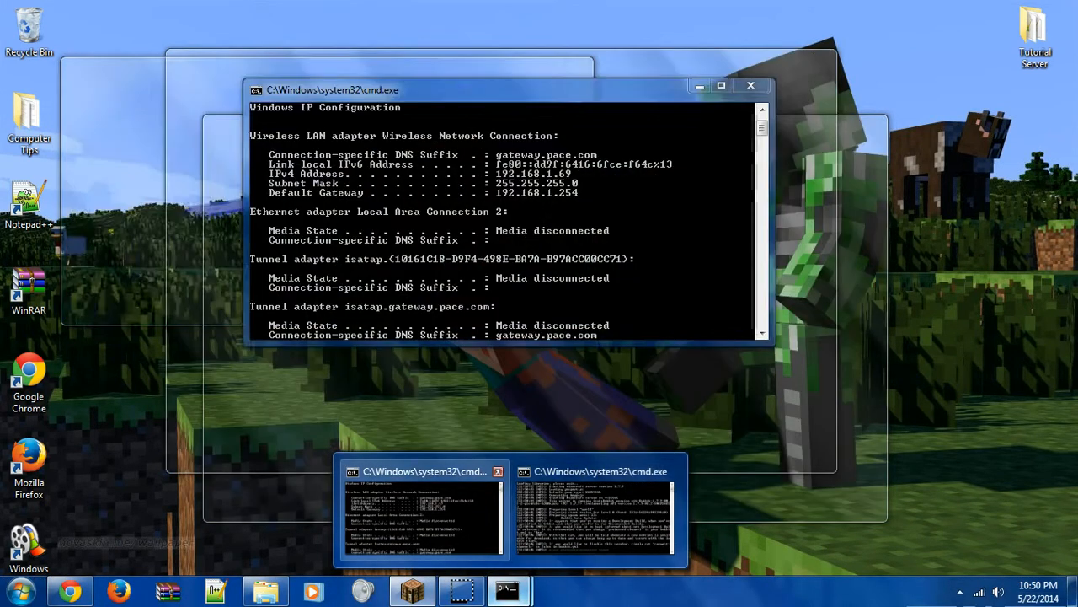
{"action": "left_click", "coordinate": [424, 510]}
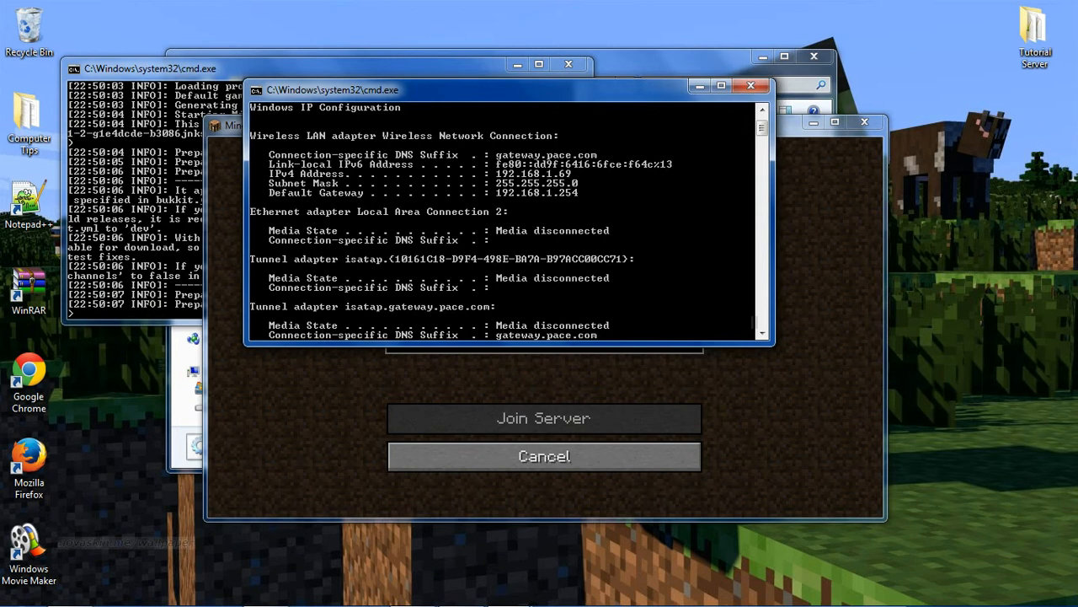
{"action": "left_click", "coordinate": [700, 86]}
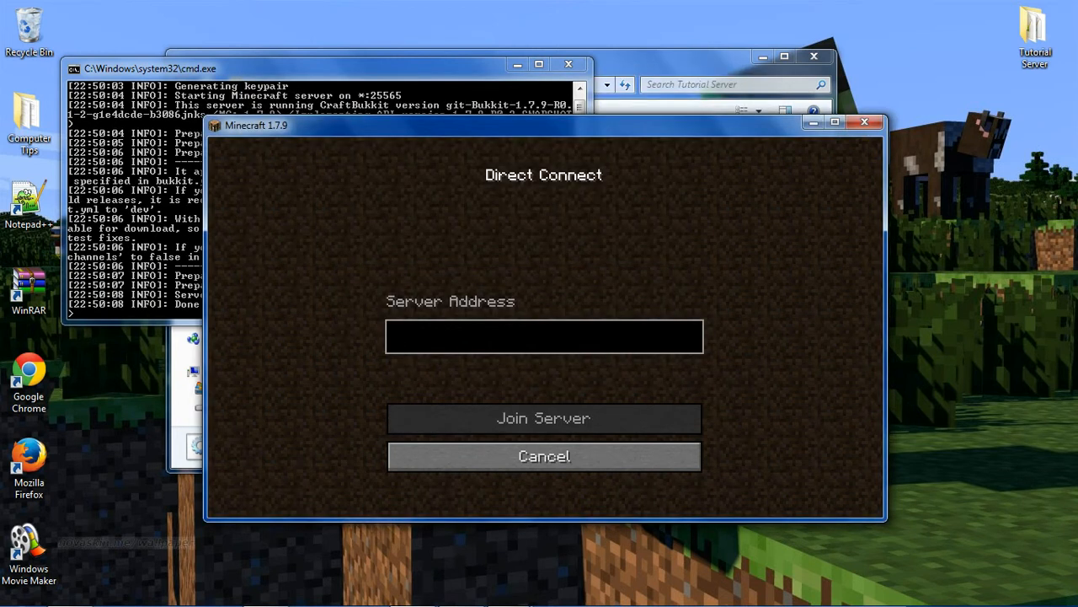
Step: Enter localhost as the server address and join the server
{"action": "type", "text": "locl"}
{"action": "key", "text": "BackSpace"}
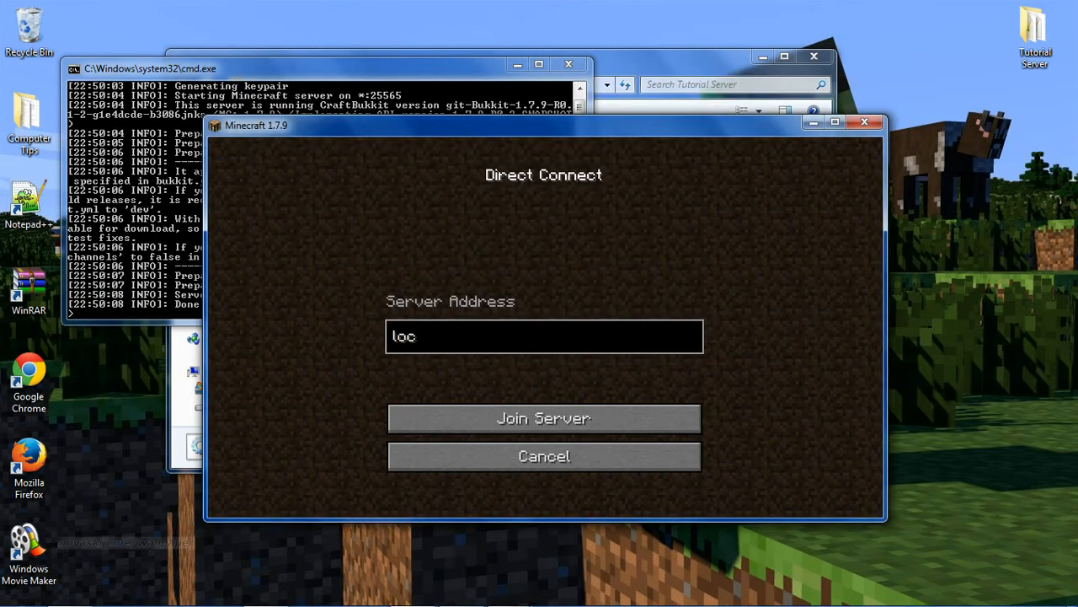
{"action": "type", "text": "alhost"}
{"action": "left_click_drag", "start_coordinate": [539, 125], "coordinate": [552, 98]}
{"action": "key", "text": "Return"}
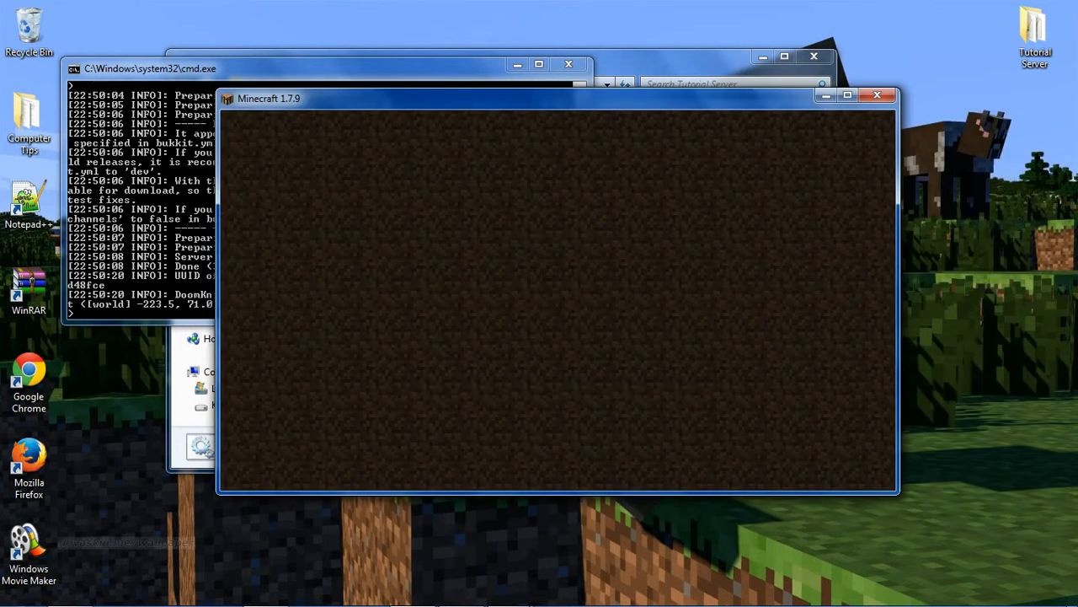
Step: Check the server console log for the player's login and return to the running game
{"action": "key", "text": "Escape"}
{"action": "key", "text": "alt+Tab"}
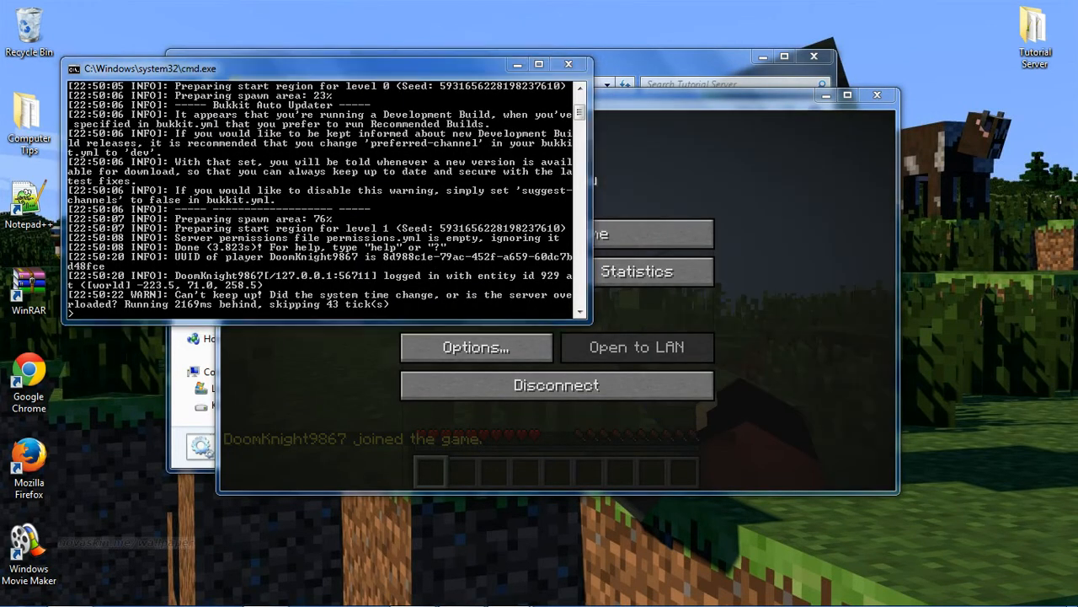
{"action": "key", "text": "alt+Tab"}
{"action": "key", "text": "Escape"}
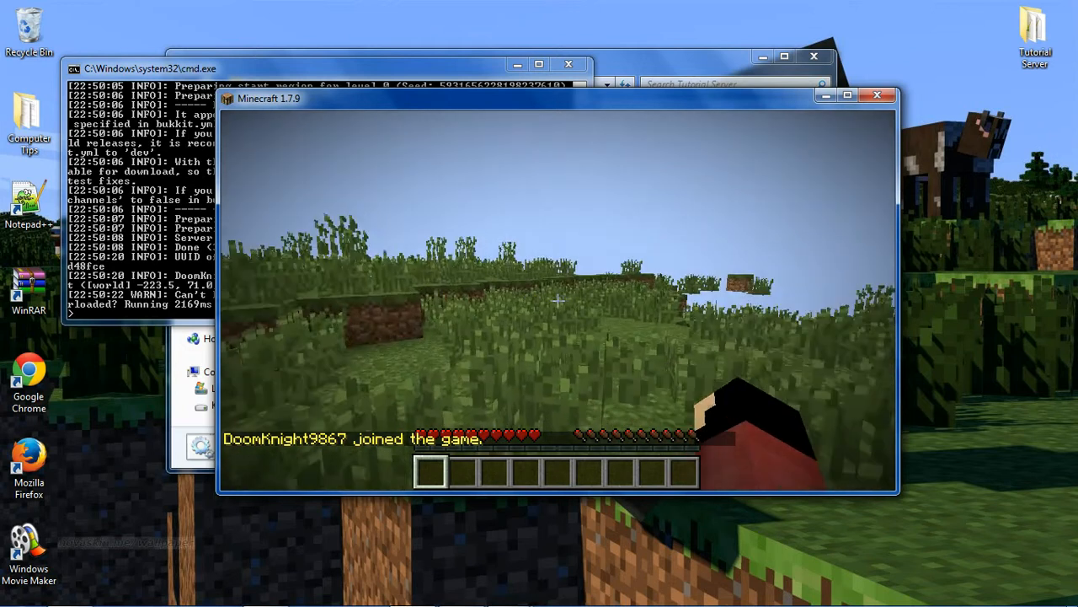
Step: Set the render distance to 16 chunks in Minecraft's video settings and return to the game
{"action": "key", "text": "Escape"}
{"action": "left_click", "coordinate": [476, 347]}
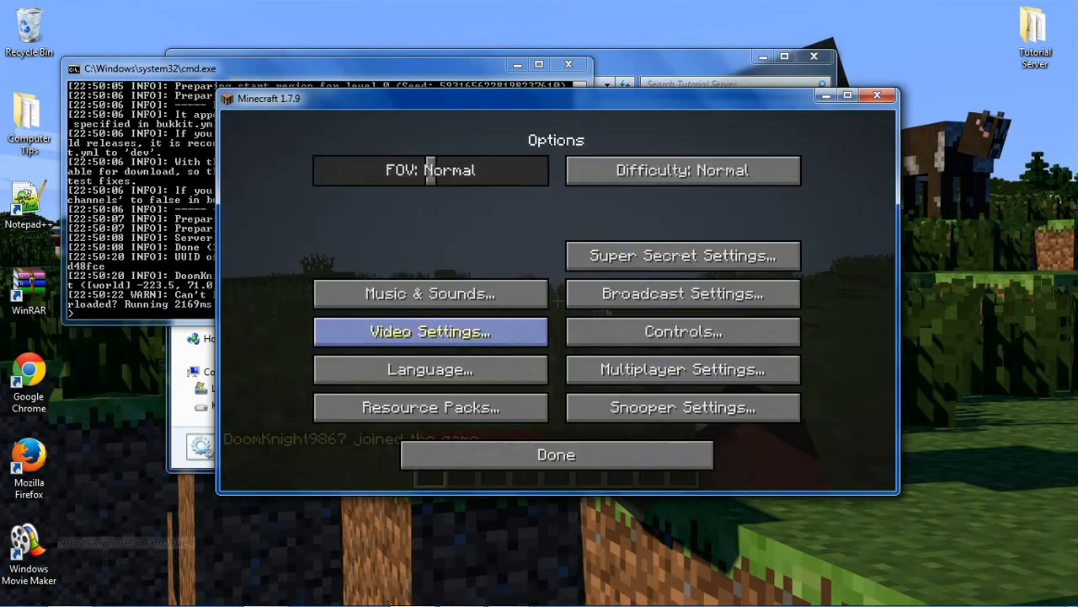
{"action": "left_click", "coordinate": [431, 329]}
{"action": "left_click_drag", "start_coordinate": [572, 183], "coordinate": [794, 183]}
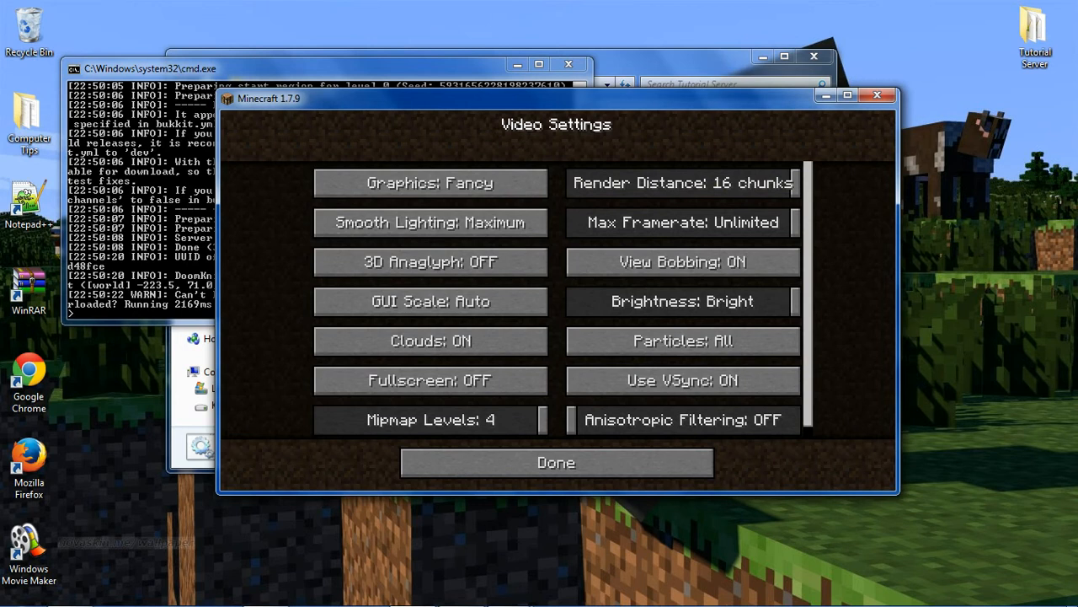
{"action": "left_click", "coordinate": [548, 460]}
{"action": "left_click", "coordinate": [548, 456]}
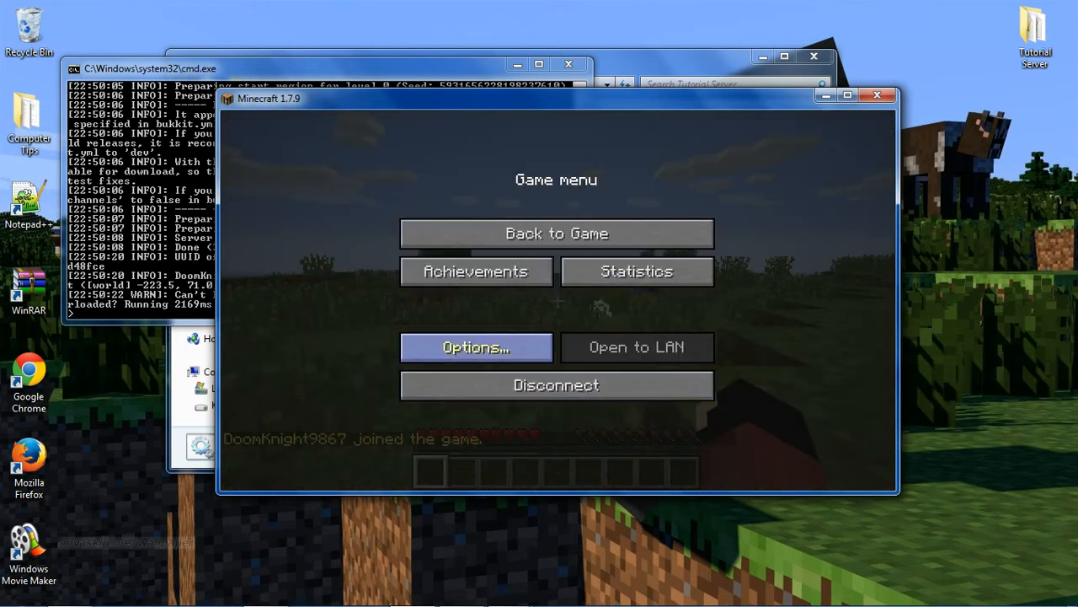
{"action": "left_click", "coordinate": [530, 234]}
Step: Walk through the grassland toward the birch tree to look over the server's world
{"action": "key", "text": "w"}
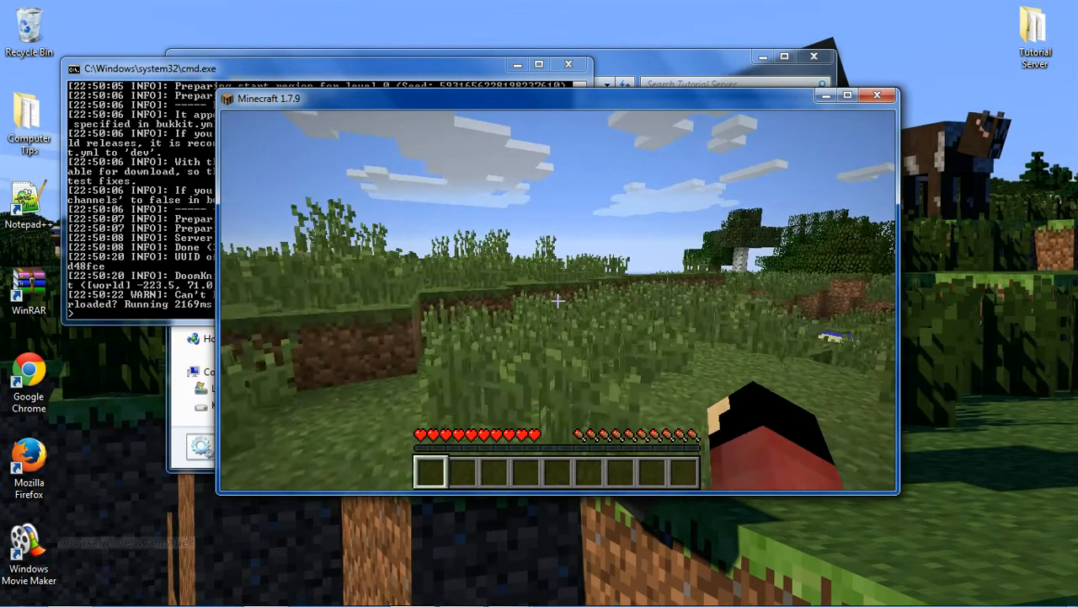
{"action": "key", "text": "w"}
{"action": "key", "text": "space"}
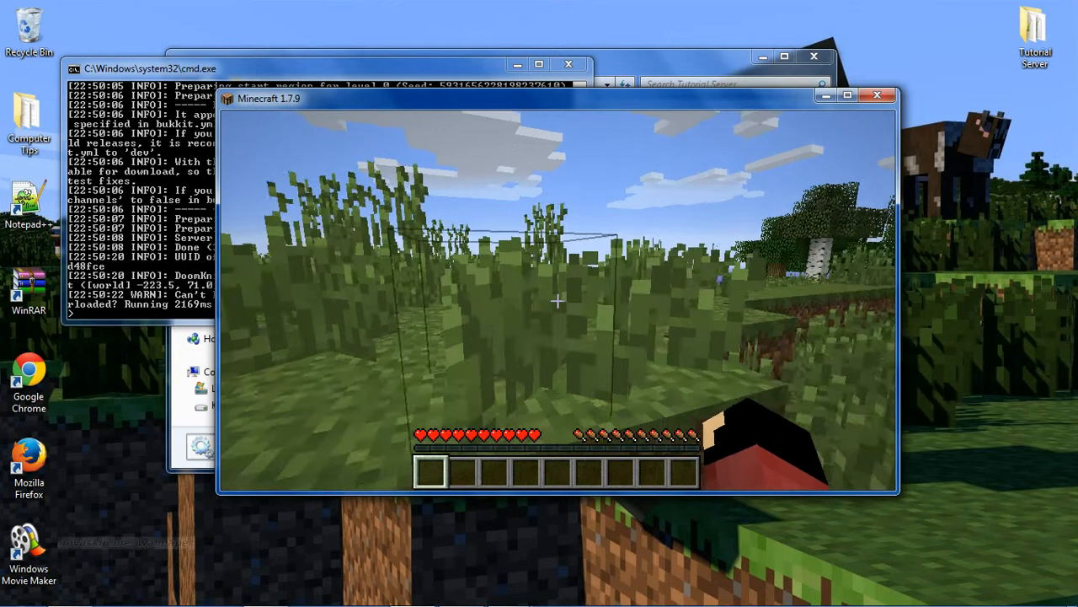
{"action": "key", "text": "w"}
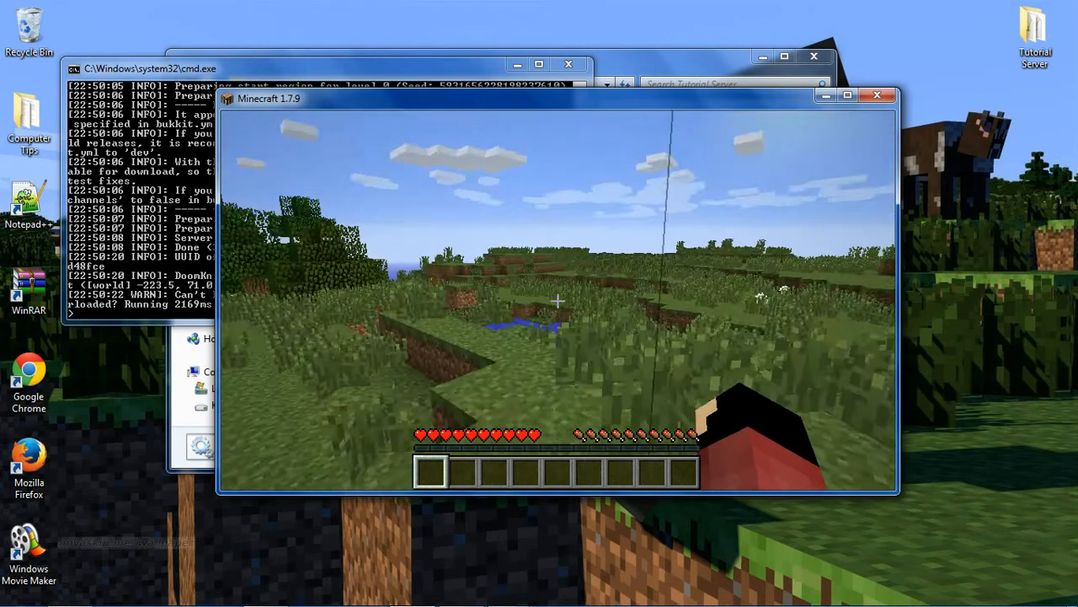
{"action": "key", "text": "w"}
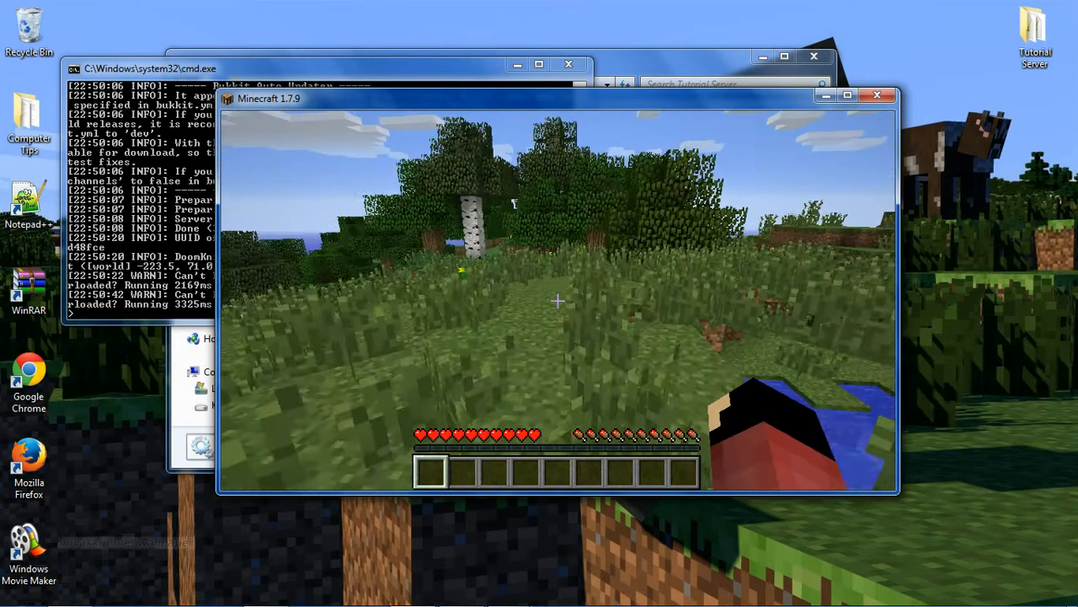
{"action": "key", "text": "w"}
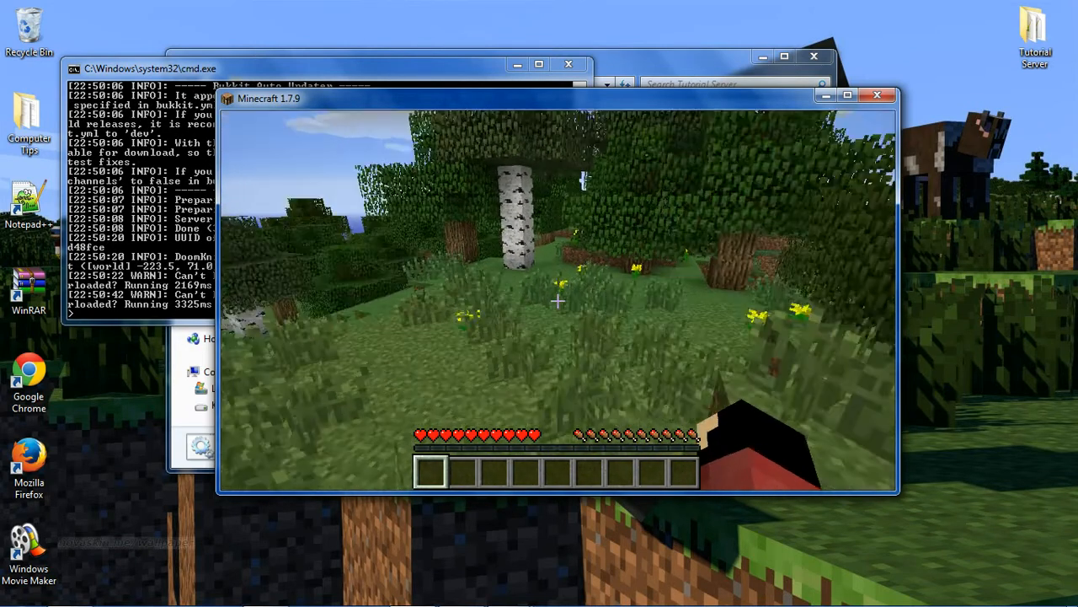
{"action": "key", "text": "w"}
Step: Disconnect from the server and close Minecraft
{"action": "key", "text": "Escape"}
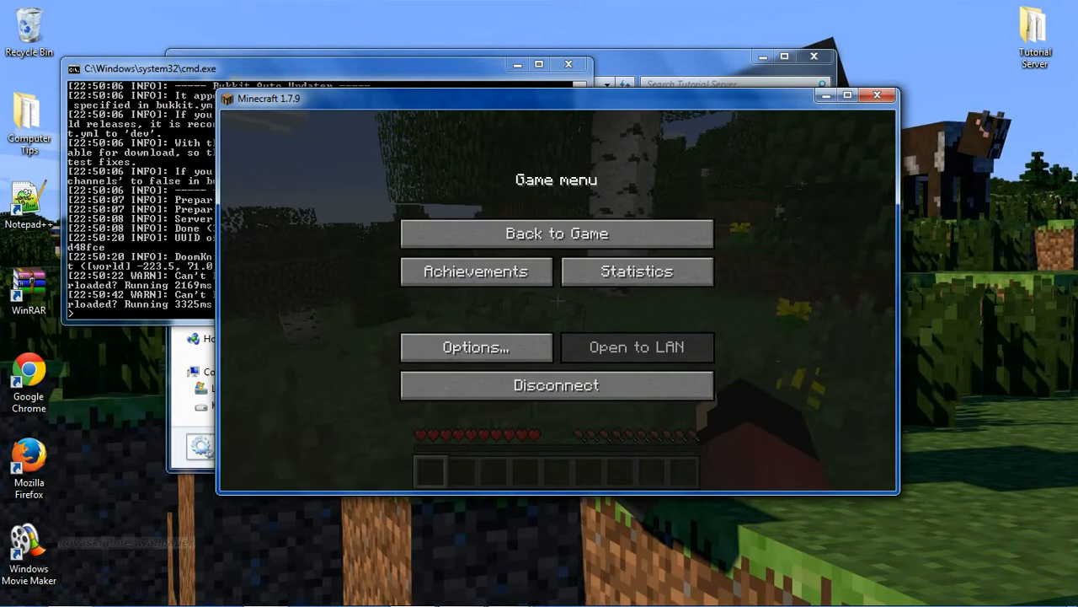
{"action": "left_click", "coordinate": [558, 385]}
{"action": "left_click", "coordinate": [877, 95]}
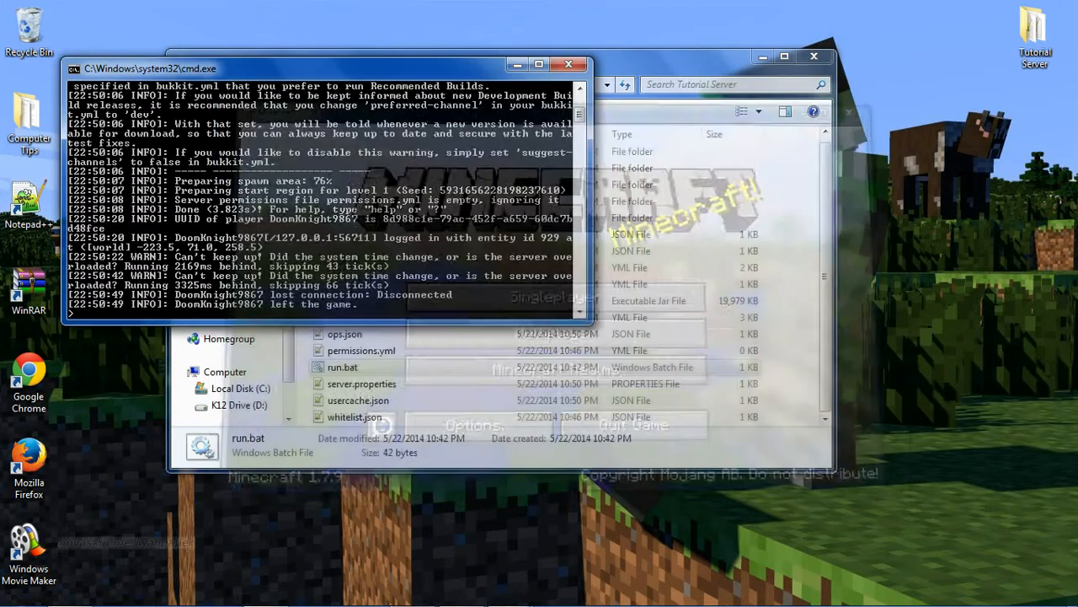
Step: Shut down the server with the stop command in its console and close the Tutorial Server folder window
{"action": "type", "text": "top"}
{"action": "key", "text": "Return"}
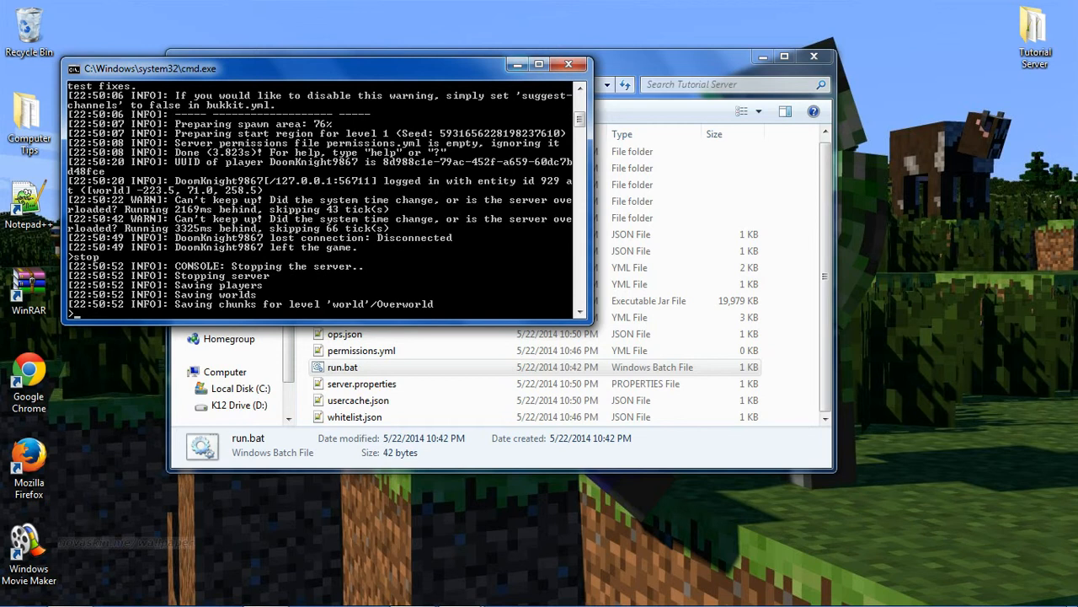
{"action": "left_click", "coordinate": [814, 56]}
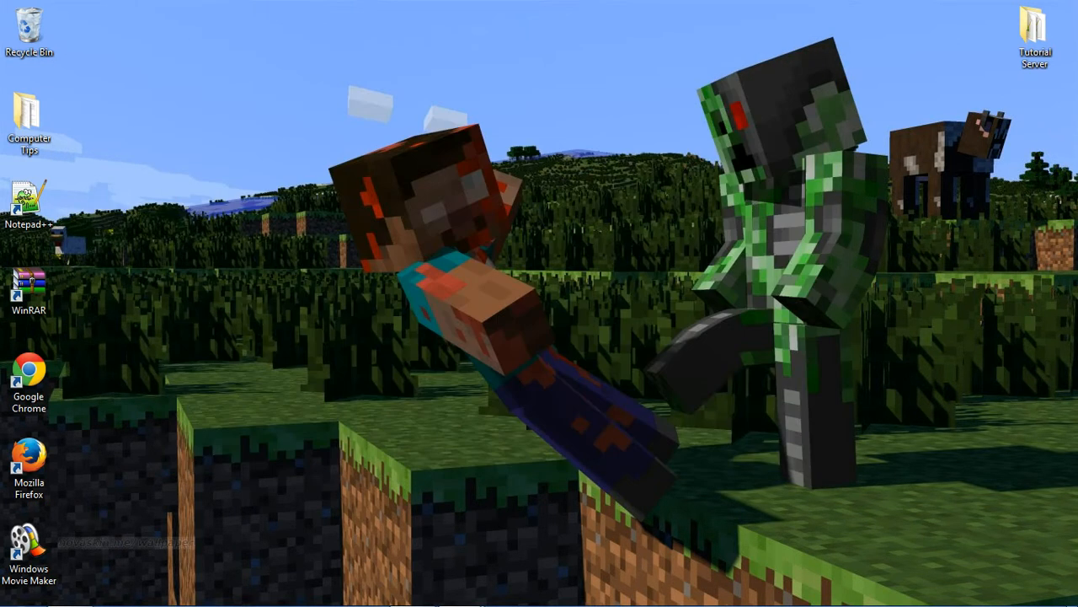
{"action": "left_click", "coordinate": [459, 590]}
{"action": "left_click", "coordinate": [550, 518]}
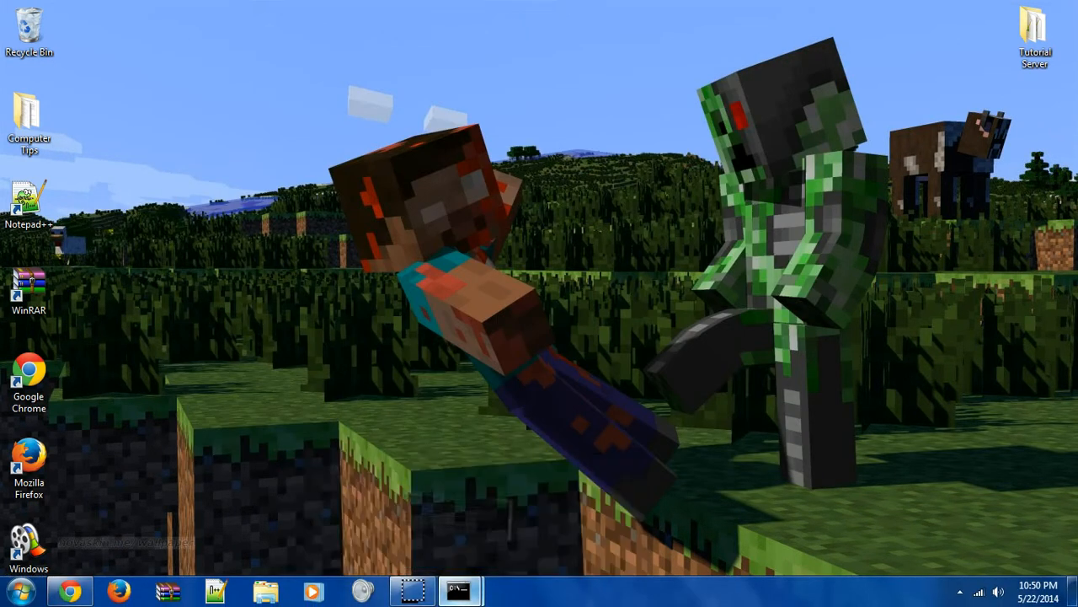
Step: Display the Windows IP configuration in the command prompt and open the default gateway address 192.168.1.254 in a new Chrome tab
{"action": "key", "text": "Return"}
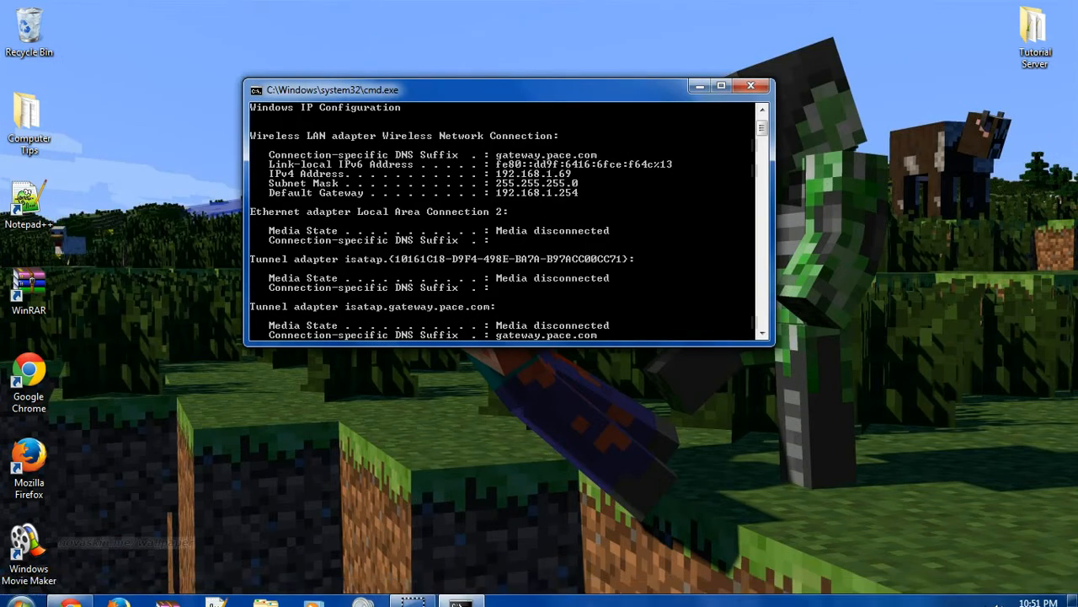
{"action": "left_click", "coordinate": [71, 592]}
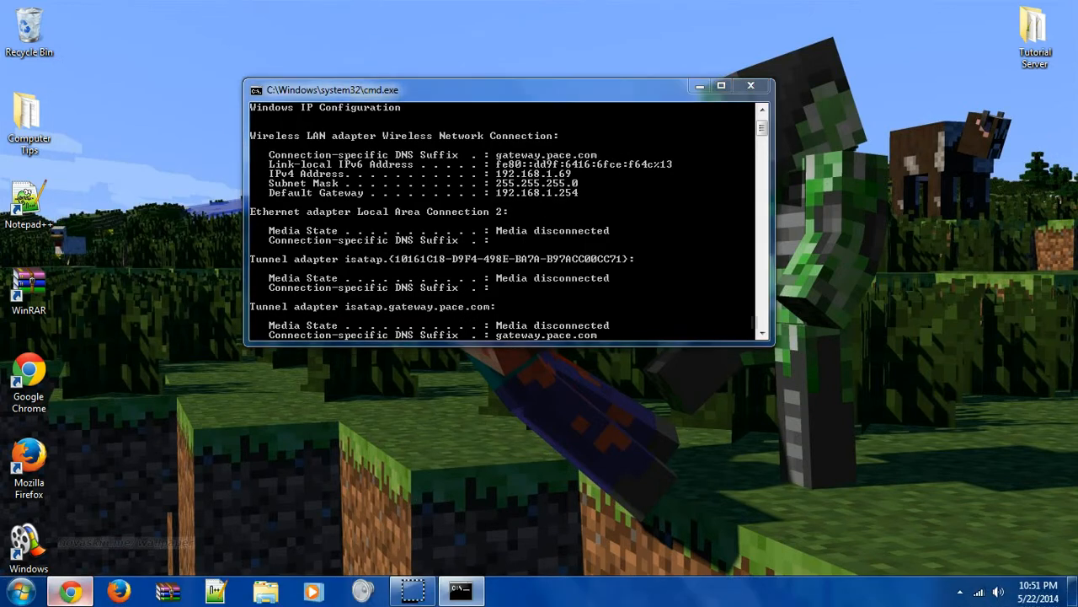
{"action": "left_click", "coordinate": [266, 523]}
{"action": "key", "text": "ctrl+t"}
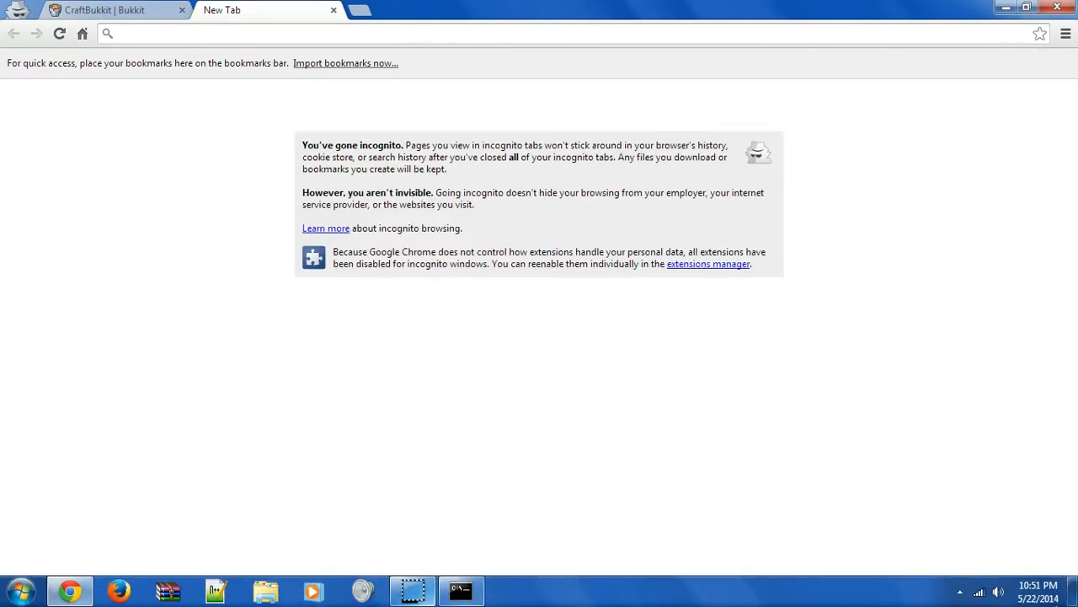
{"action": "left_click", "coordinate": [461, 591]}
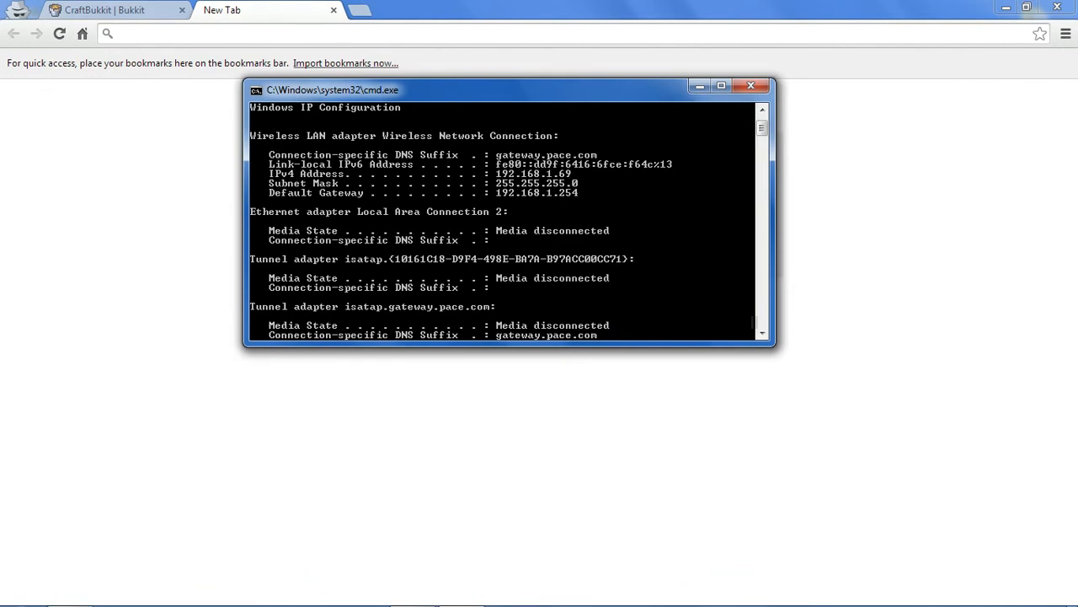
{"action": "key", "text": "alt+Tab"}
{"action": "type", "text": "192"}
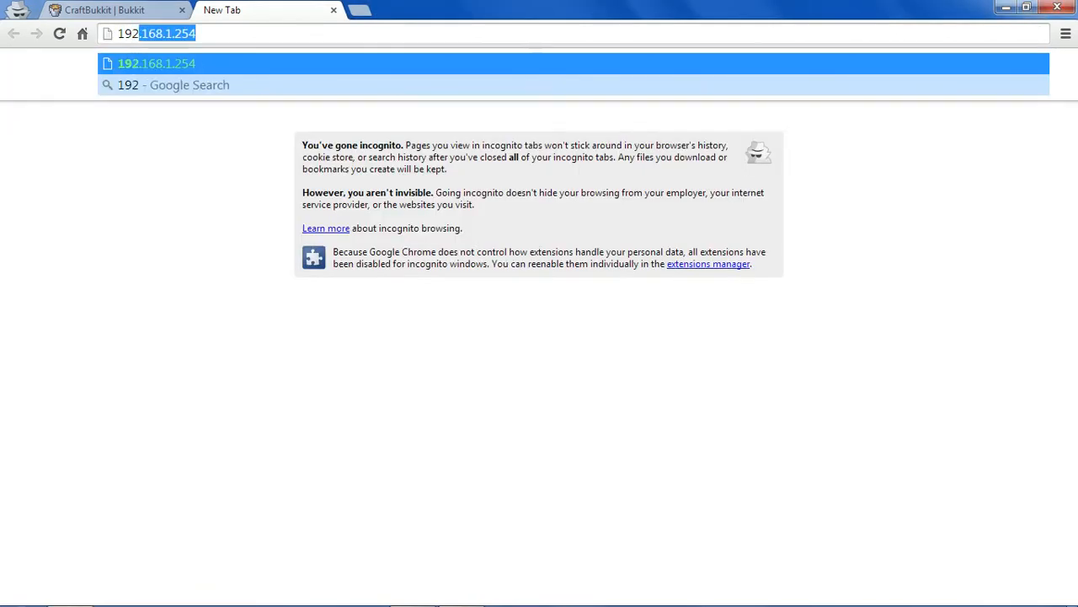
{"action": "key", "text": "Return"}
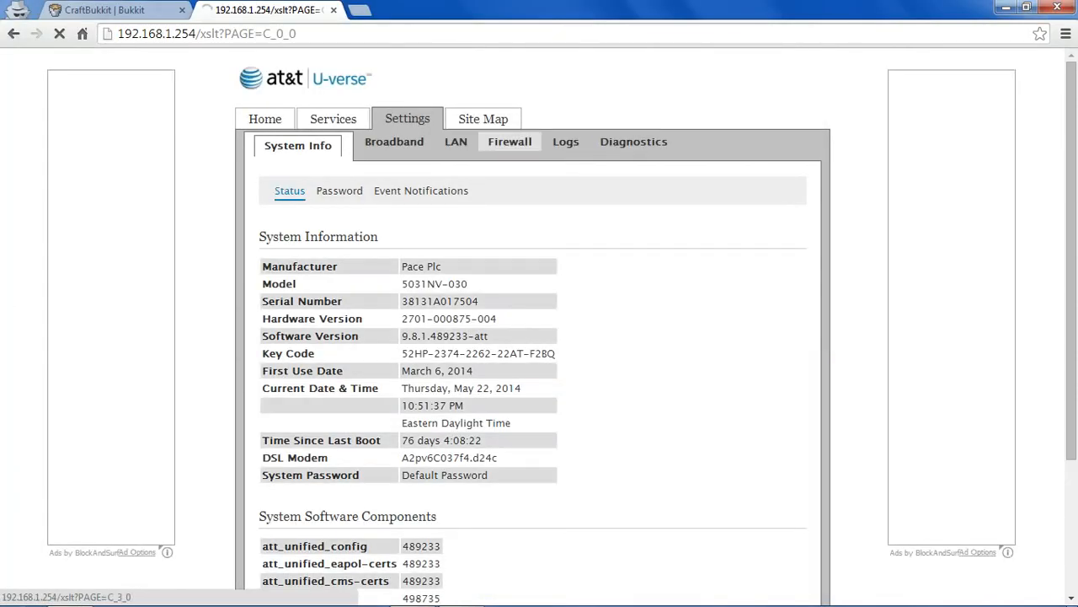
Step: Open the router firewall's Applications, Pinholes and DMZ settings and choose the computer that will host the server
{"action": "left_click", "coordinate": [510, 141]}
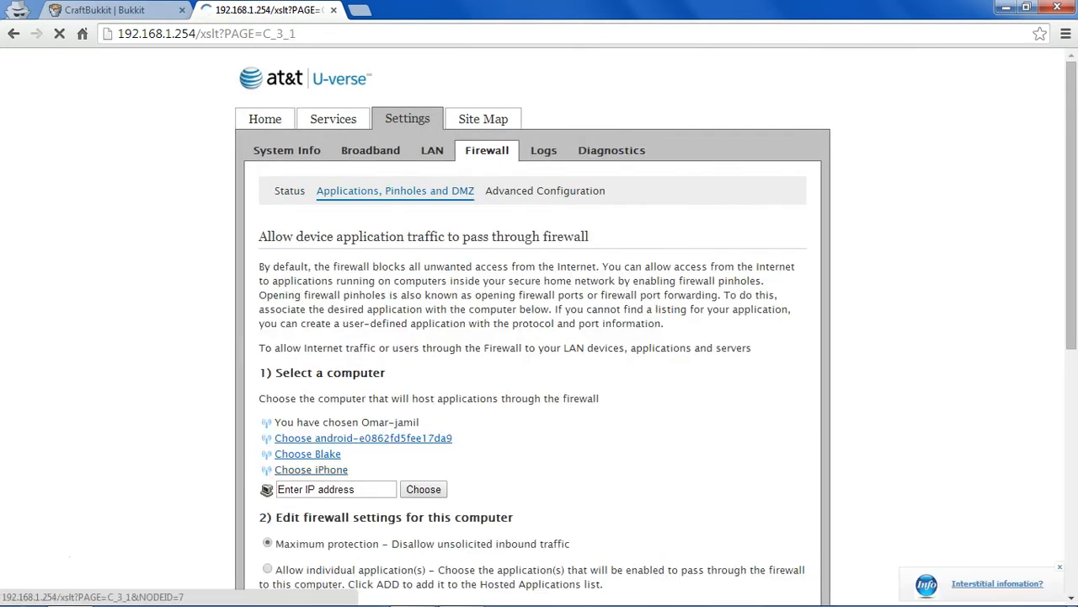
{"action": "scroll", "coordinate": [539, 337], "scroll_direction": "down", "scroll_amount": 2}
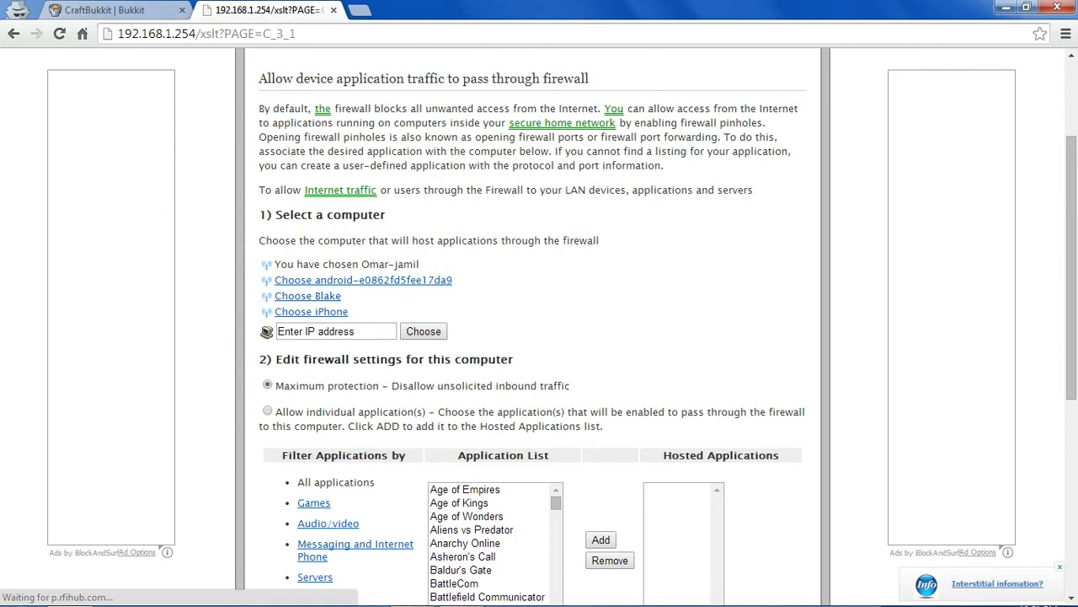
{"action": "scroll", "coordinate": [539, 337], "scroll_direction": "up", "scroll_amount": 1}
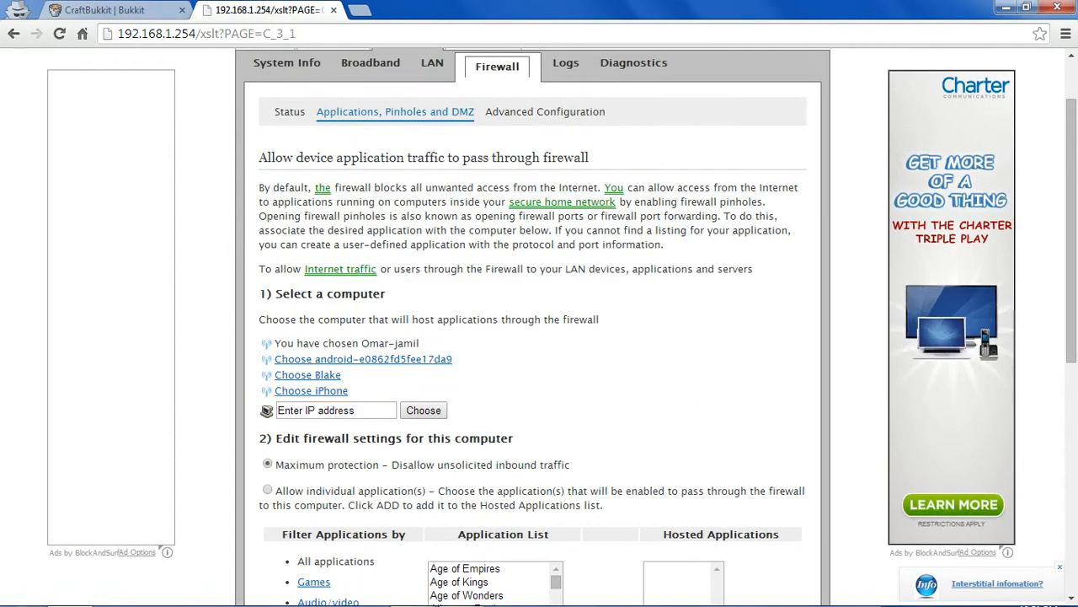
{"action": "mouse_move", "coordinate": [305, 268]}
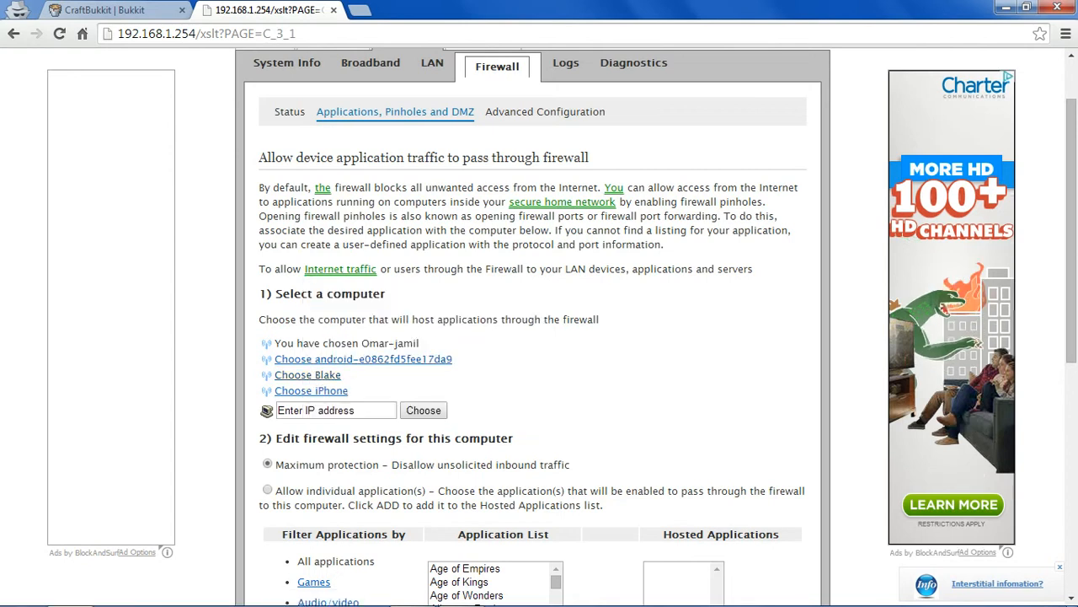
{"action": "left_click", "coordinate": [333, 376]}
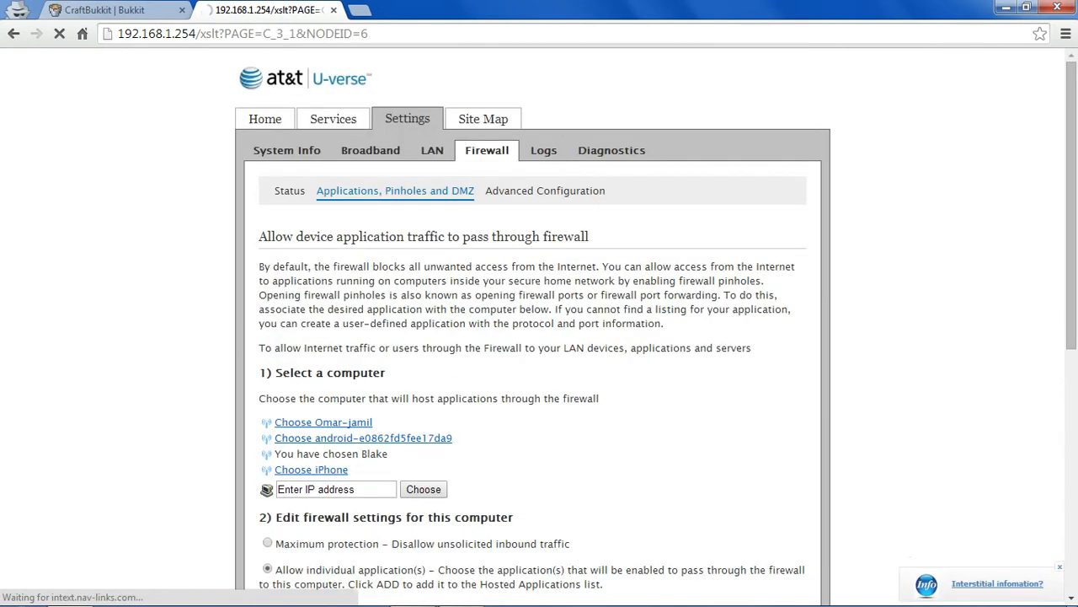
Step: Remove Tutorial Server from the chosen computer's hosted applications
{"action": "scroll", "coordinate": [533, 327], "scroll_direction": "down", "scroll_amount": 1}
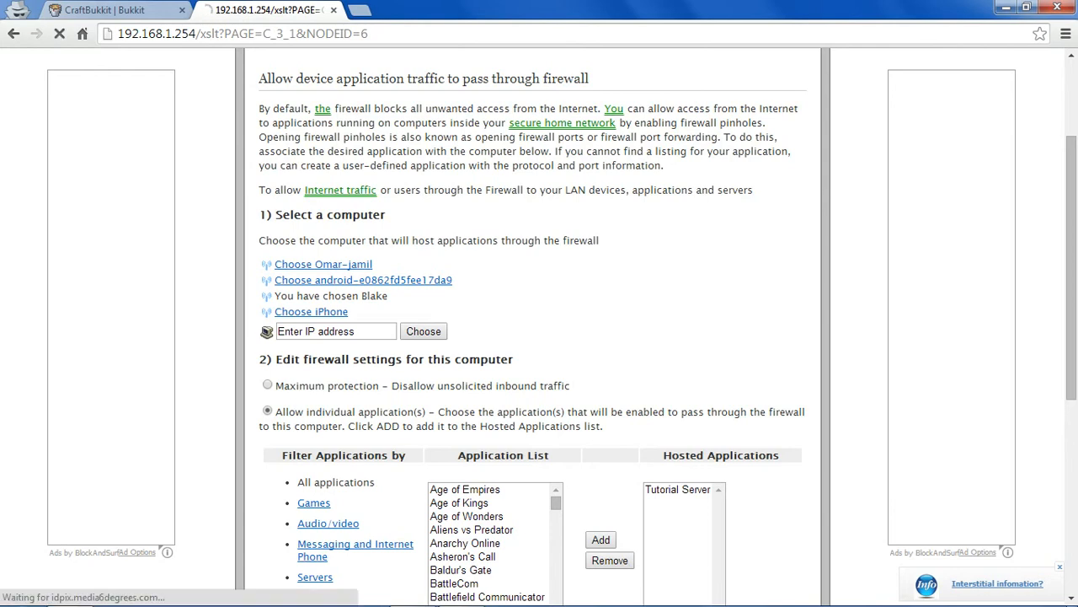
{"action": "scroll", "coordinate": [497, 446], "scroll_direction": "down", "scroll_amount": 5}
{"action": "left_click", "coordinate": [677, 411]}
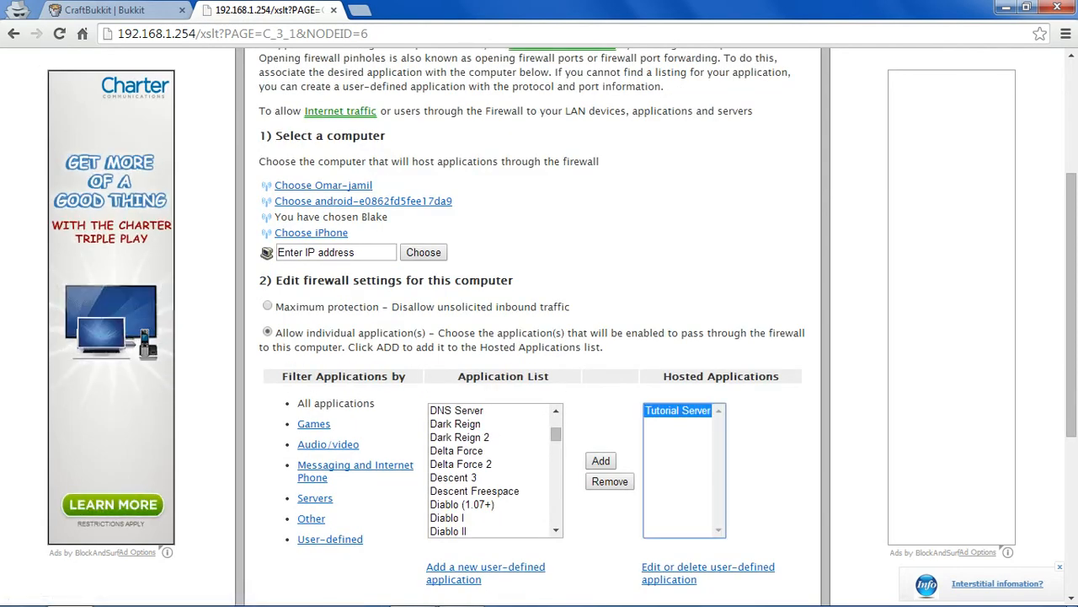
{"action": "left_click", "coordinate": [610, 481]}
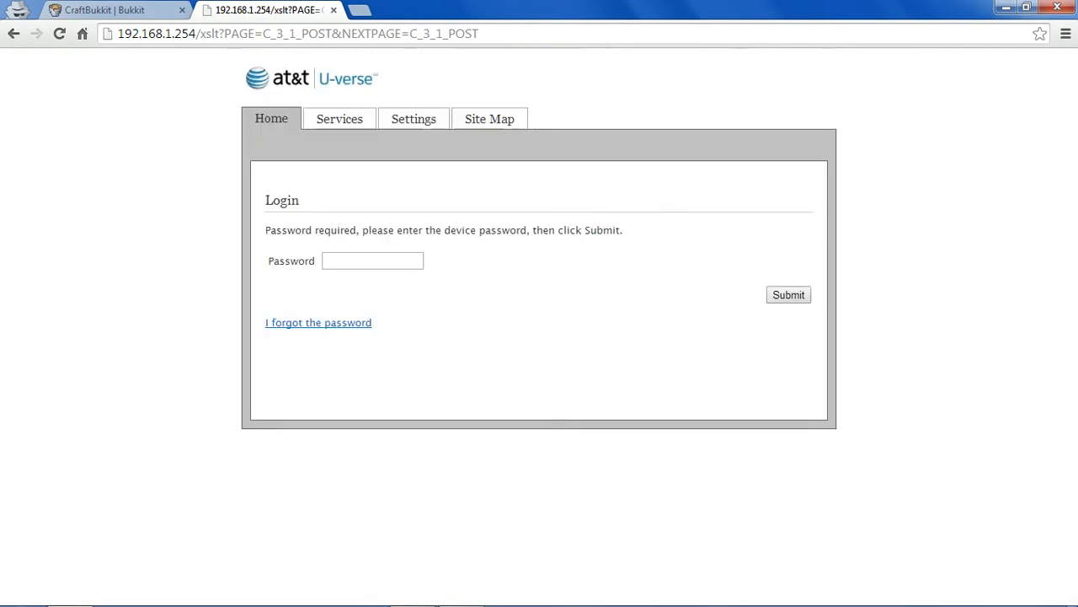
Step: Enter the device password on the router's login page and submit it
{"action": "type", "text": "•"}
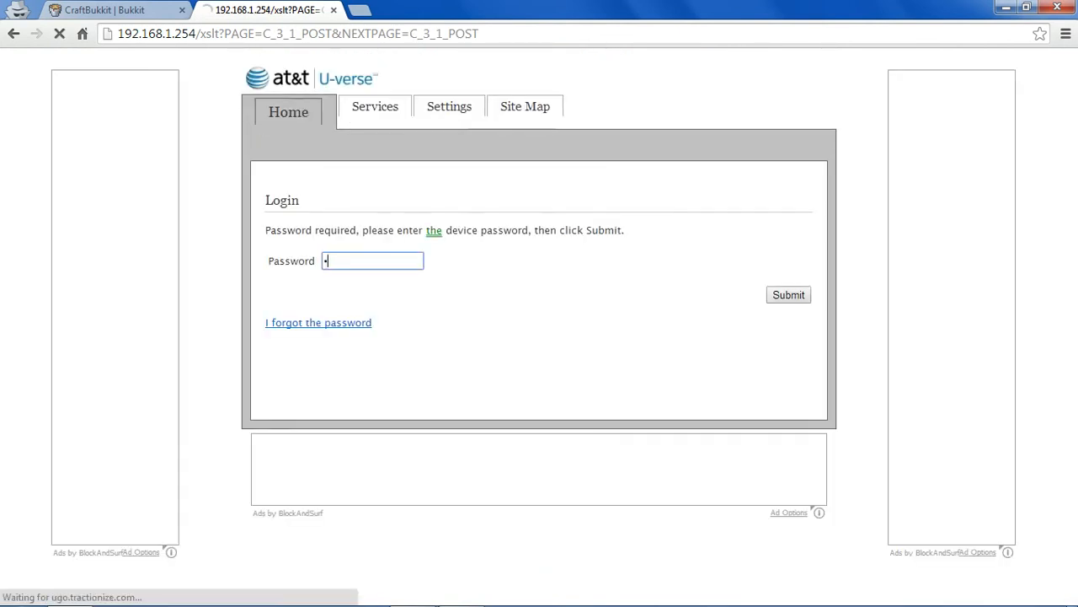
{"action": "type", "text": "•••••••"}
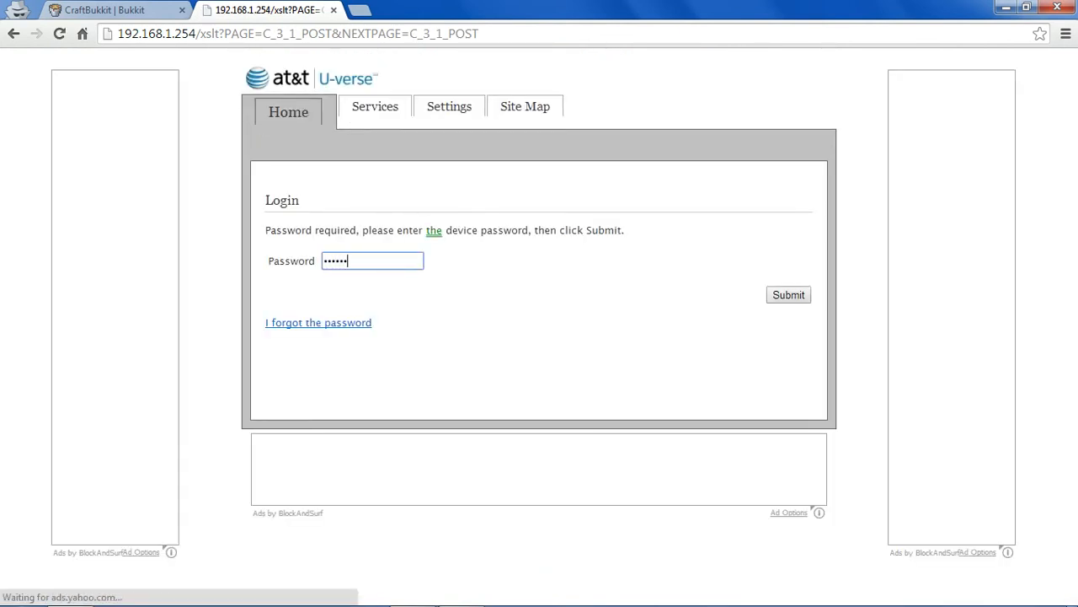
{"action": "type", "text": "•"}
{"action": "key", "text": "Return"}
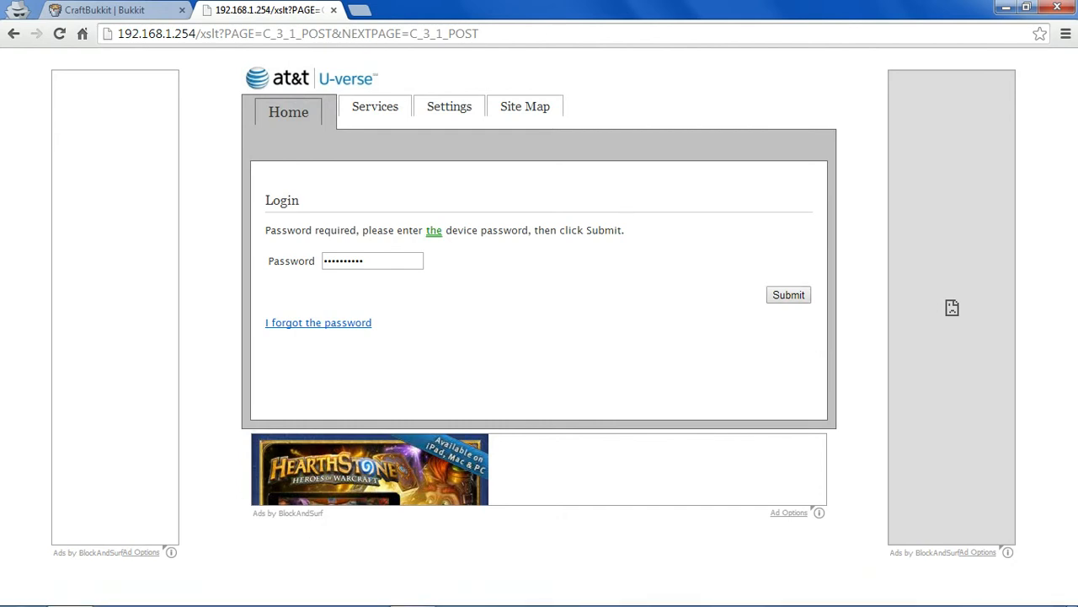
{"action": "key", "text": "Return"}
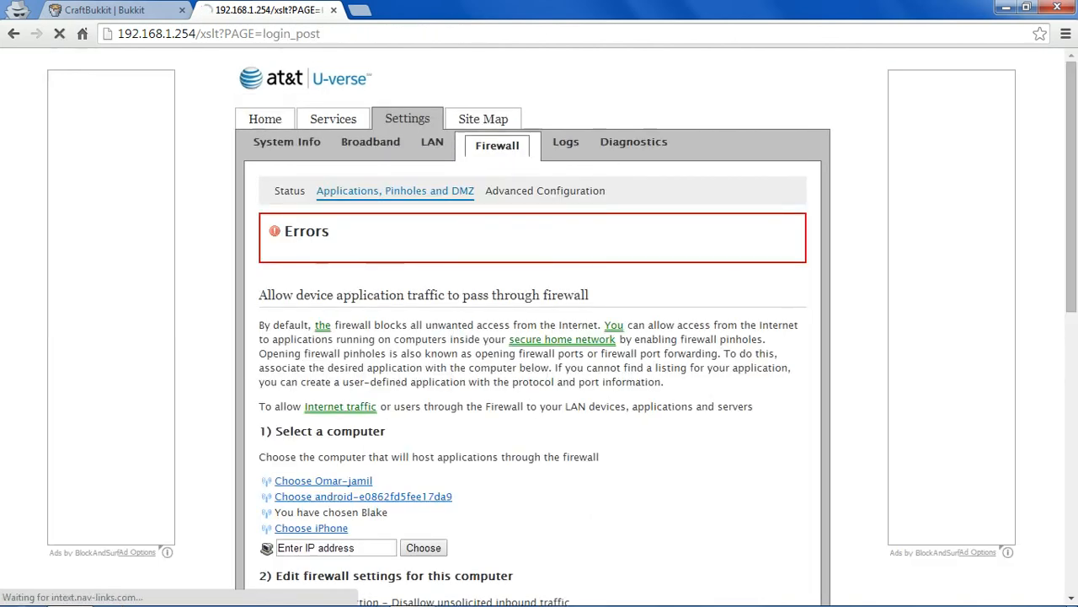
Step: Allow individual applications through the firewall for the chosen computer and start adding a new user-defined application
{"action": "scroll", "coordinate": [532, 337], "scroll_direction": "down", "scroll_amount": 3}
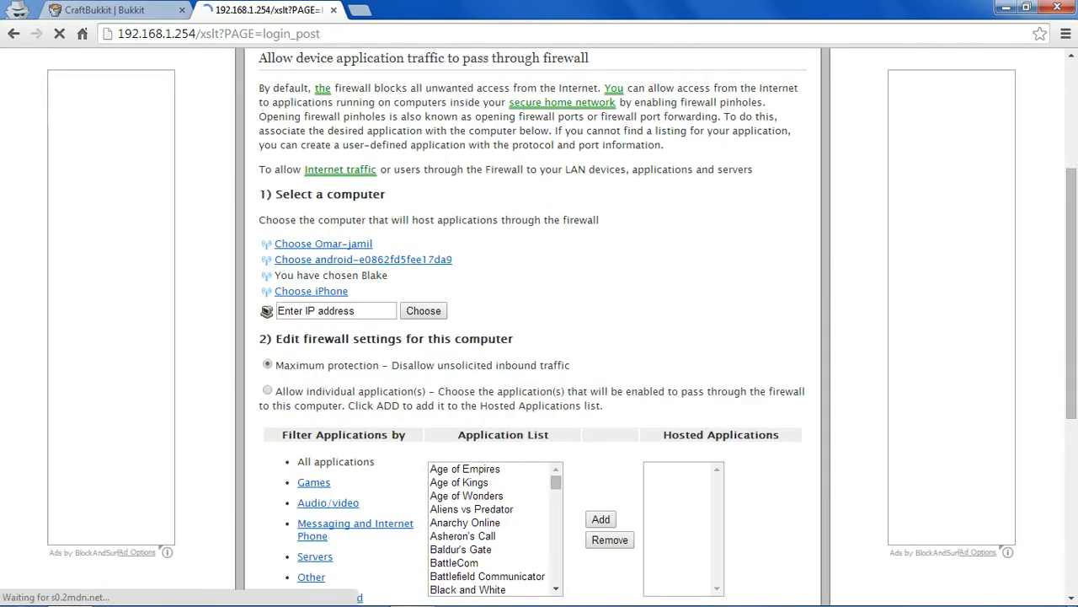
{"action": "scroll", "coordinate": [533, 337], "scroll_direction": "up", "scroll_amount": 2}
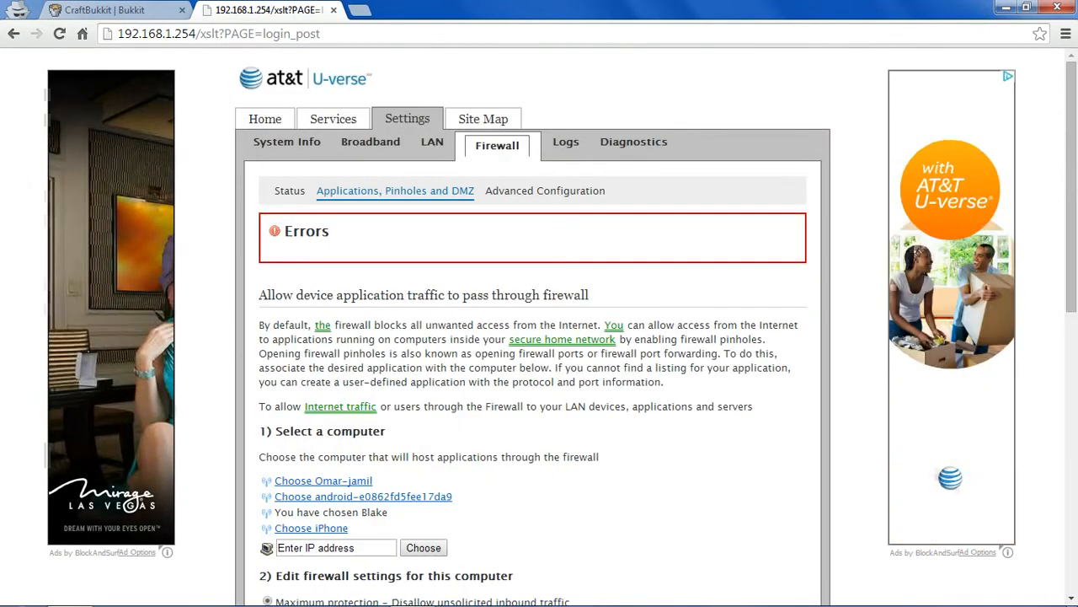
{"action": "scroll", "coordinate": [532, 337], "scroll_direction": "down", "scroll_amount": 8}
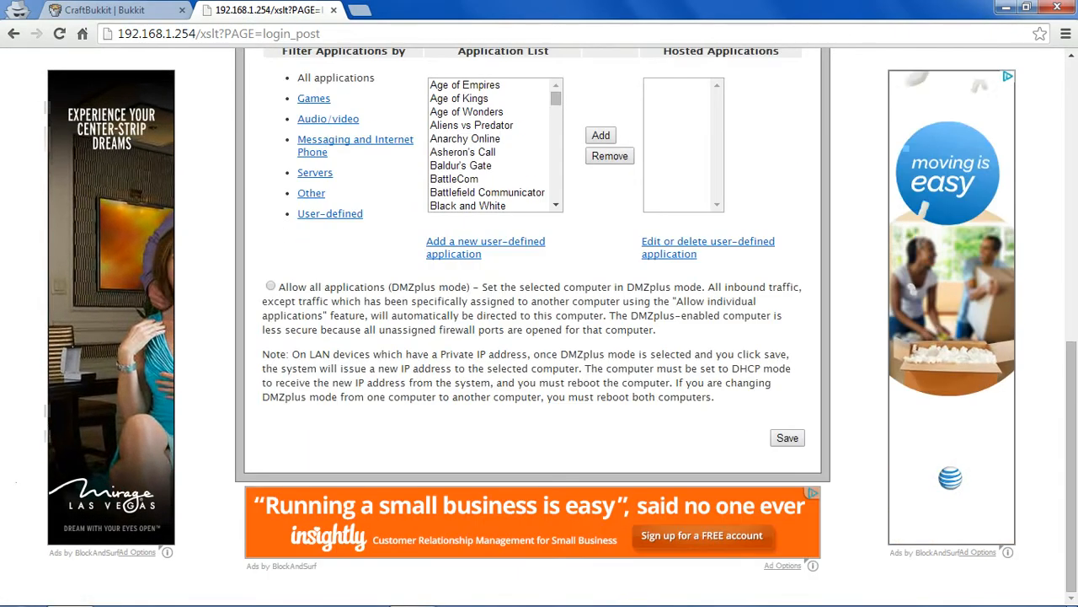
{"action": "scroll", "coordinate": [532, 337], "scroll_direction": "up", "scroll_amount": 2}
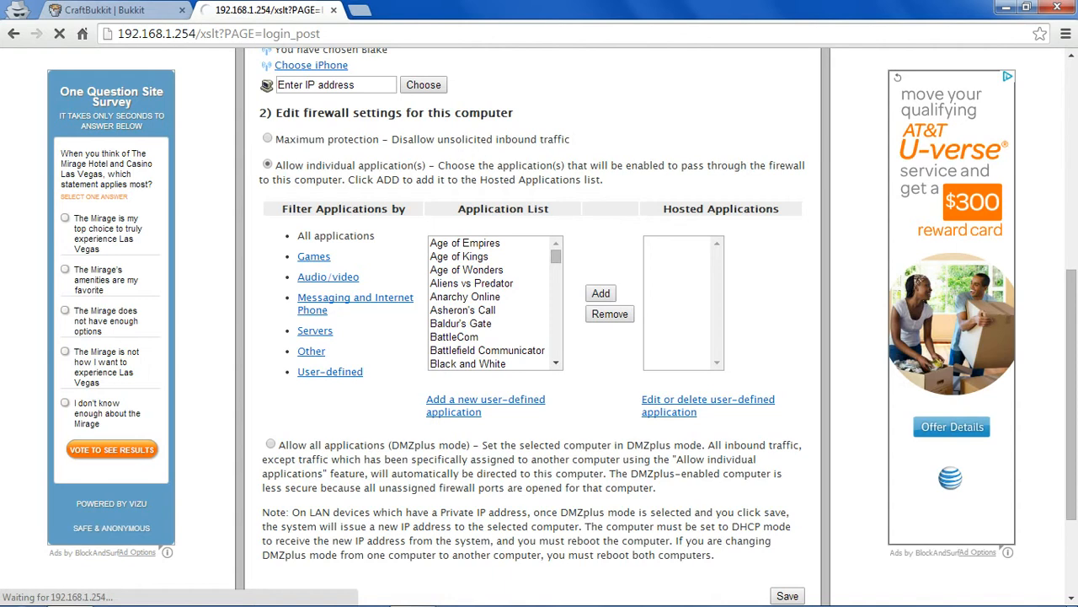
{"action": "scroll", "coordinate": [533, 320], "scroll_direction": "up", "scroll_amount": 1}
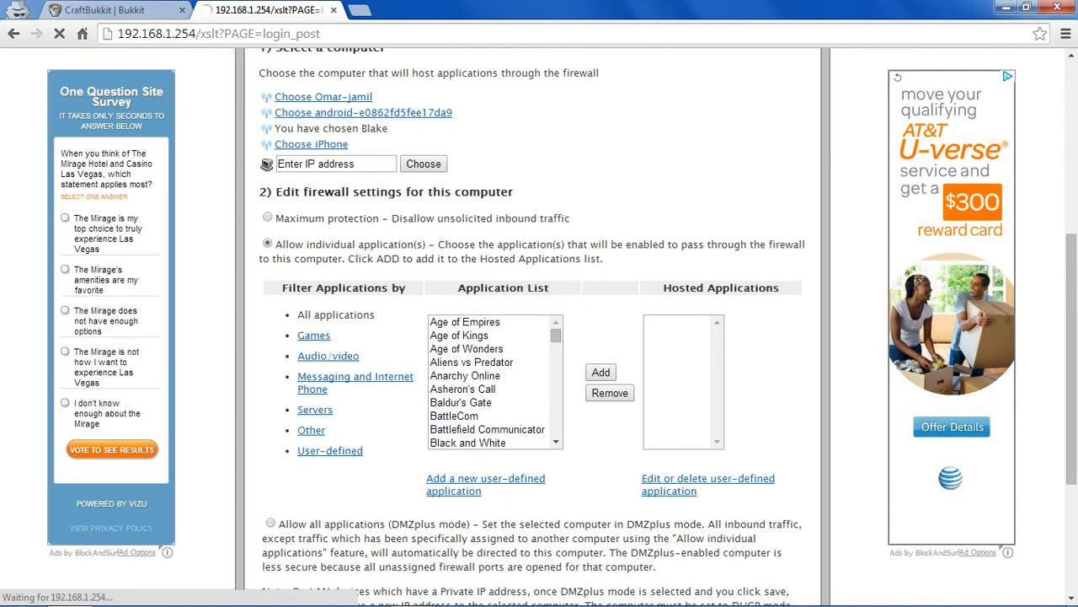
{"action": "scroll", "coordinate": [532, 320], "scroll_direction": "up", "scroll_amount": 1}
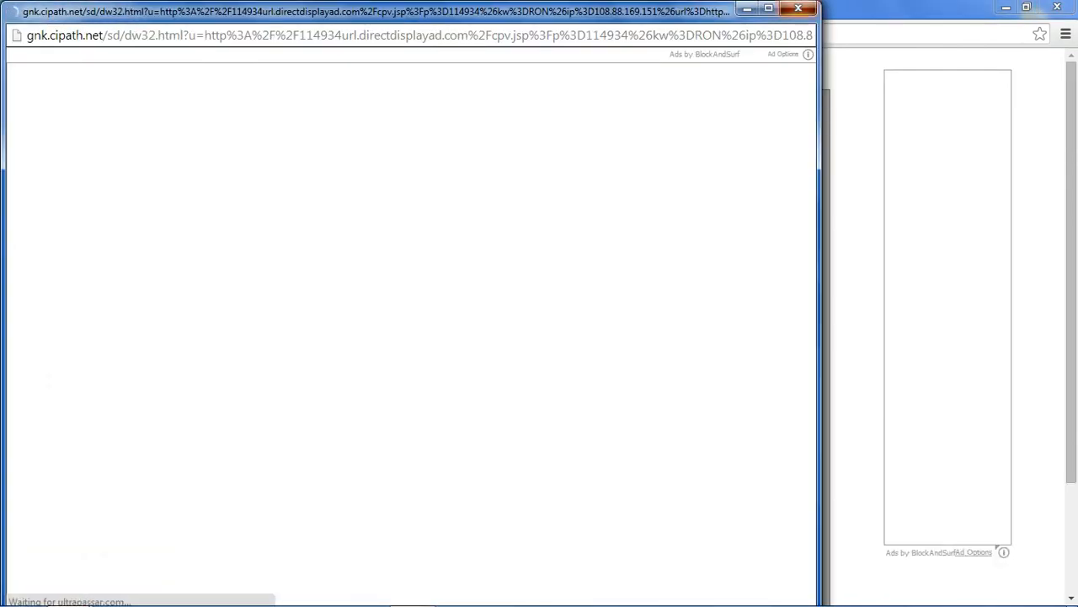
Step: Define a TCP application profile named Server with ports from 25565 to 25565 and add it to the definition list
{"action": "left_click", "coordinate": [798, 8]}
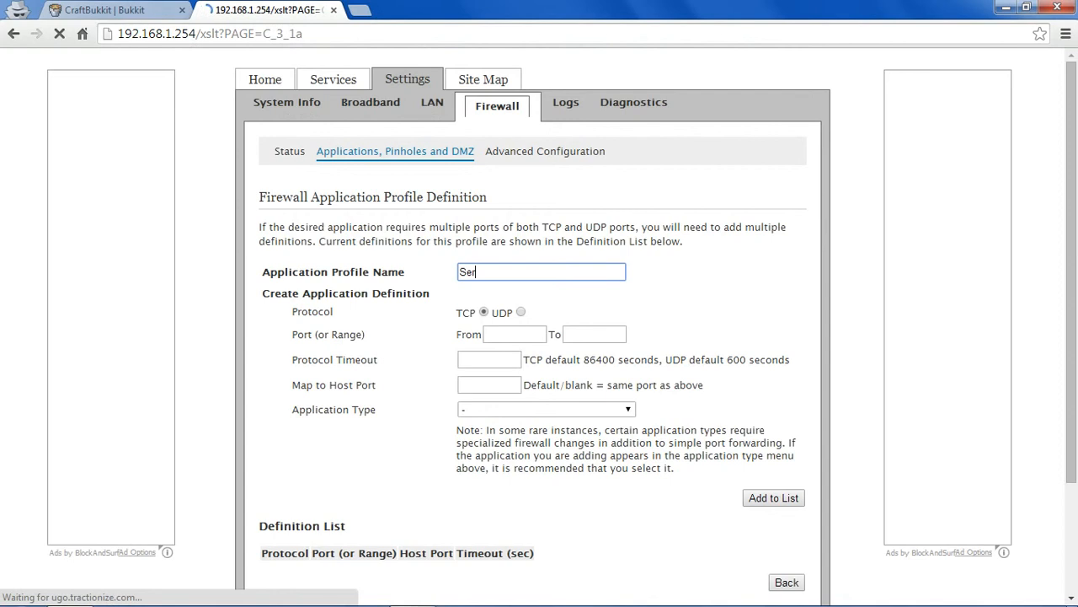
{"action": "left_click", "coordinate": [515, 334]}
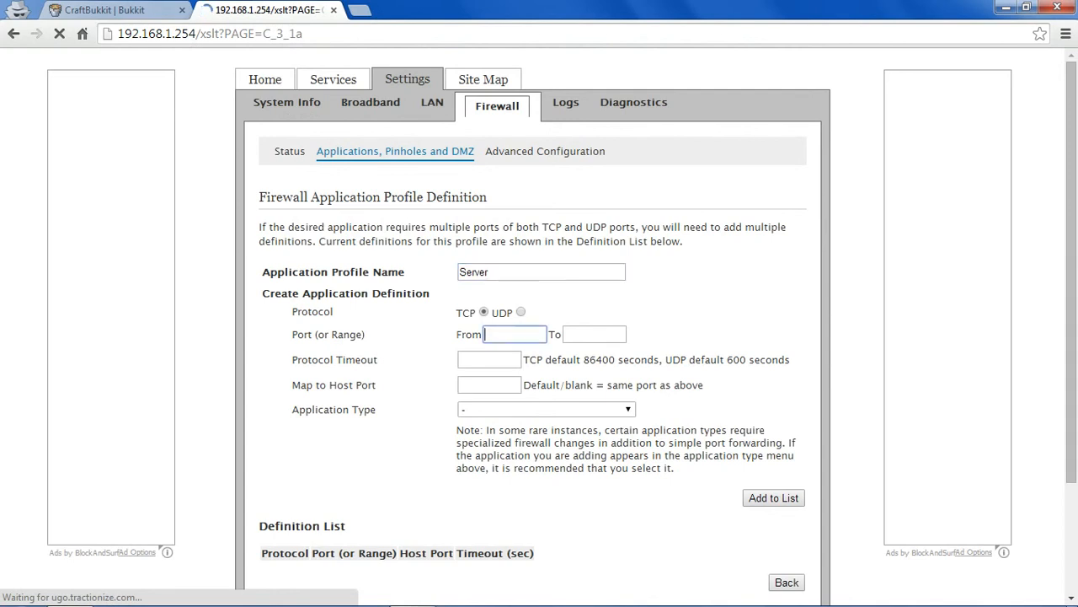
{"action": "type", "text": "255665"}
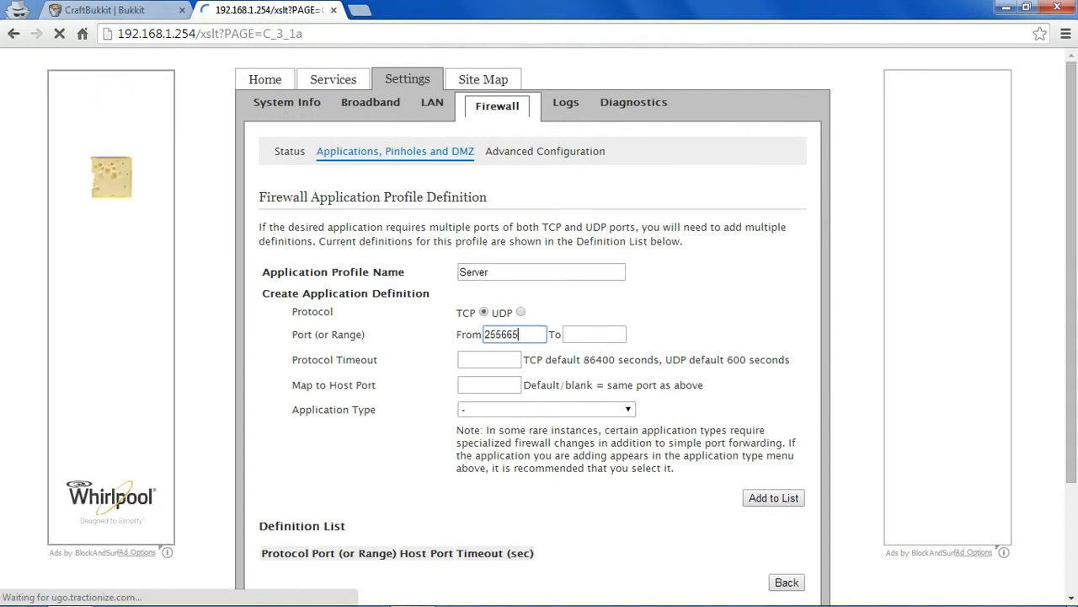
{"action": "key", "text": "BackSpace"}
{"action": "key", "text": "BackSpace"}
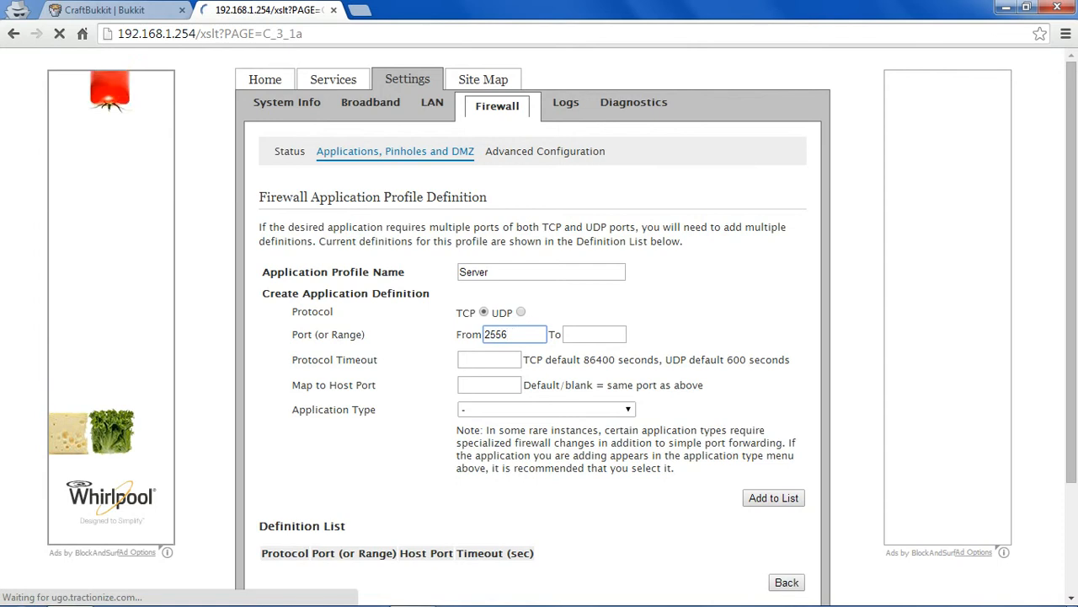
{"action": "type", "text": "5"}
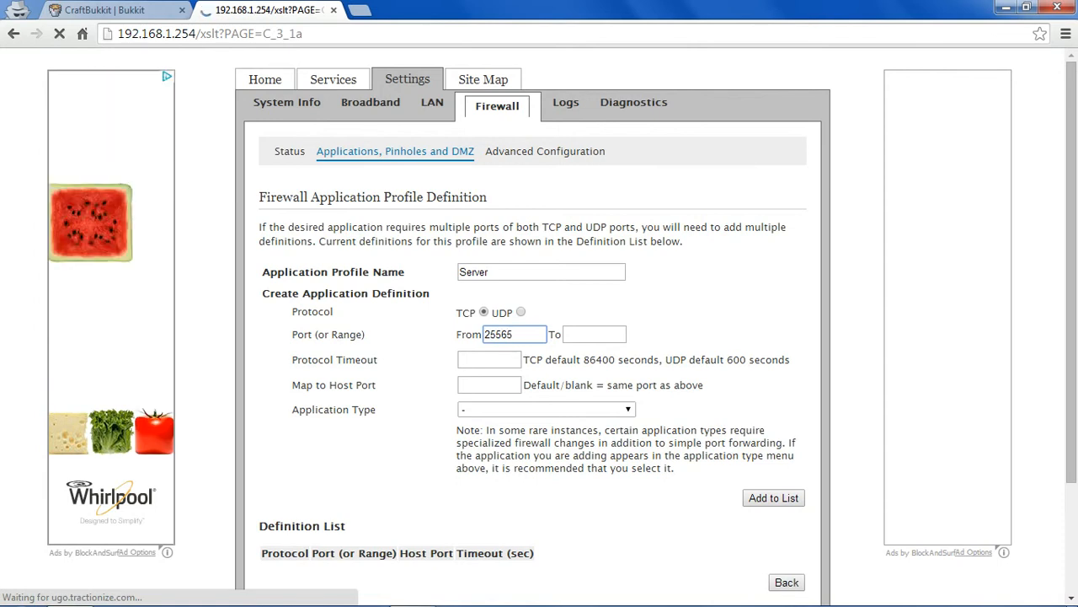
{"action": "left_click", "coordinate": [594, 335]}
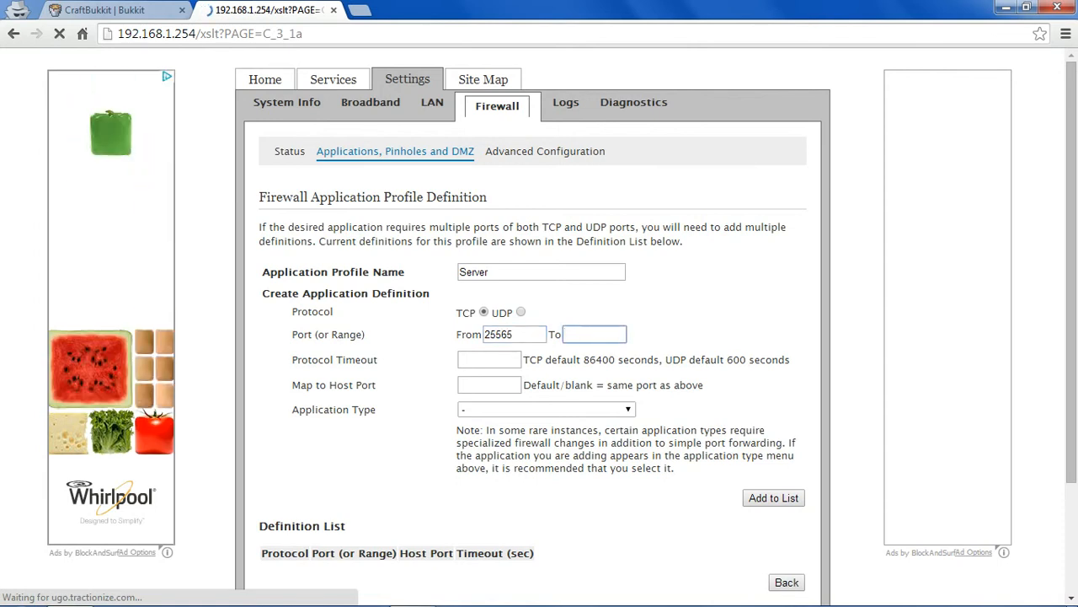
{"action": "type", "text": "25565"}
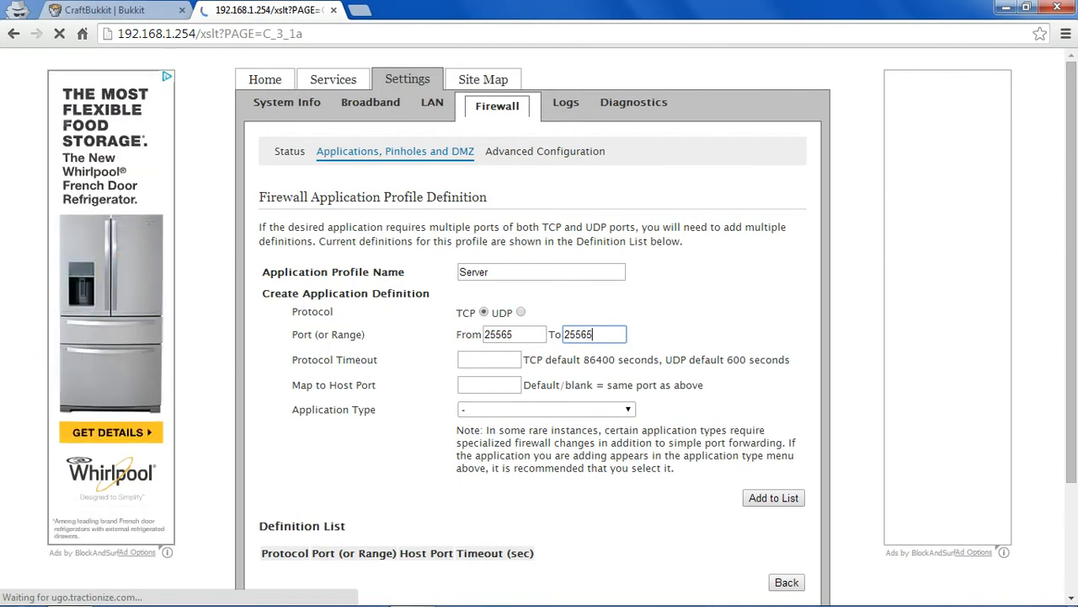
{"action": "scroll", "coordinate": [530, 337], "scroll_direction": "down", "scroll_amount": 1}
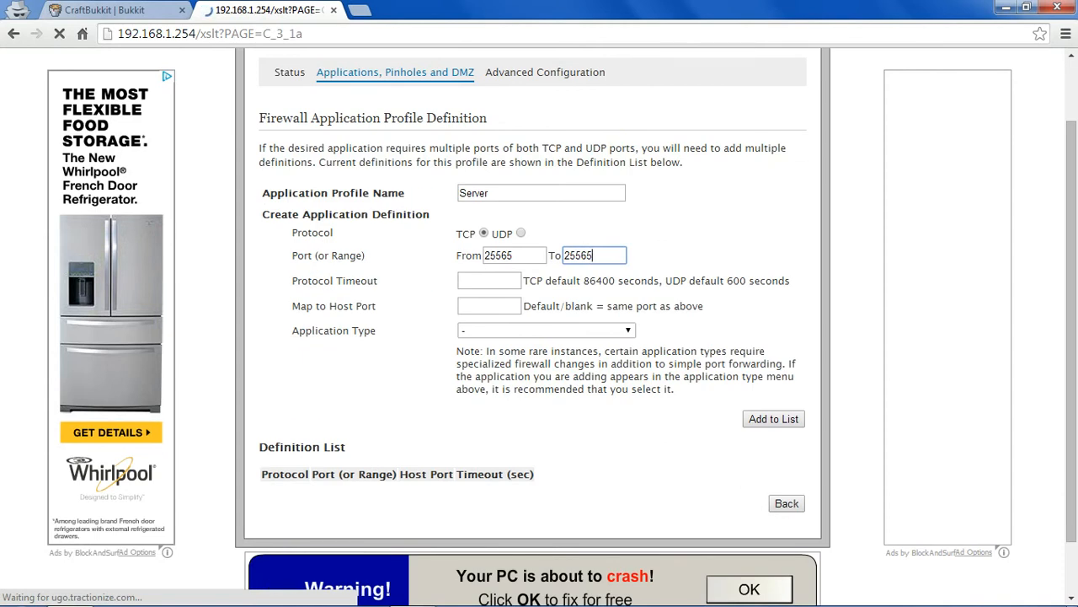
{"action": "left_click", "coordinate": [773, 419]}
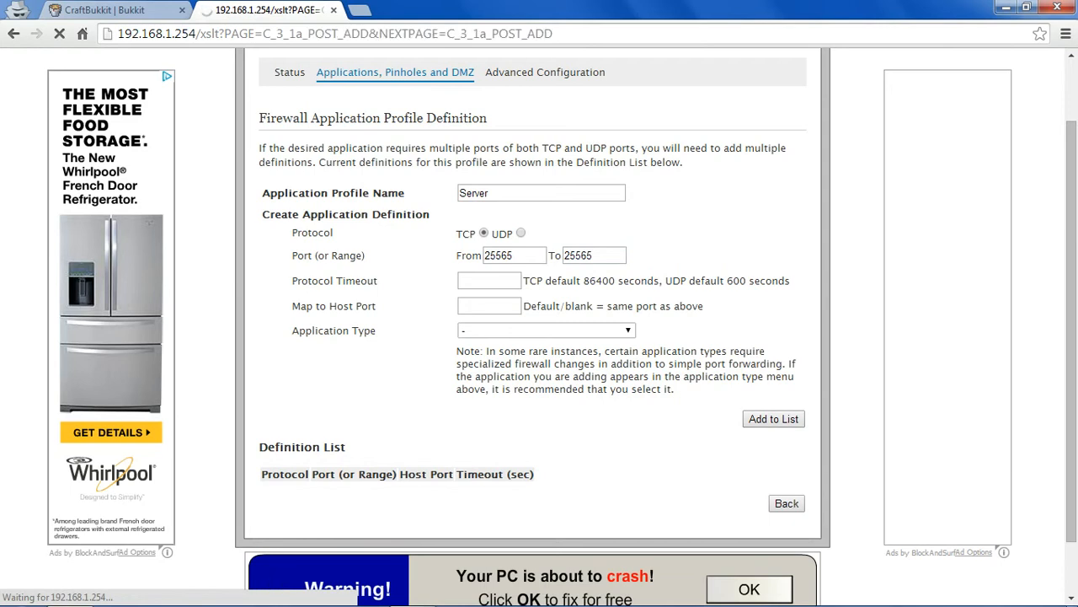
Step: Choose the computer listed just above the iPhone as the host and allow individual applications through its firewall
{"action": "scroll", "coordinate": [533, 327], "scroll_direction": "down", "scroll_amount": 2}
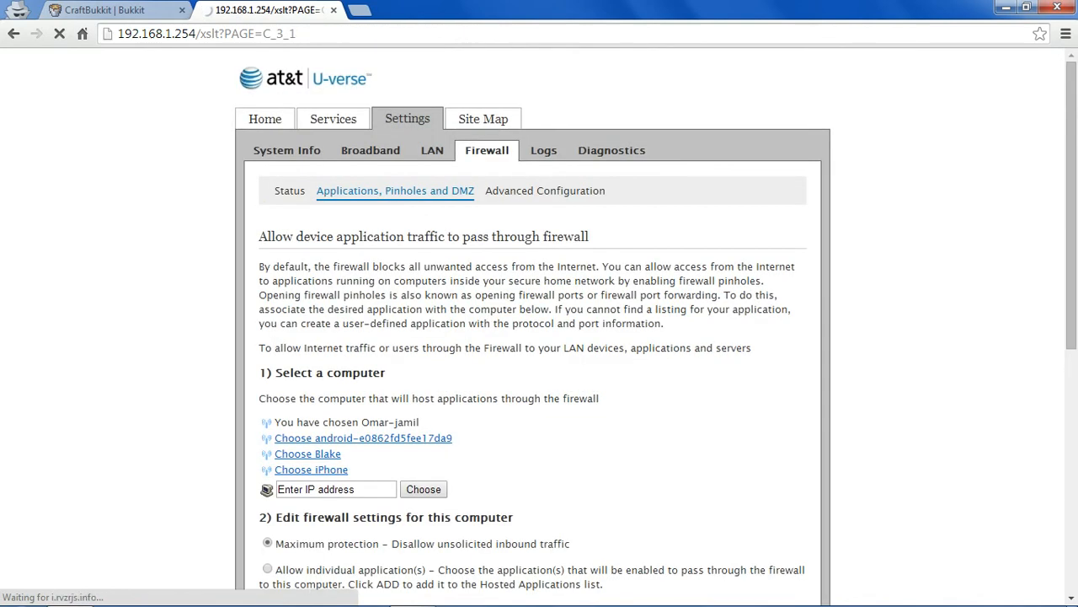
{"action": "scroll", "coordinate": [533, 327], "scroll_direction": "down", "scroll_amount": 1}
{"action": "scroll", "coordinate": [308, 295], "scroll_direction": "down", "scroll_amount": 1}
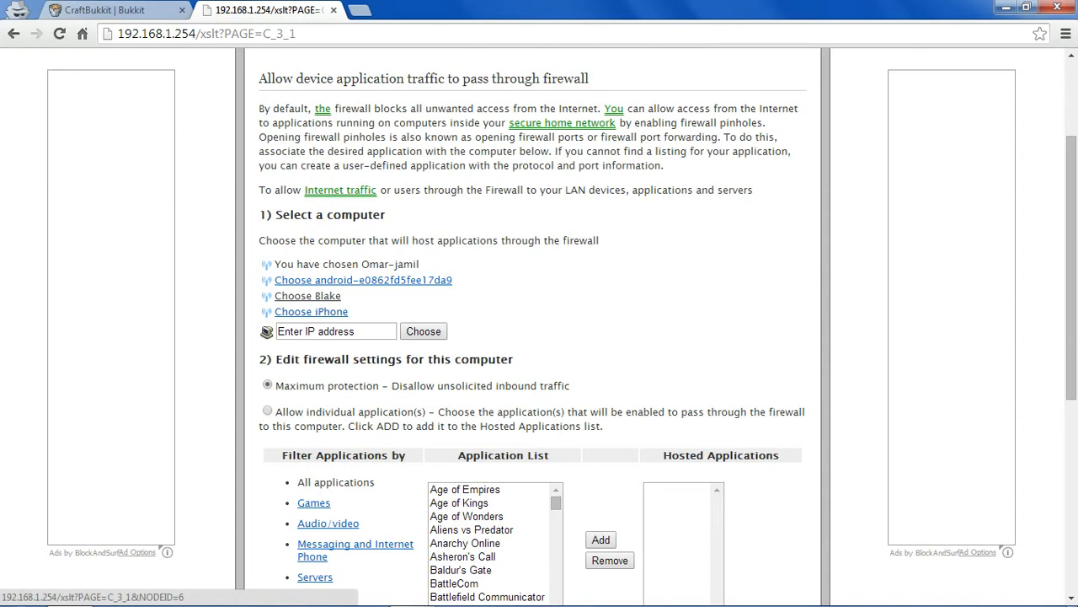
{"action": "left_click", "coordinate": [307, 296]}
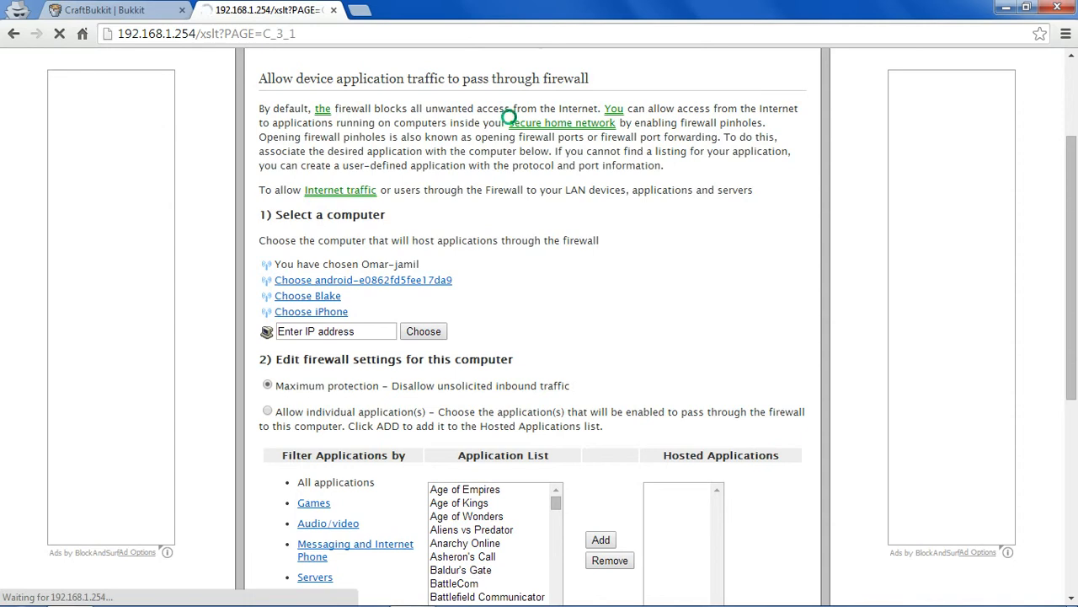
{"action": "mouse_move", "coordinate": [509, 118]}
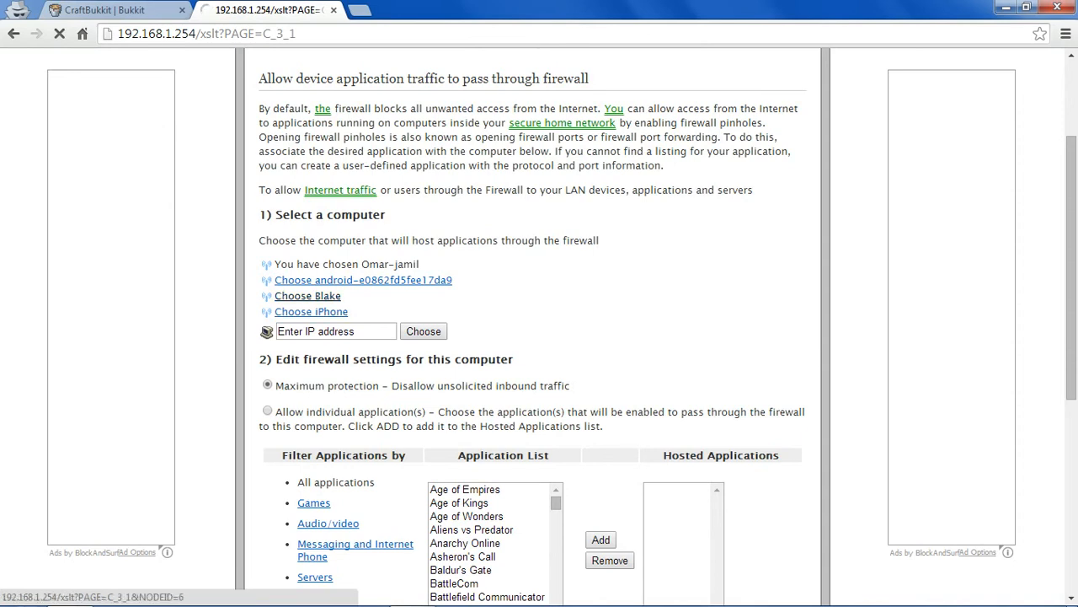
{"action": "scroll", "coordinate": [539, 320], "scroll_direction": "up", "scroll_amount": 3}
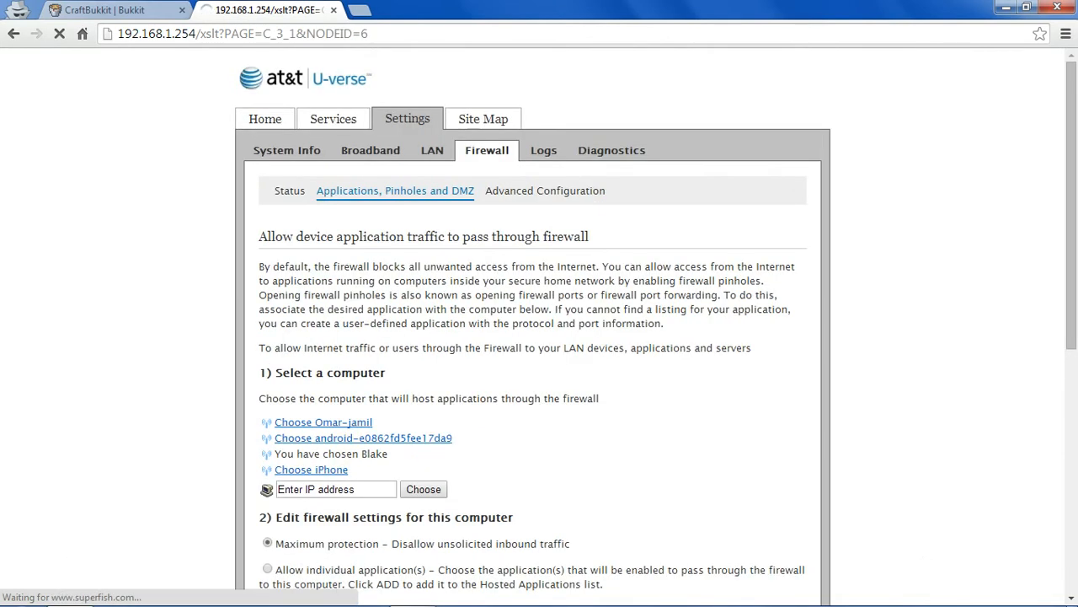
{"action": "scroll", "coordinate": [540, 337], "scroll_direction": "down", "scroll_amount": 3}
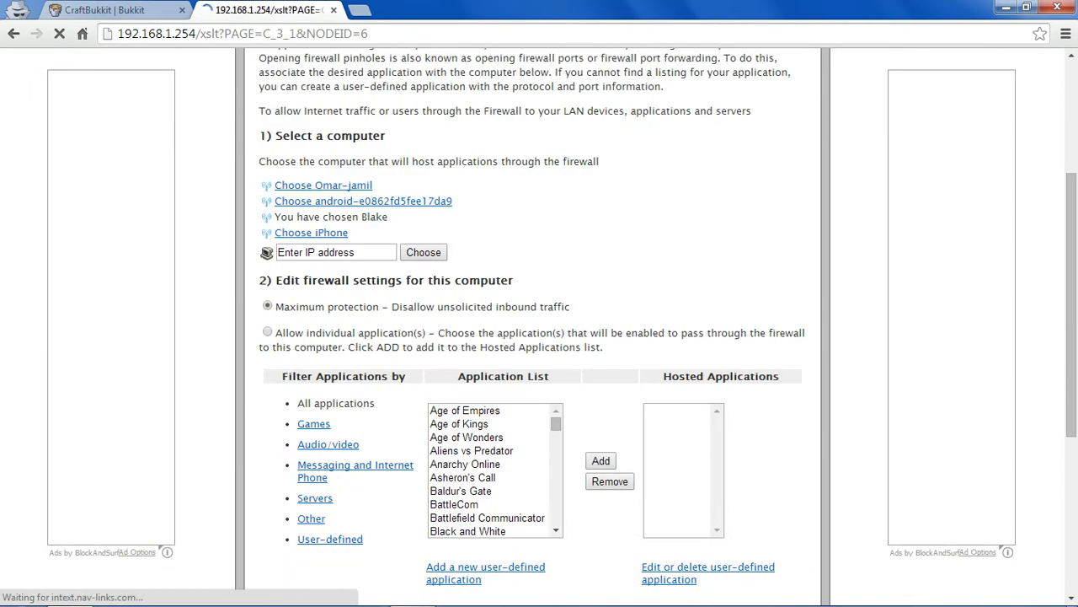
{"action": "left_click", "coordinate": [267, 331]}
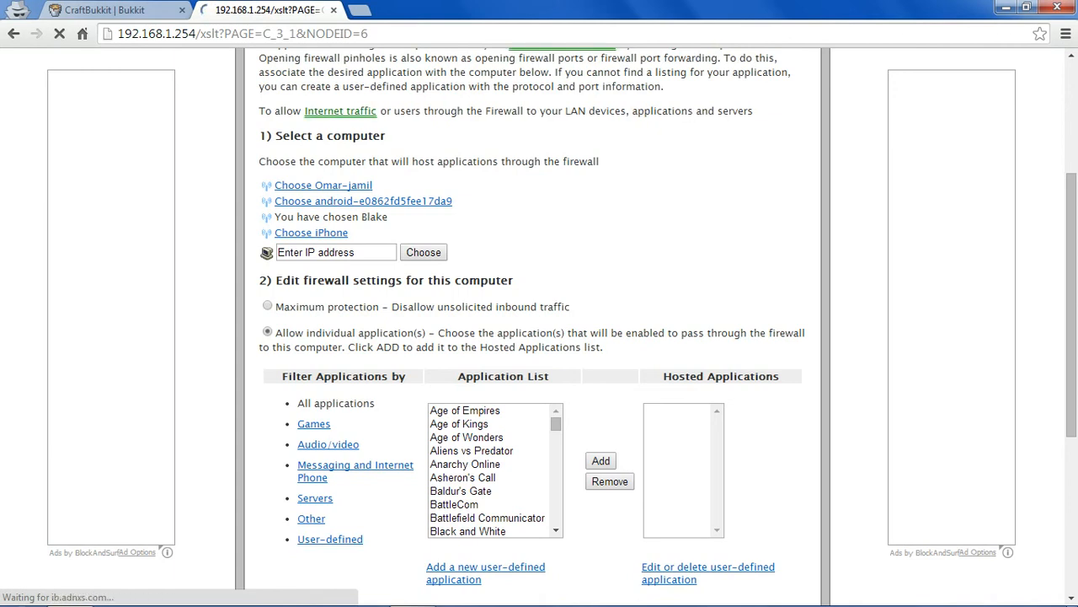
Step: Close the advertisement tab and return to the router's firewall applications page
{"action": "scroll", "coordinate": [539, 337], "scroll_direction": "down", "scroll_amount": 1}
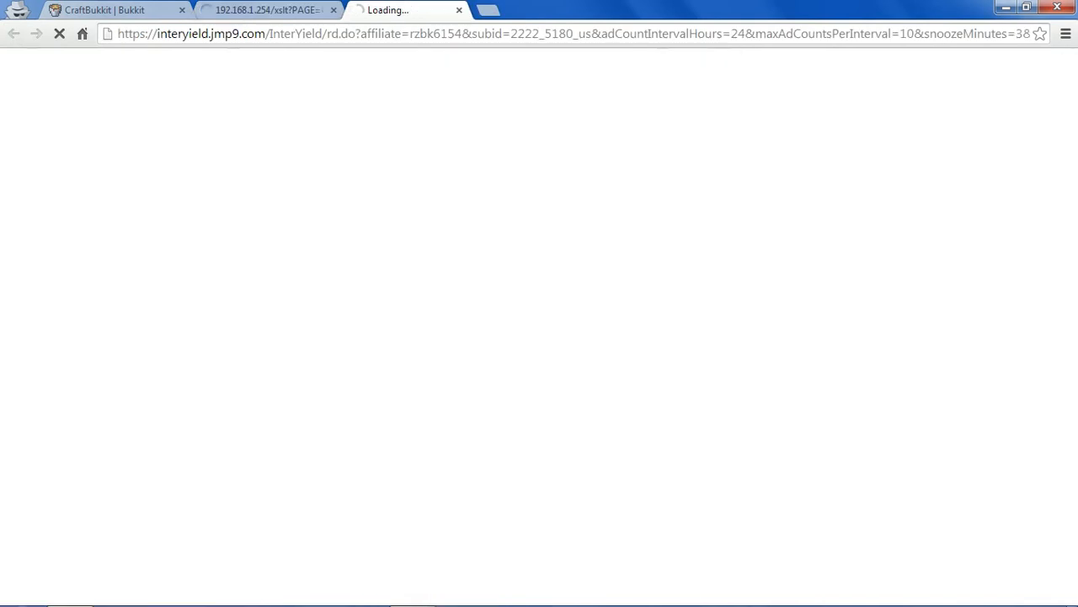
{"action": "left_click", "coordinate": [485, 10]}
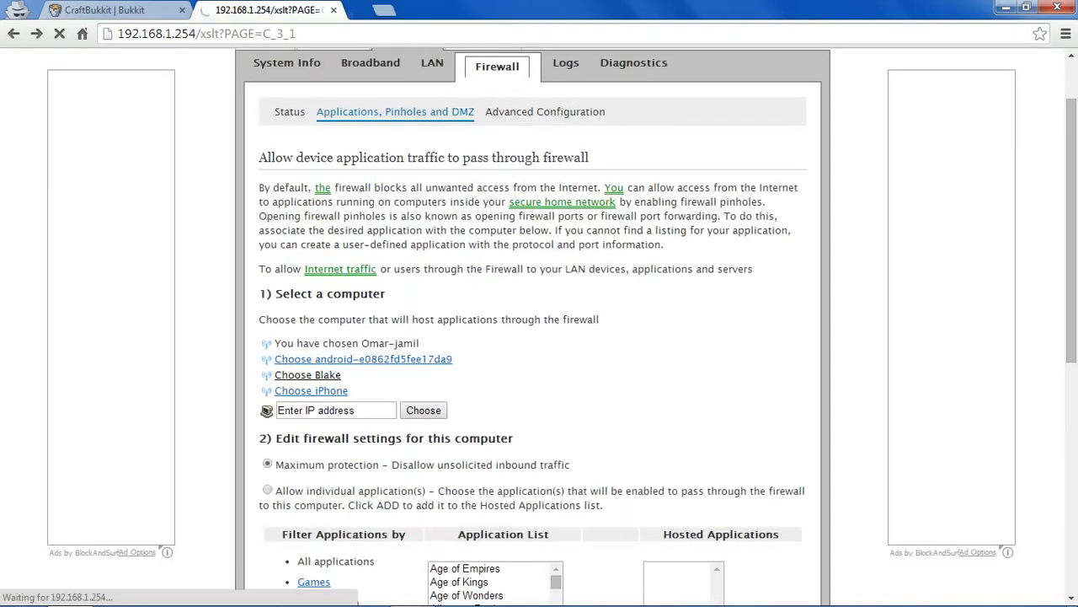
{"action": "mouse_move", "coordinate": [307, 275]}
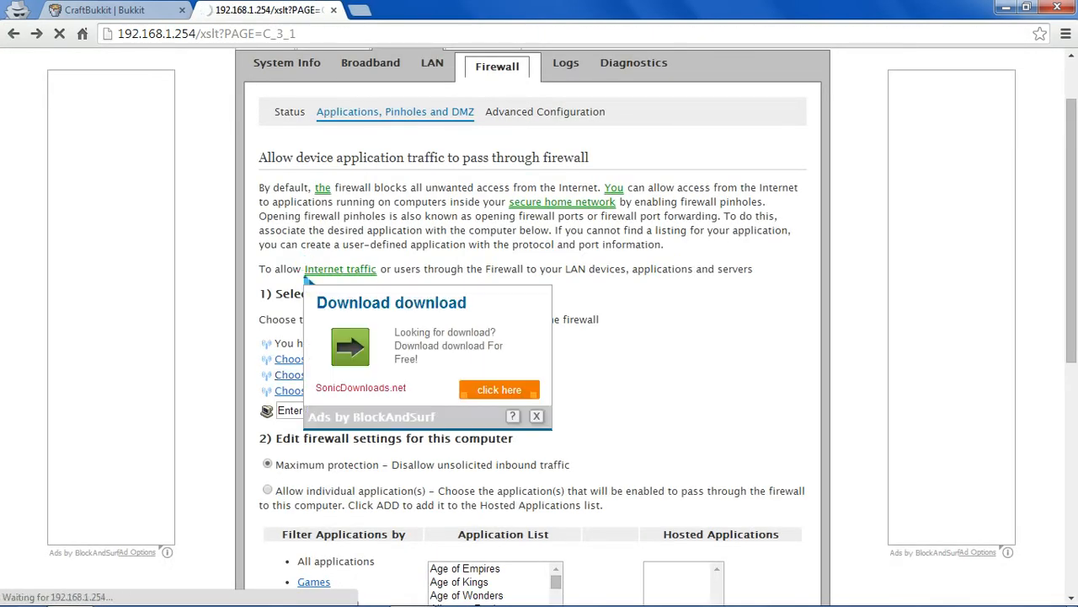
{"action": "mouse_move", "coordinate": [318, 197]}
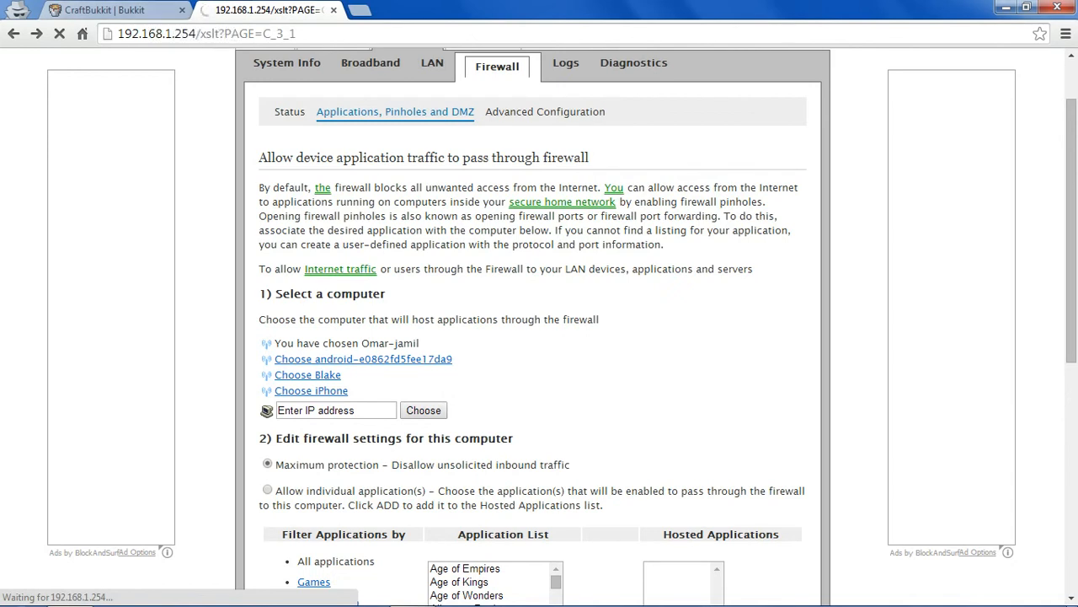
{"action": "mouse_move", "coordinate": [413, 593]}
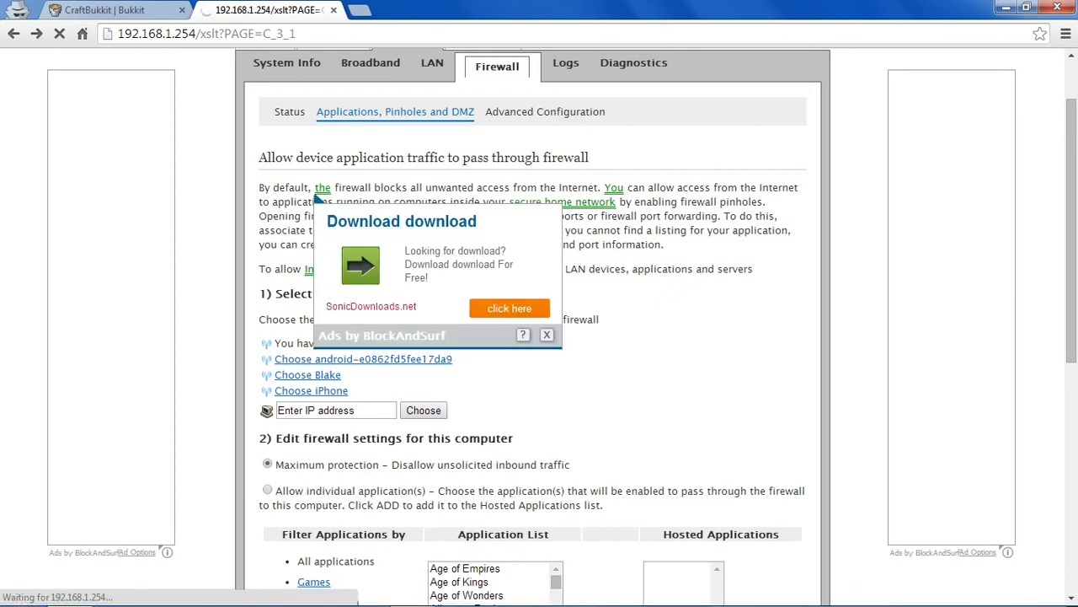
{"action": "left_click_drag", "start_coordinate": [260, 187], "coordinate": [515, 234]}
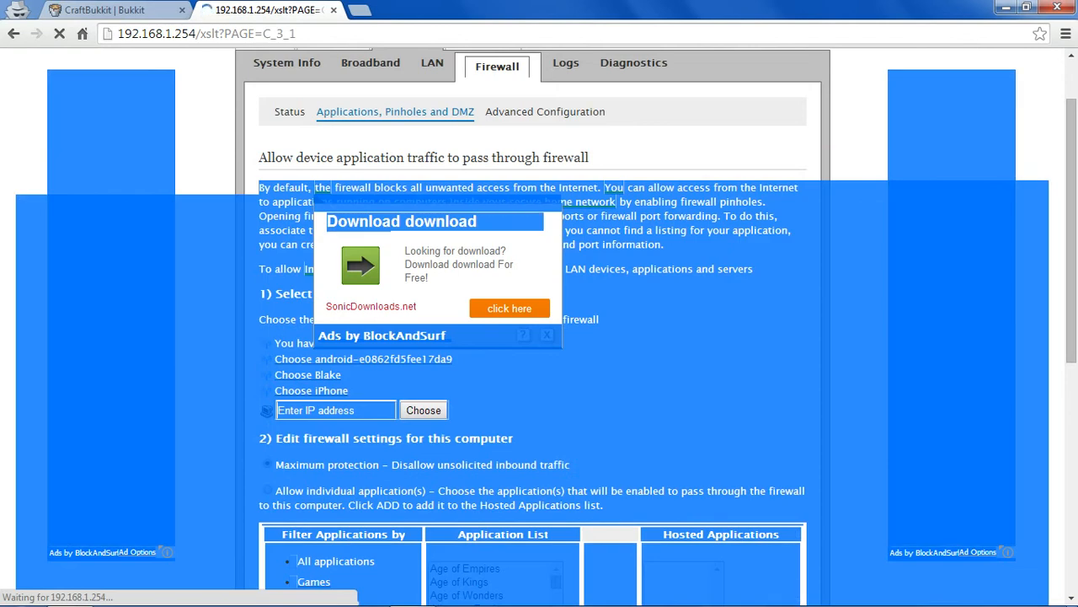
{"action": "left_click", "coordinate": [317, 196]}
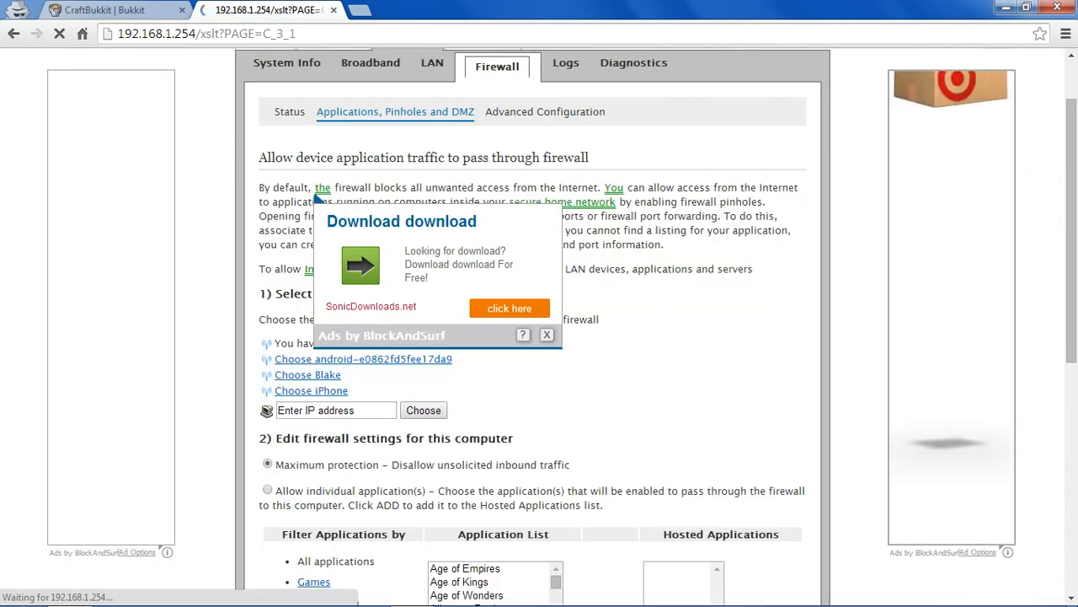
Step: Find the Server profile in the application list and add it to the chosen computer's hosted applications
{"action": "scroll", "coordinate": [533, 337], "scroll_direction": "down", "scroll_amount": 2}
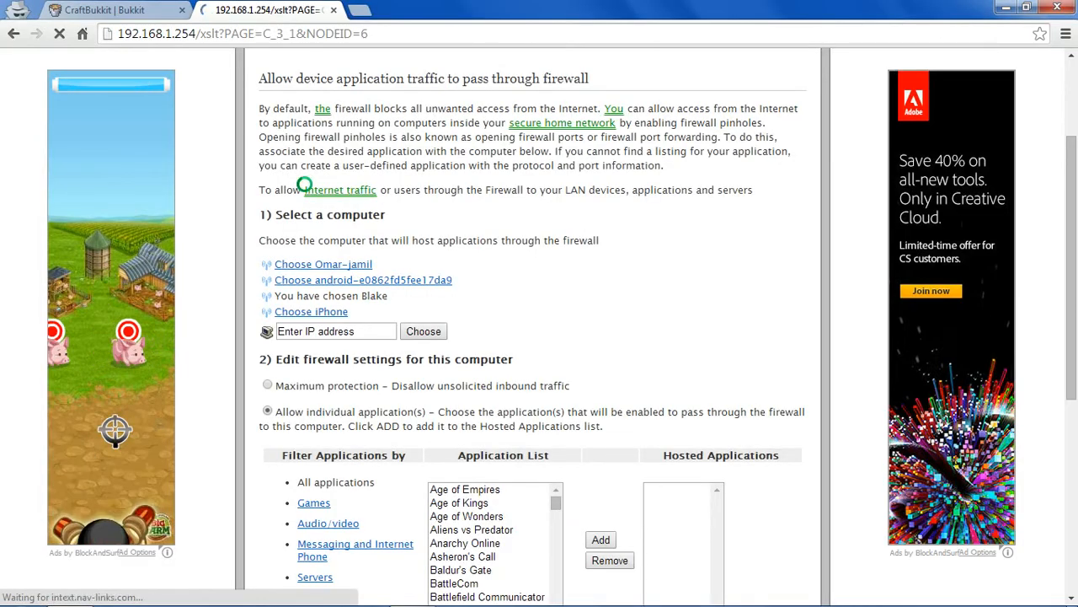
{"action": "scroll", "coordinate": [305, 185], "scroll_direction": "down", "scroll_amount": 2}
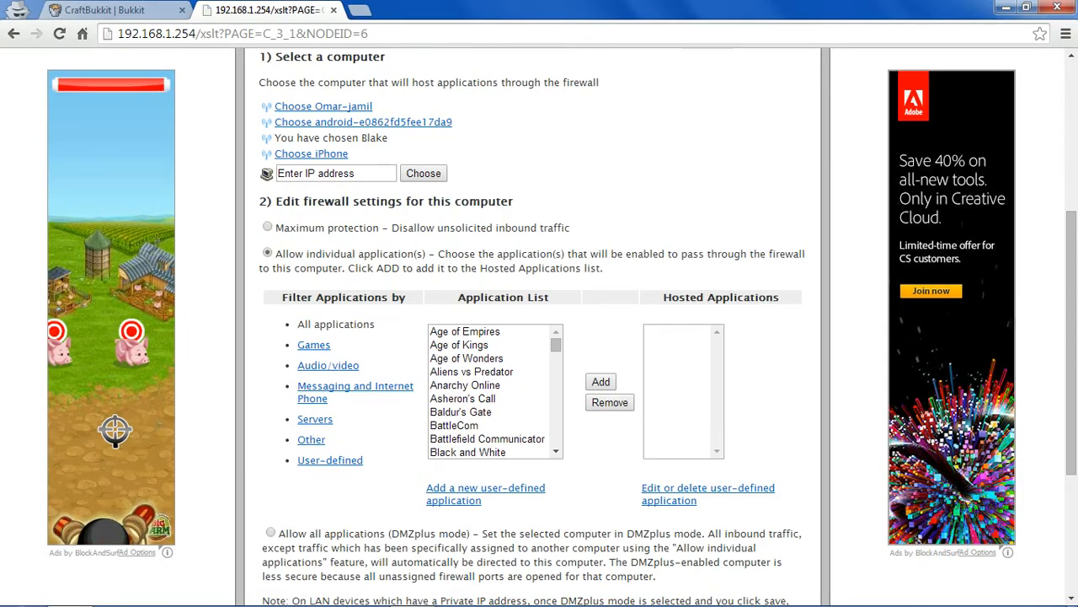
{"action": "scroll", "coordinate": [495, 391], "scroll_direction": "down", "scroll_amount": 6}
{"action": "scroll", "coordinate": [496, 391], "scroll_direction": "down", "scroll_amount": 10}
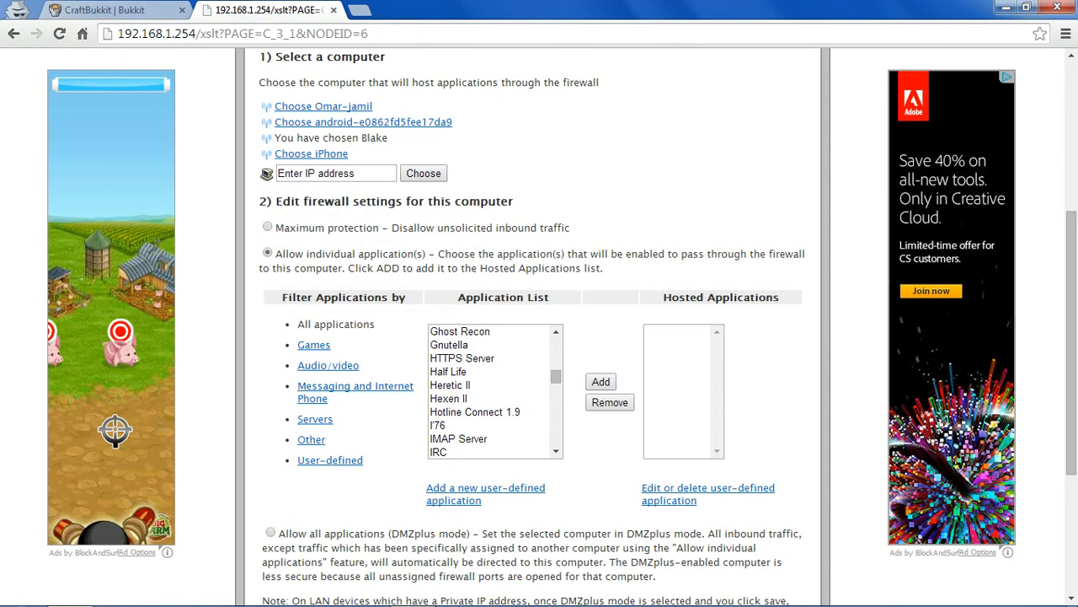
{"action": "scroll", "coordinate": [495, 392], "scroll_direction": "down", "scroll_amount": 4}
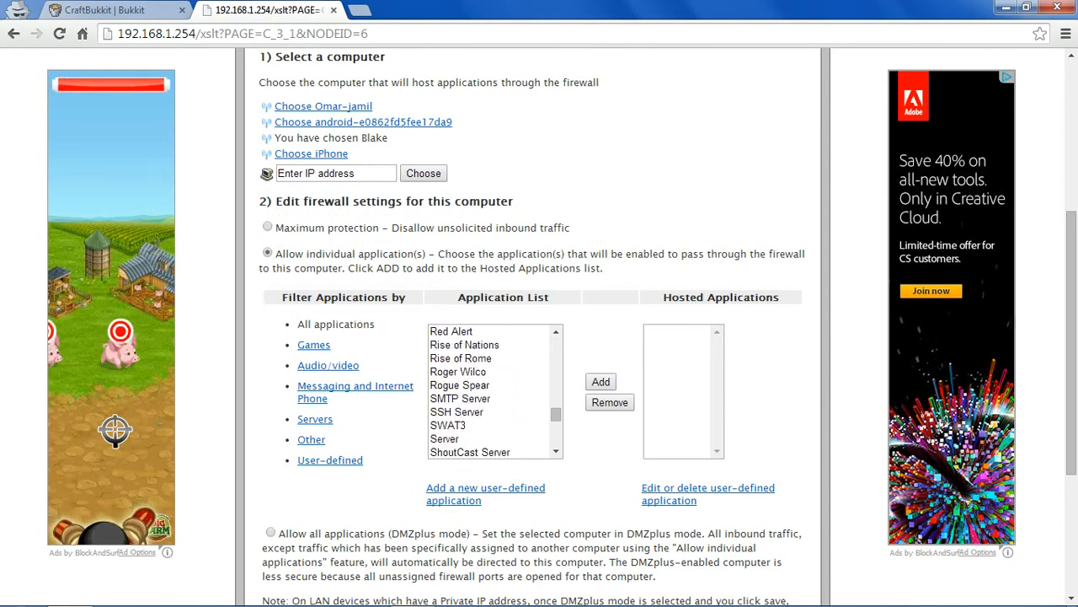
{"action": "scroll", "coordinate": [495, 391], "scroll_direction": "up", "scroll_amount": 2}
{"action": "scroll", "coordinate": [495, 392], "scroll_direction": "down", "scroll_amount": 2}
{"action": "left_click", "coordinate": [488, 439]}
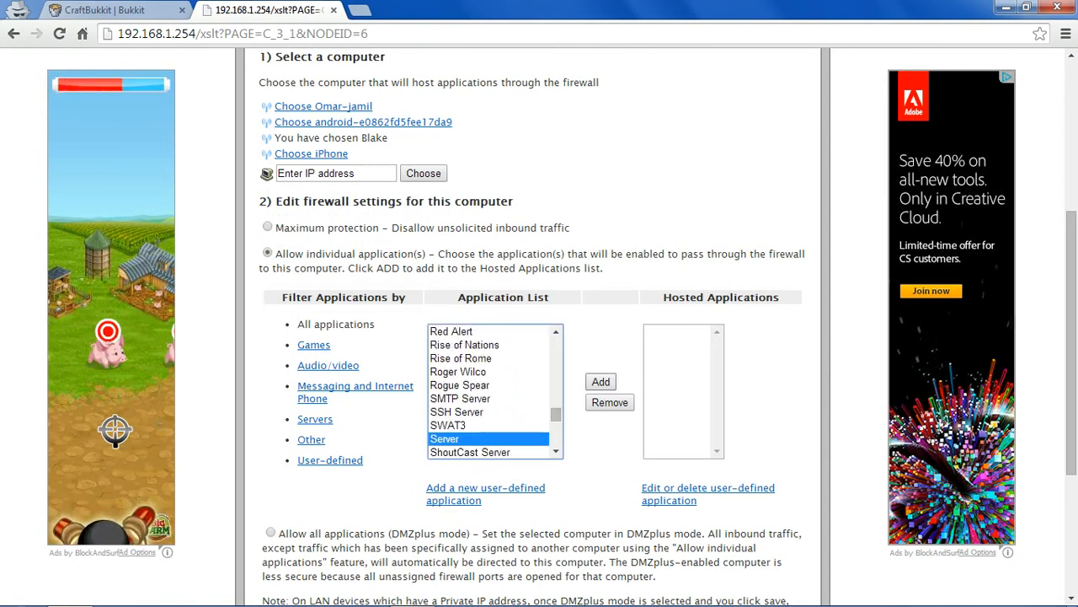
{"action": "left_click", "coordinate": [601, 382]}
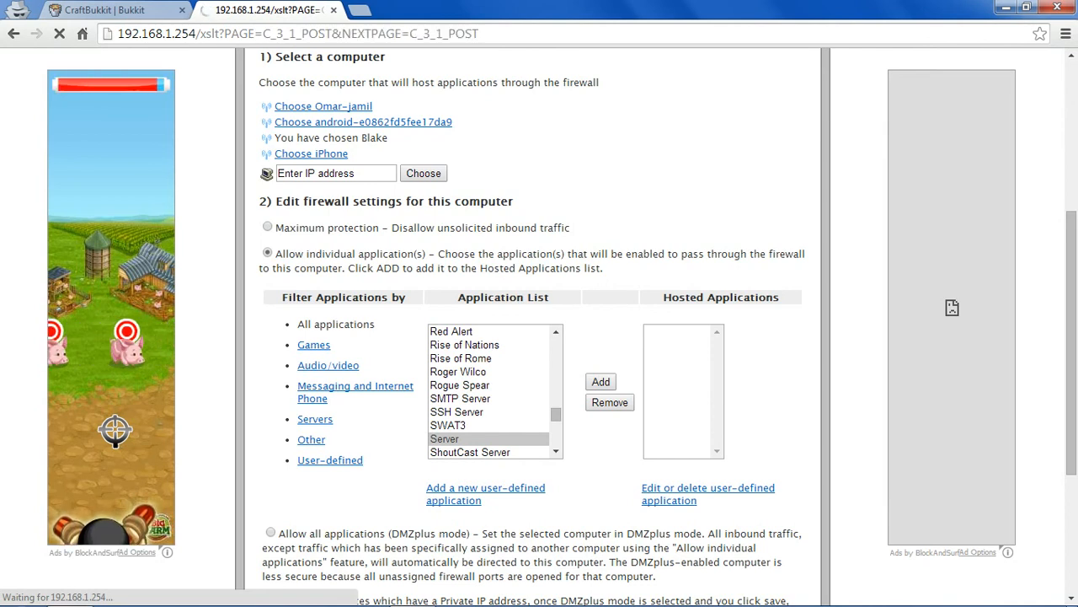
Step: Review the chosen computer's firewall settings and its hosted applications list
{"action": "scroll", "coordinate": [532, 327], "scroll_direction": "down", "scroll_amount": 5}
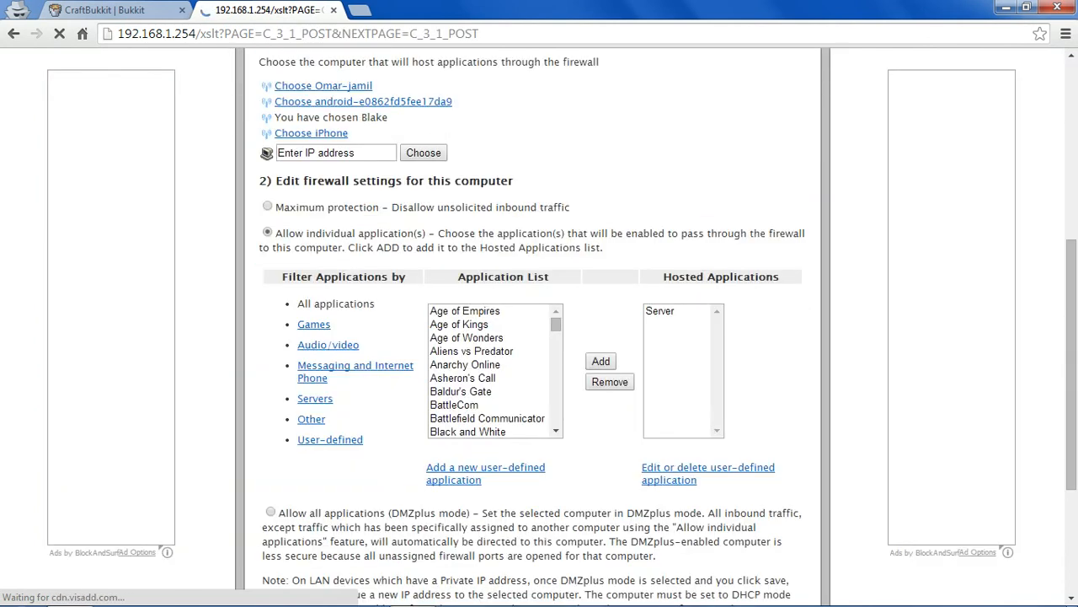
{"action": "scroll", "coordinate": [532, 327], "scroll_direction": "down", "scroll_amount": 3}
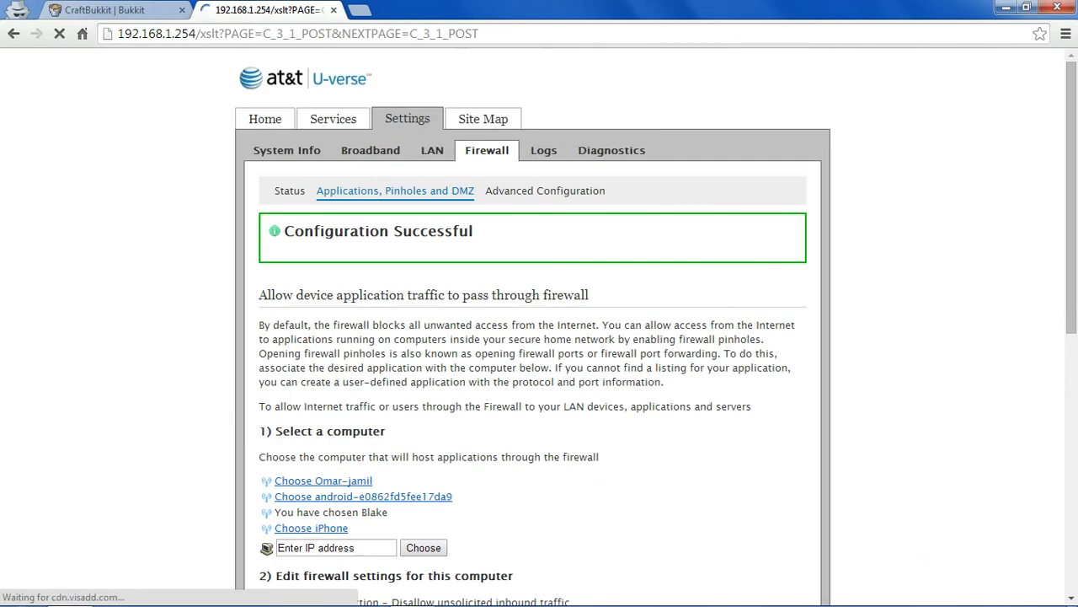
{"action": "scroll", "coordinate": [533, 327], "scroll_direction": "down", "scroll_amount": 4}
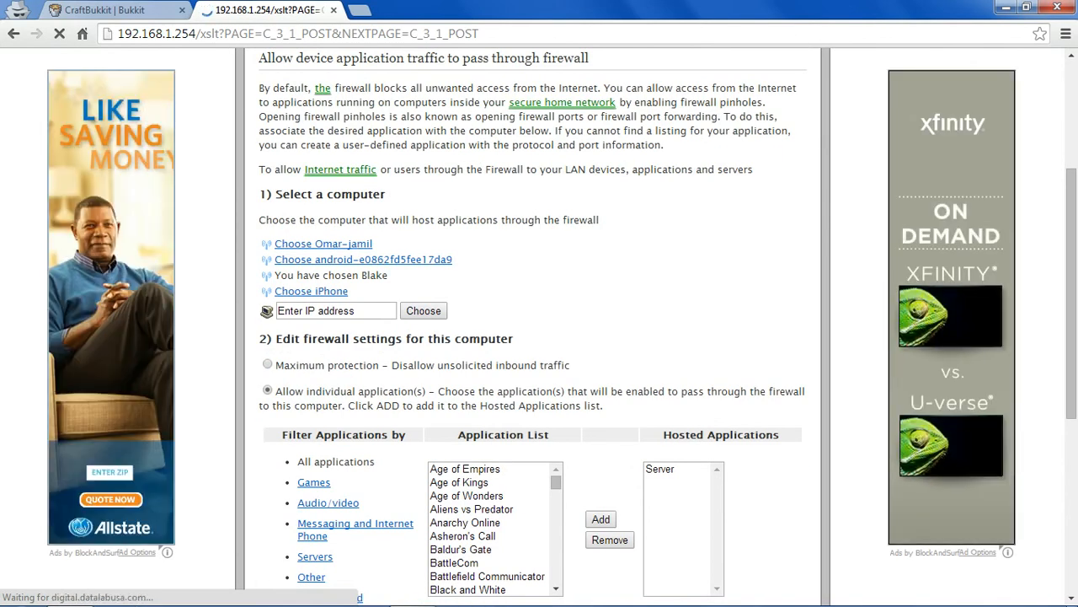
{"action": "scroll", "coordinate": [532, 327], "scroll_direction": "down", "scroll_amount": 1}
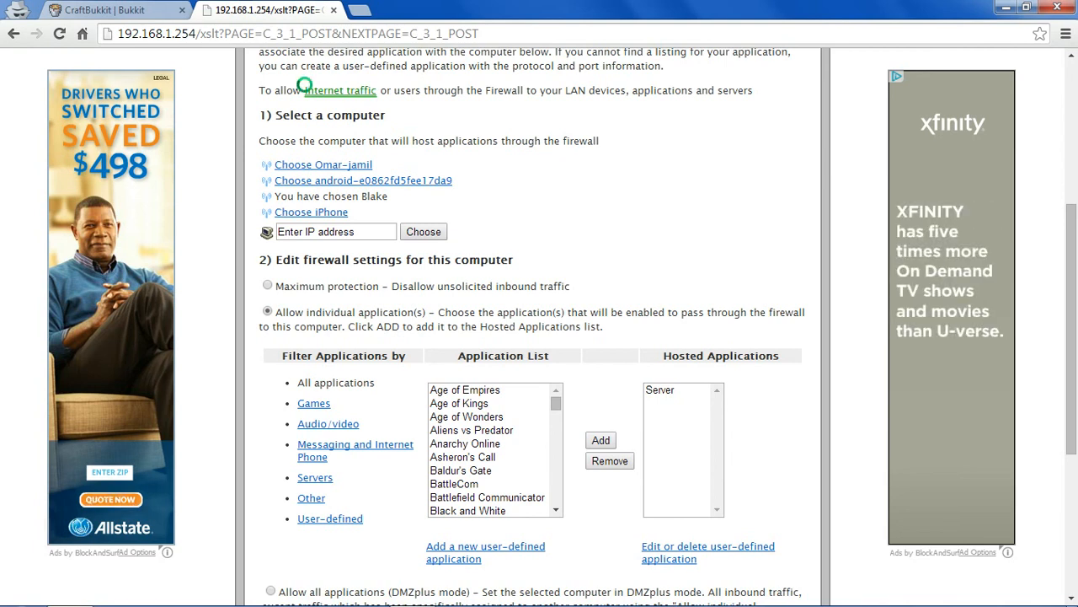
{"action": "mouse_move", "coordinate": [305, 83]}
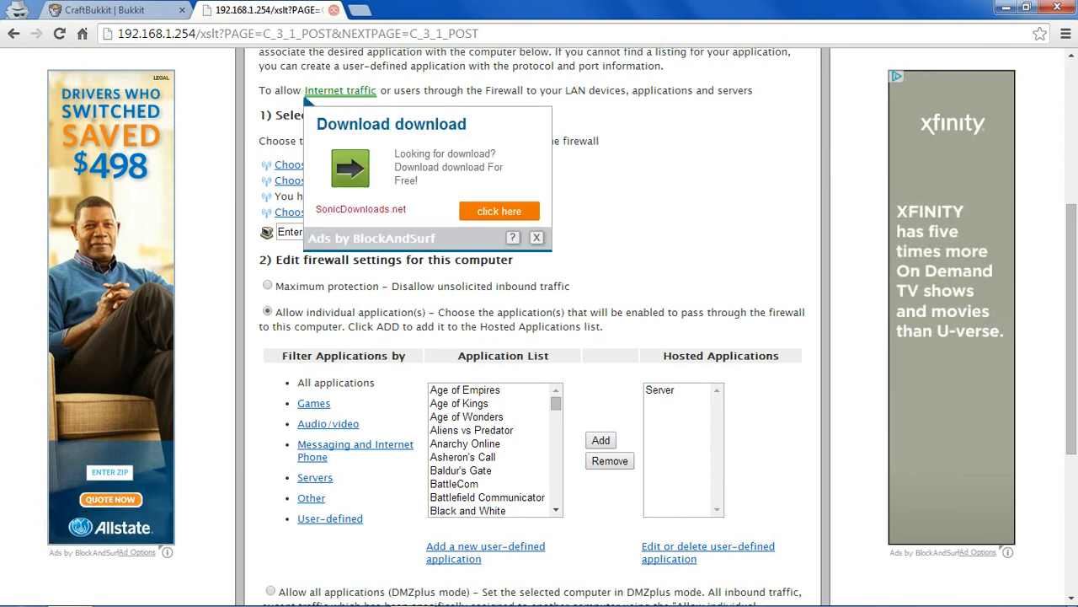